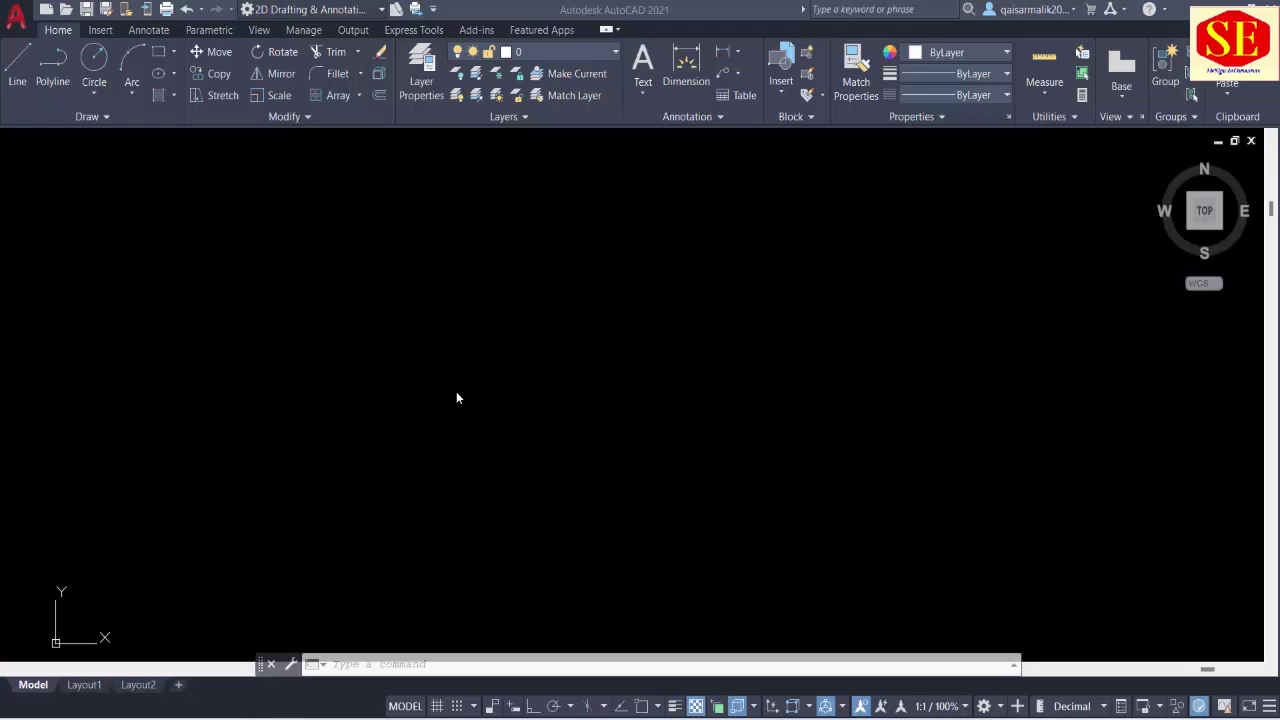
Start the APPLOAD command from the command line with AP
left_click(413, 664)
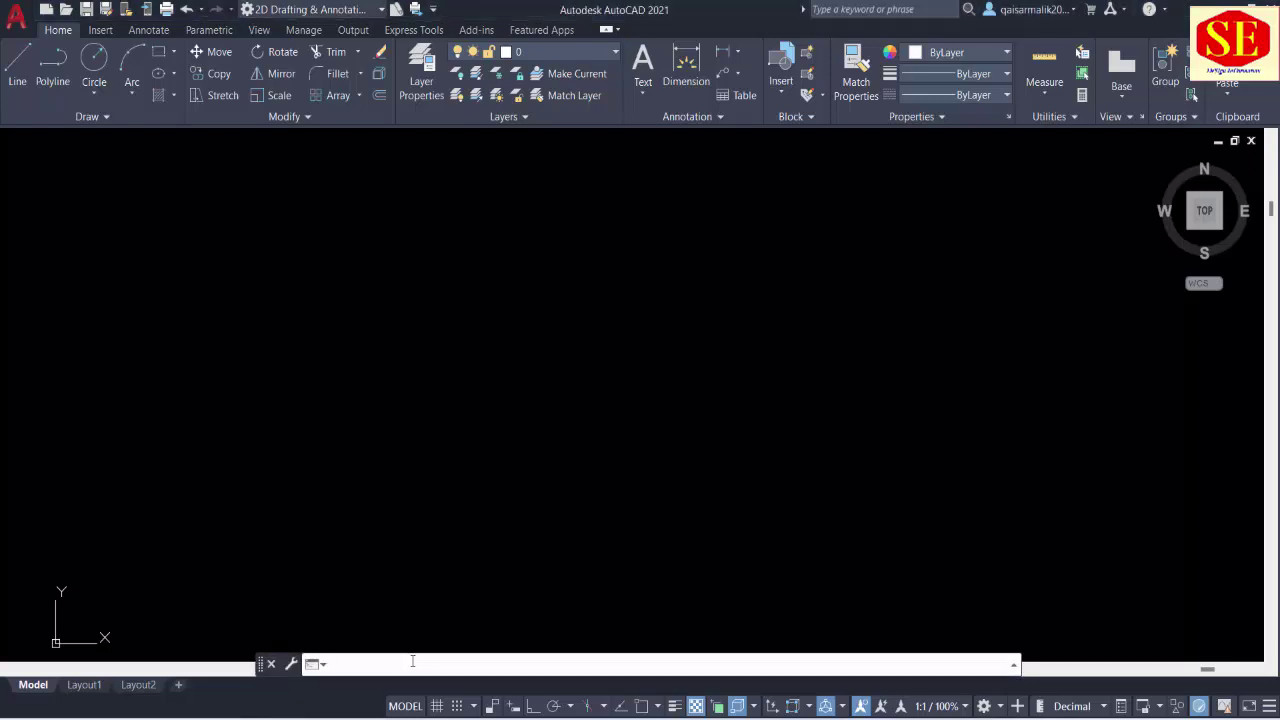
type("aAP")
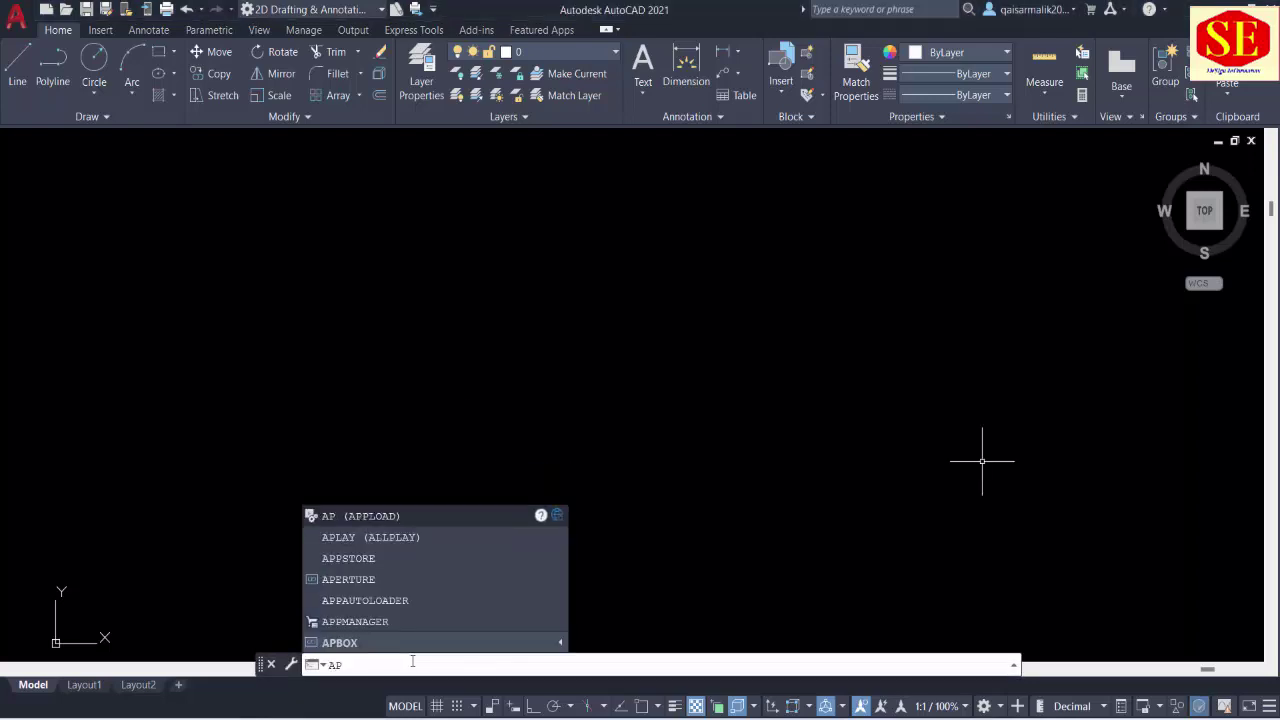
left_click(358, 516)
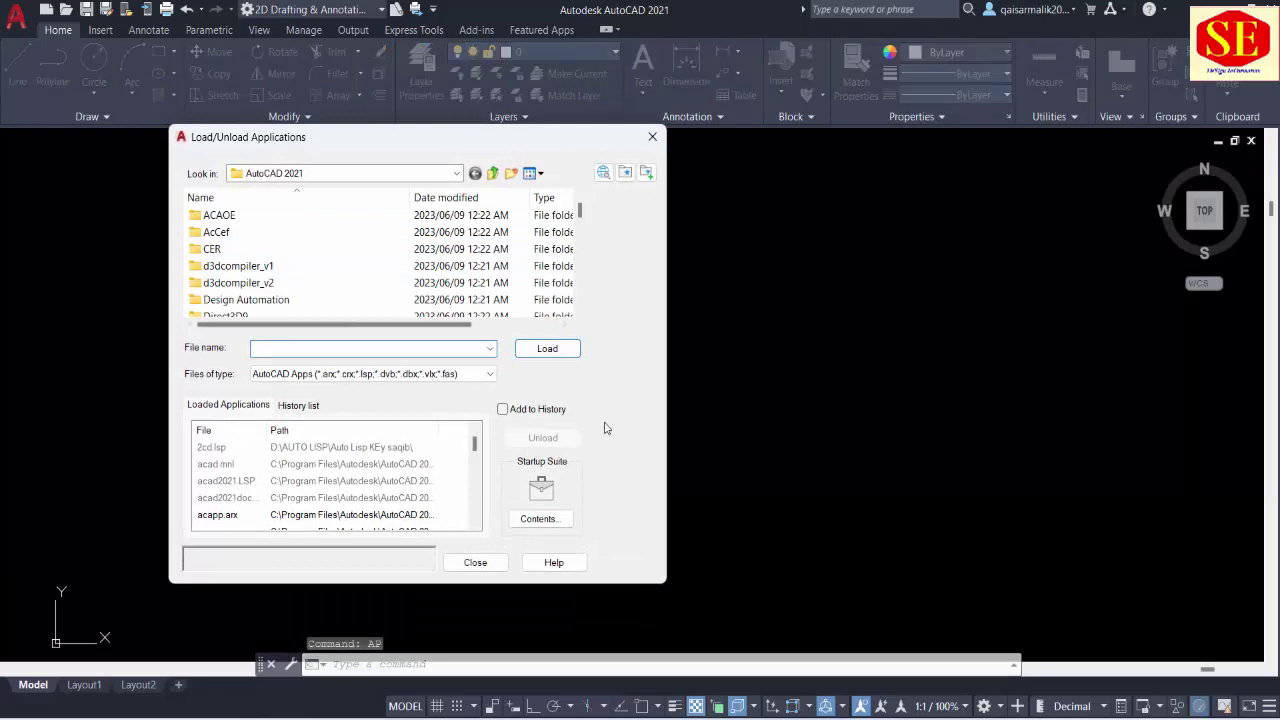
Scroll through the Loaded Applications list to review the routines already loaded
left_click(303, 377)
left_click(334, 346)
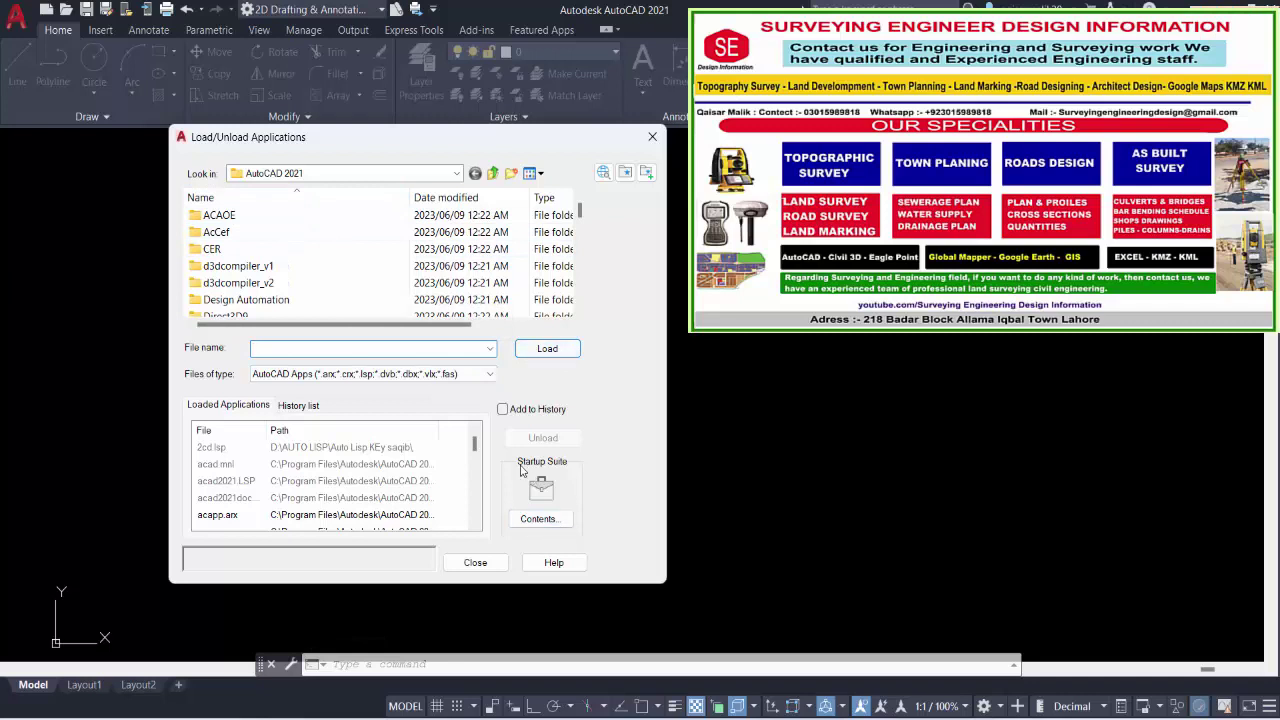
scroll(268, 508, "down", 3)
scroll(268, 508, "down", 5)
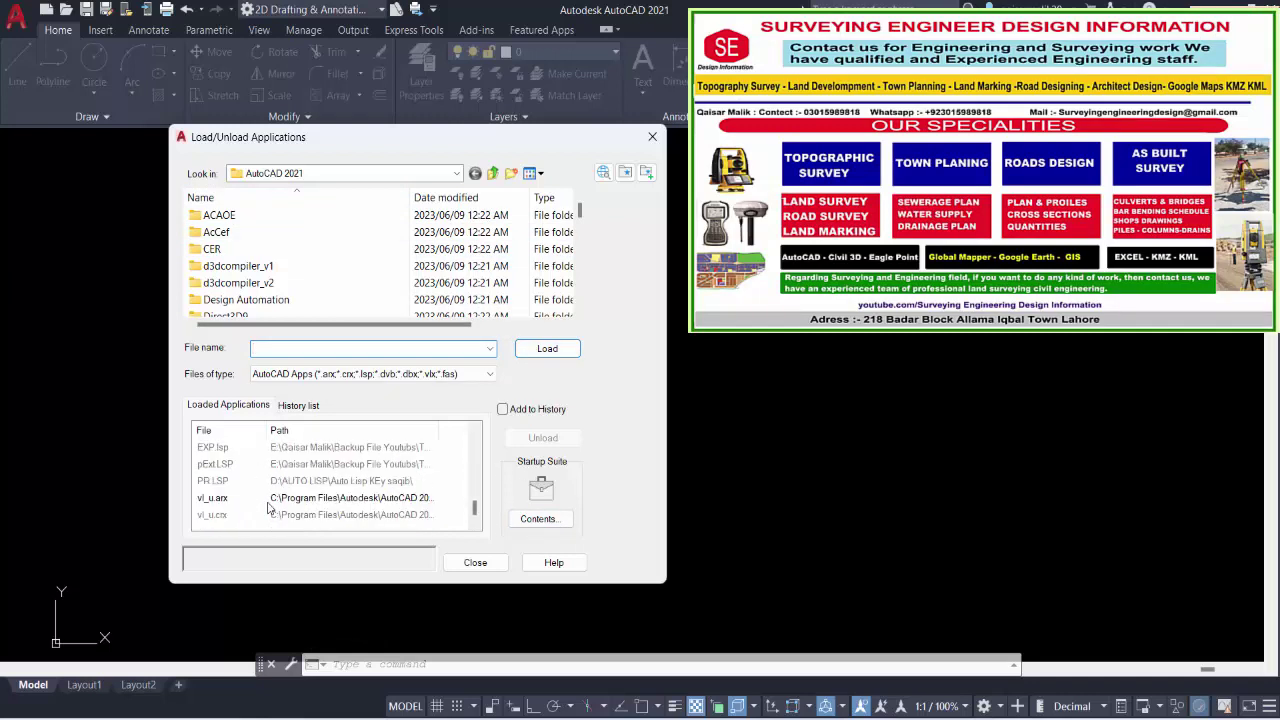
scroll(268, 508, "up", 4)
scroll(268, 508, "up", 4)
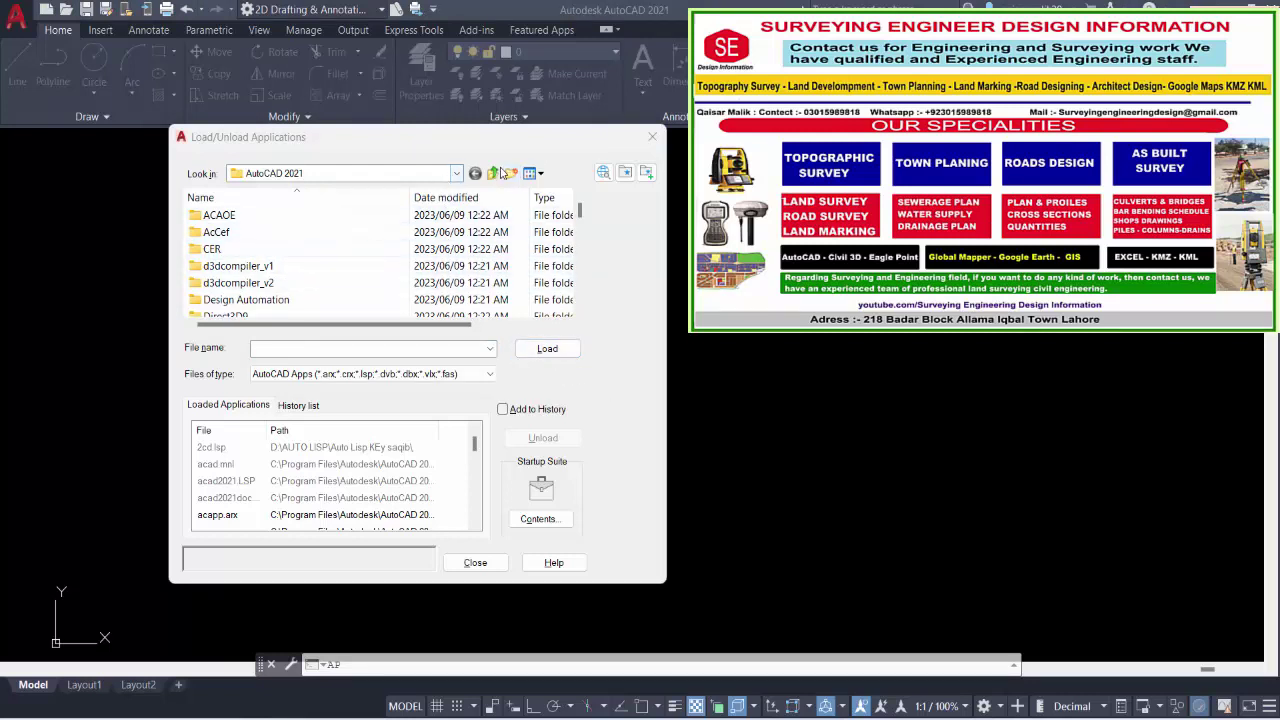
Browse the Look in list to the Lisp Commands folder
left_click(388, 176)
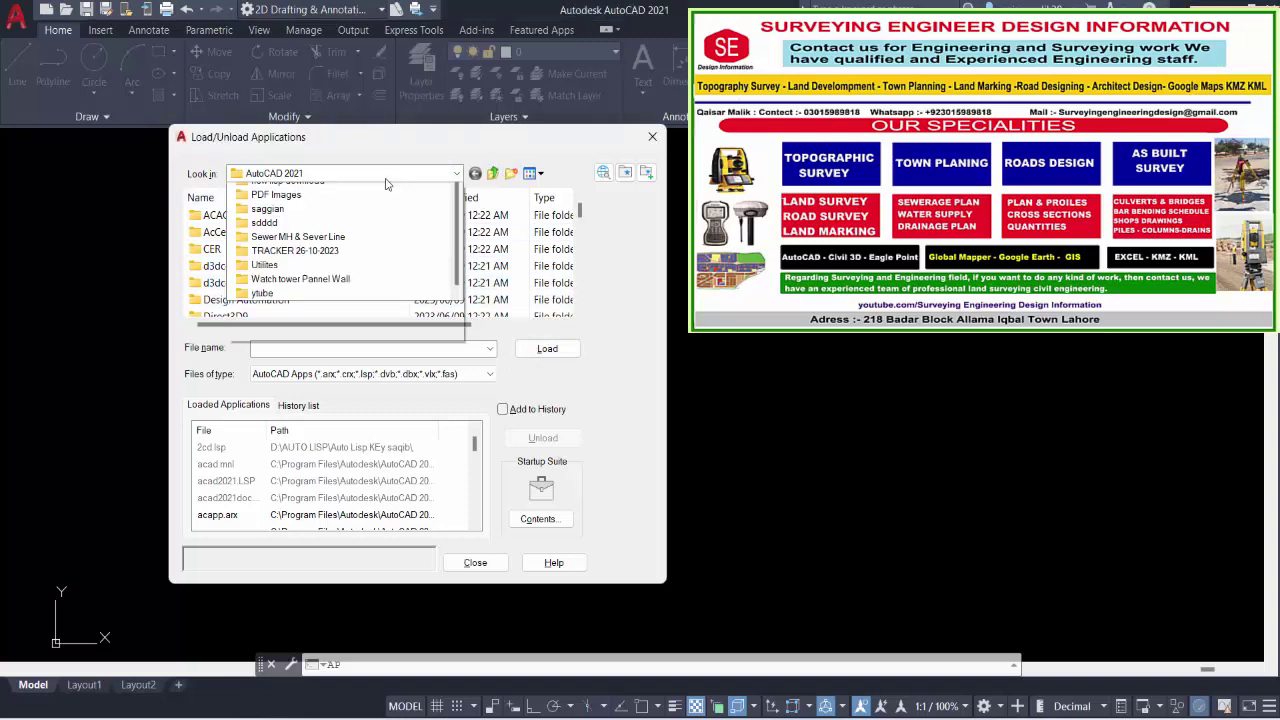
scroll(361, 231, "up", 5)
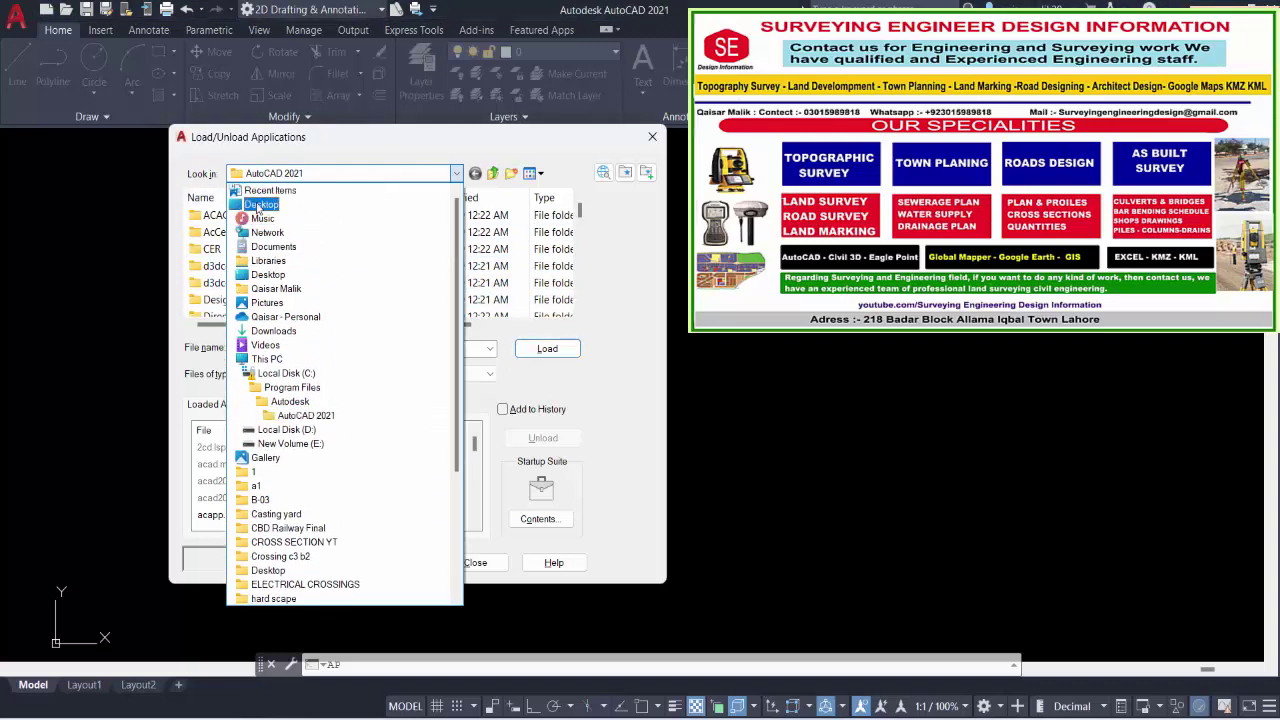
scroll(265, 460, "down", 1)
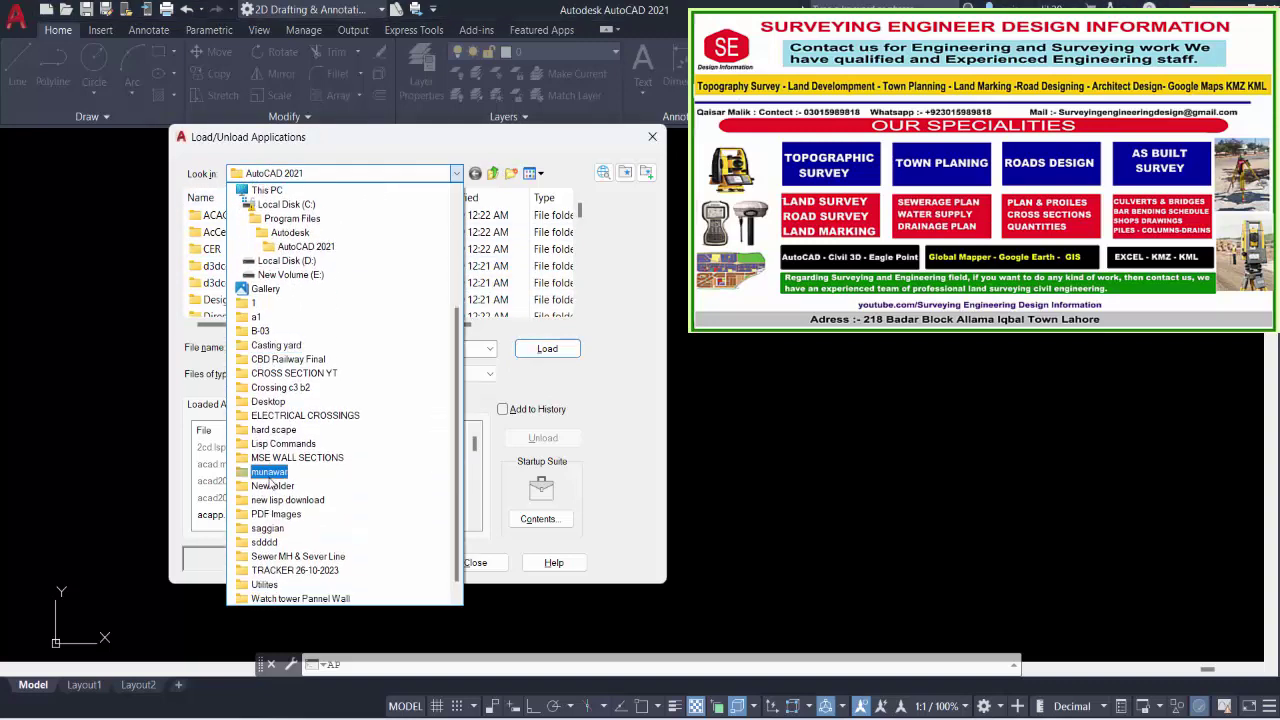
scroll(265, 470, "down", 3)
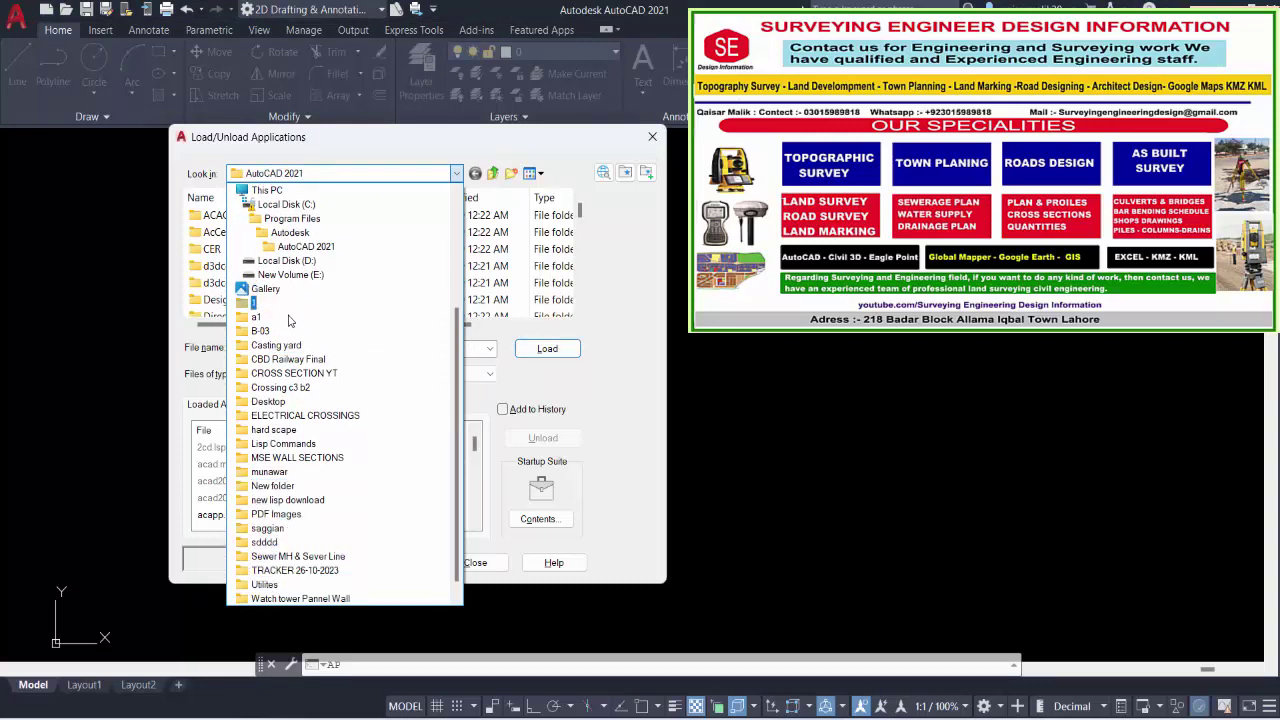
scroll(276, 520, "down", 1)
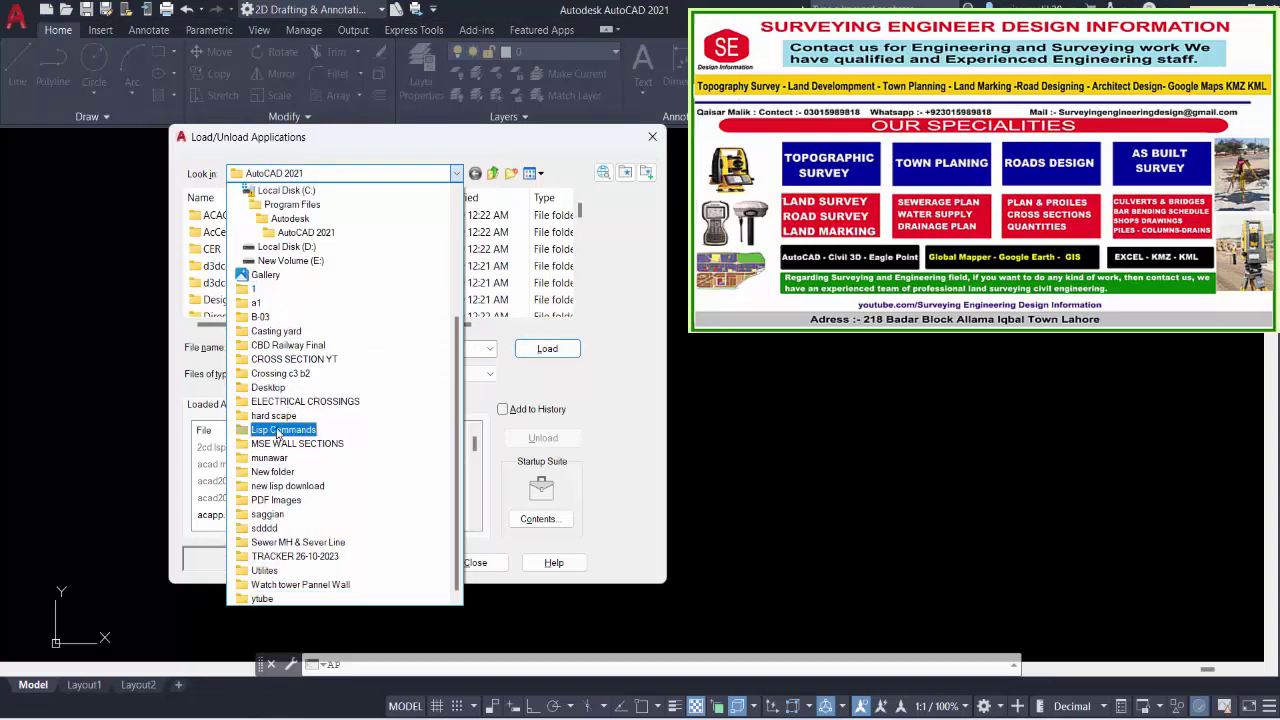
left_click(278, 430)
Select AREA.lsp and load it, choosing Always Load at the security prompt
left_click(212, 215)
left_click(210, 232)
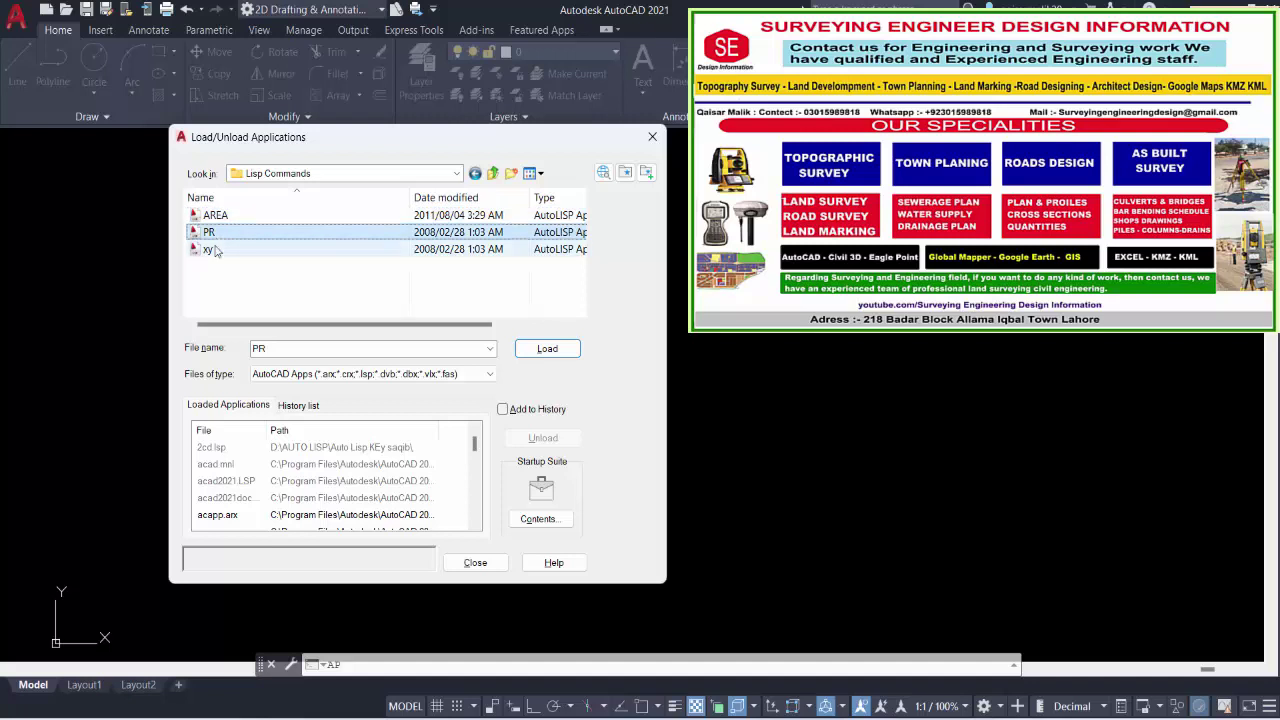
left_click(212, 249)
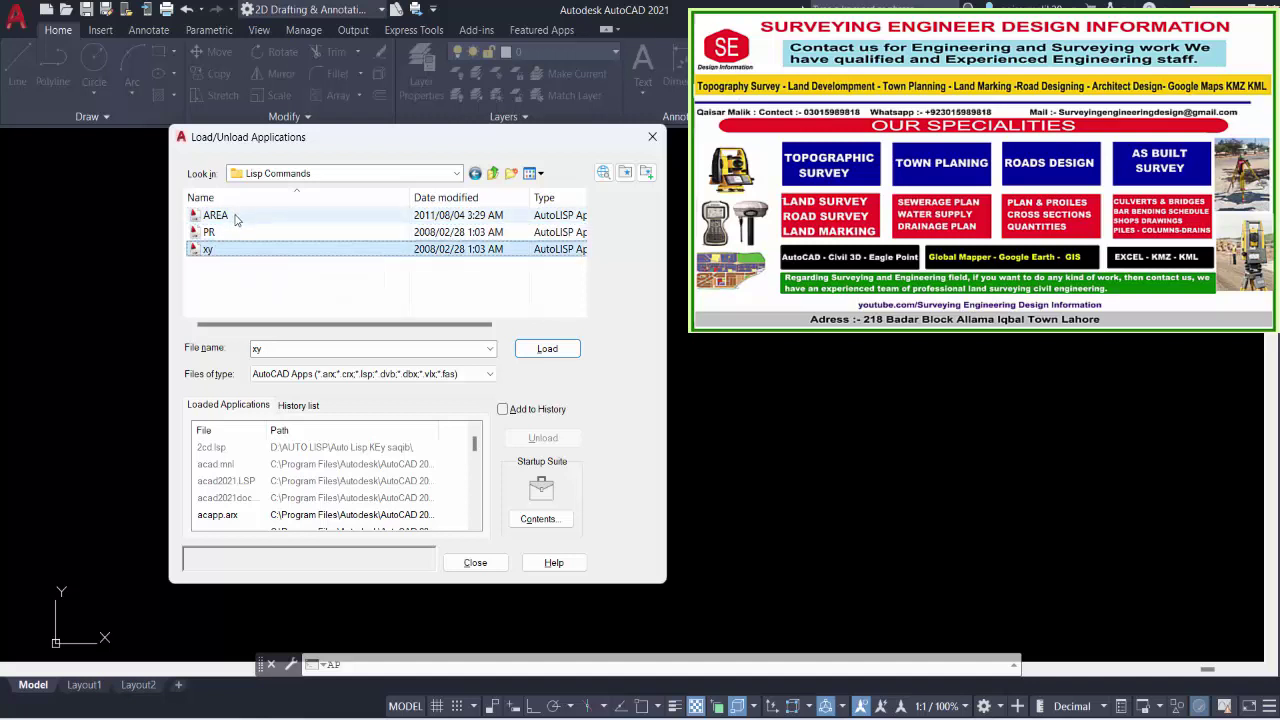
left_click_drag(236, 264, 198, 222)
left_click(199, 220)
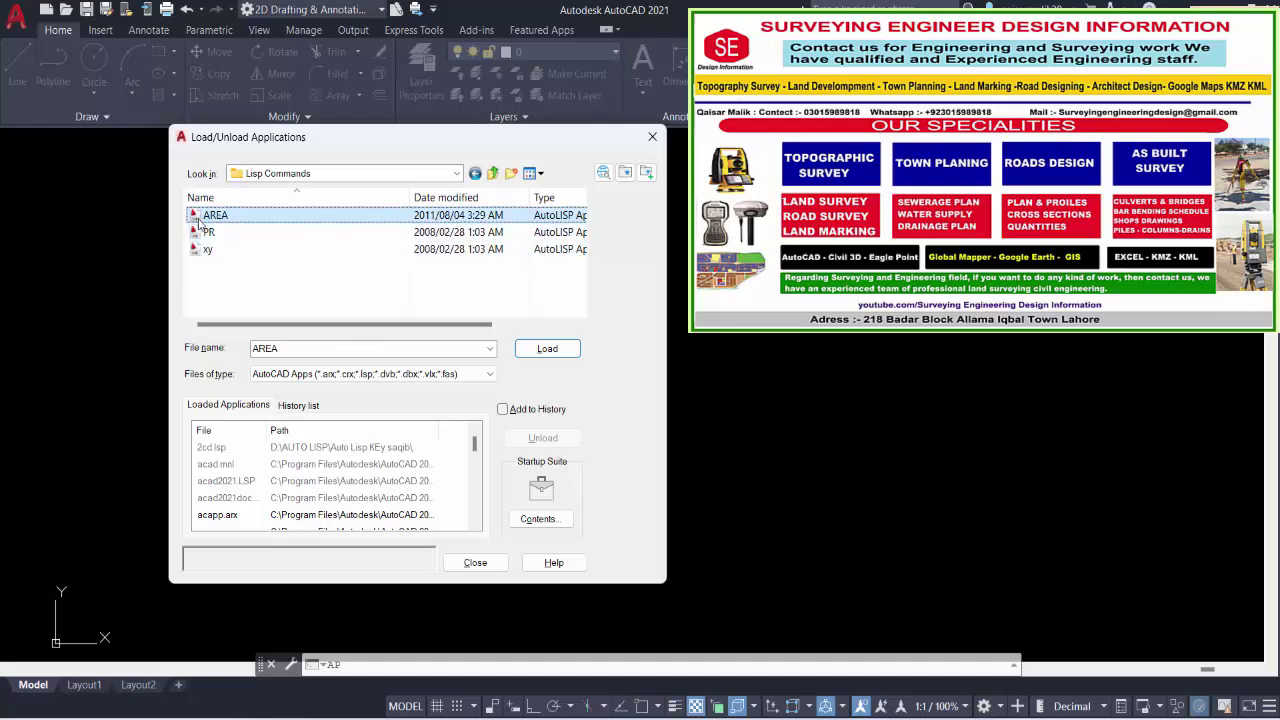
left_click(546, 350)
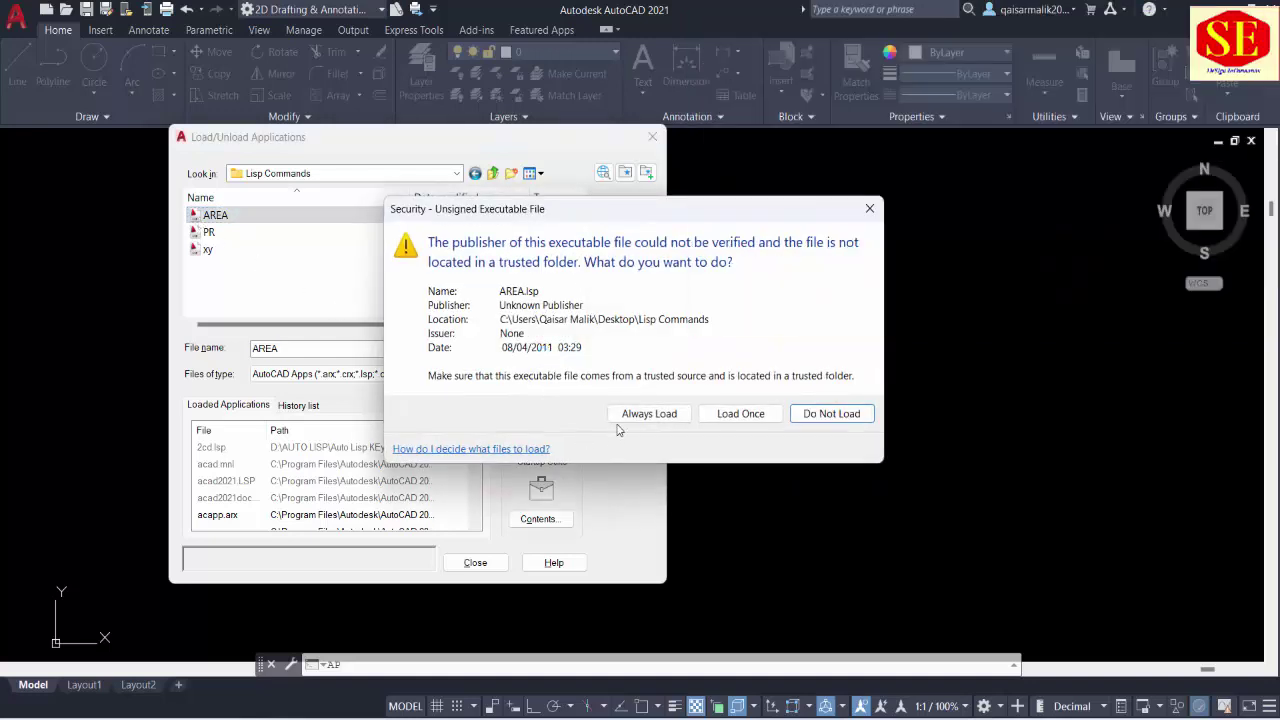
left_click(632, 410)
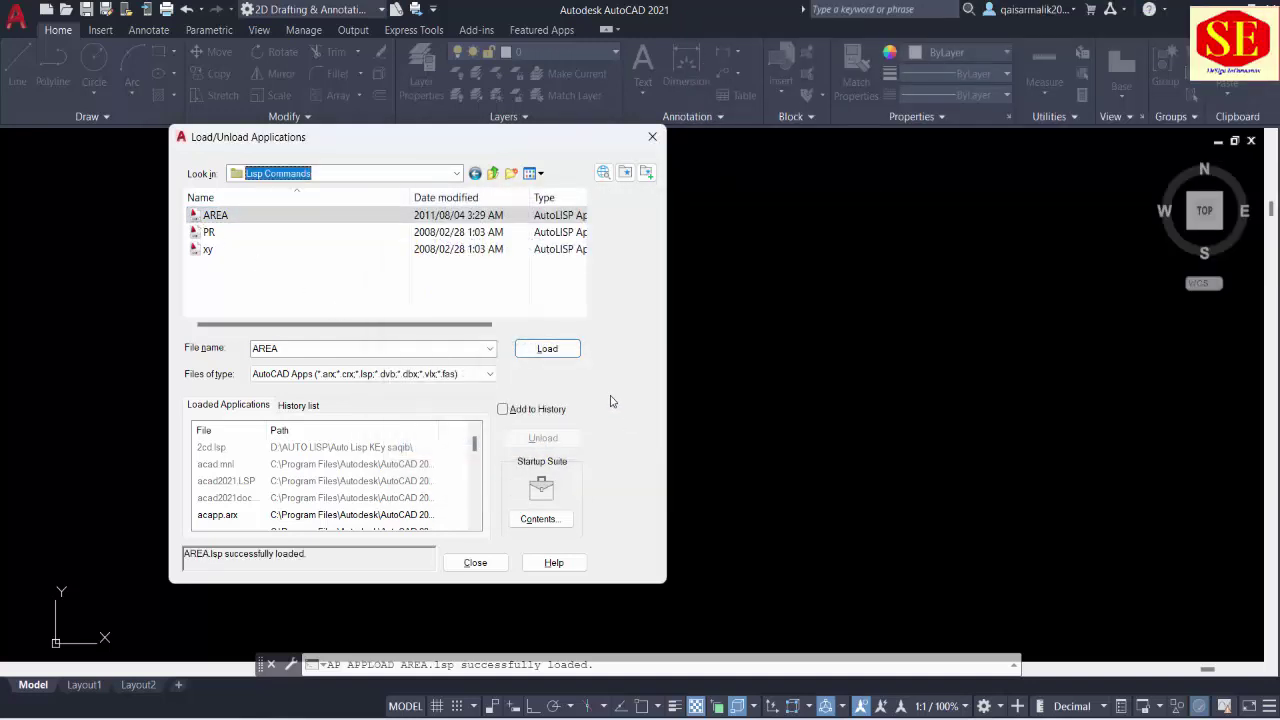
Close the loader and draw a rectangle with REC
left_click(478, 565)
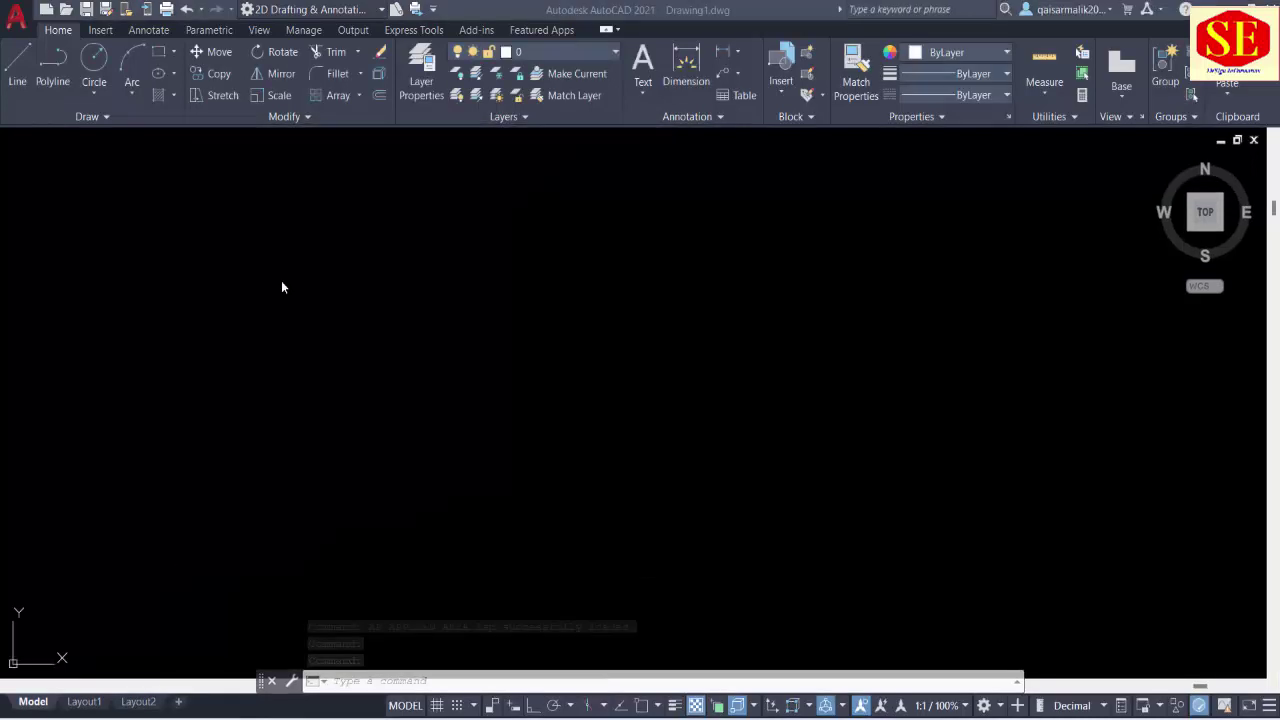
type("rec")
key("Return")
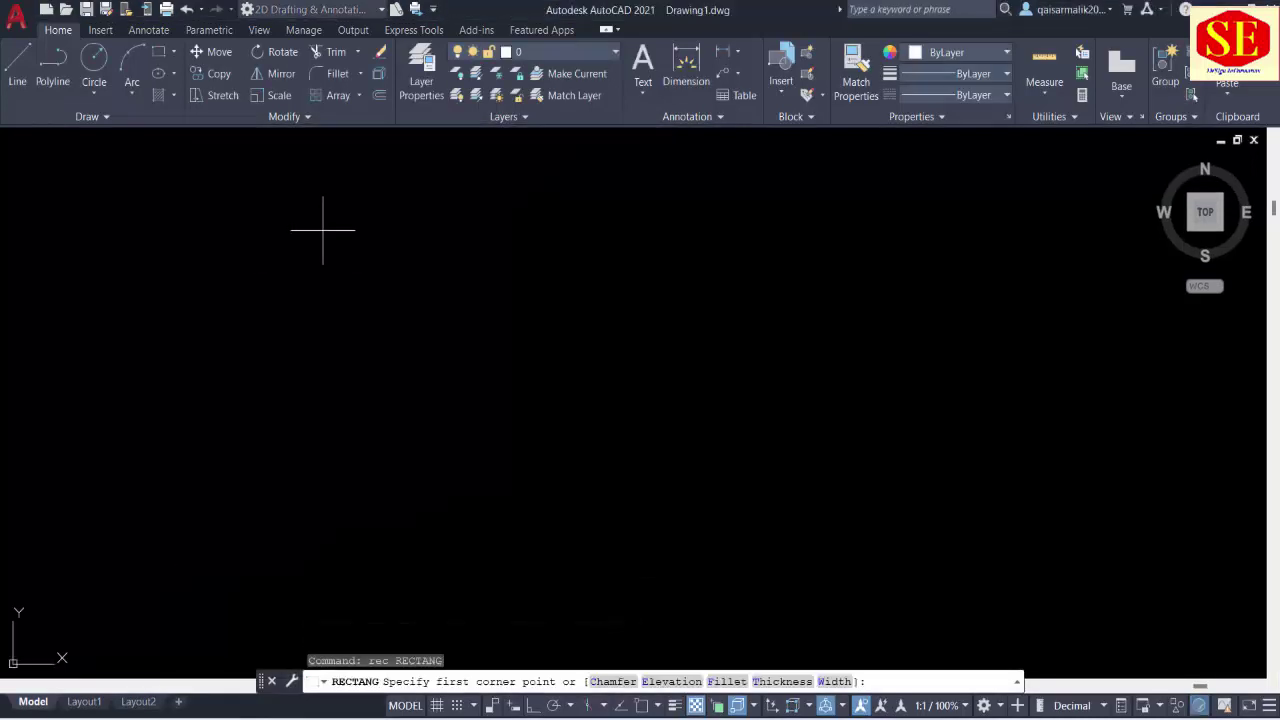
left_click(322, 230)
left_click(578, 425)
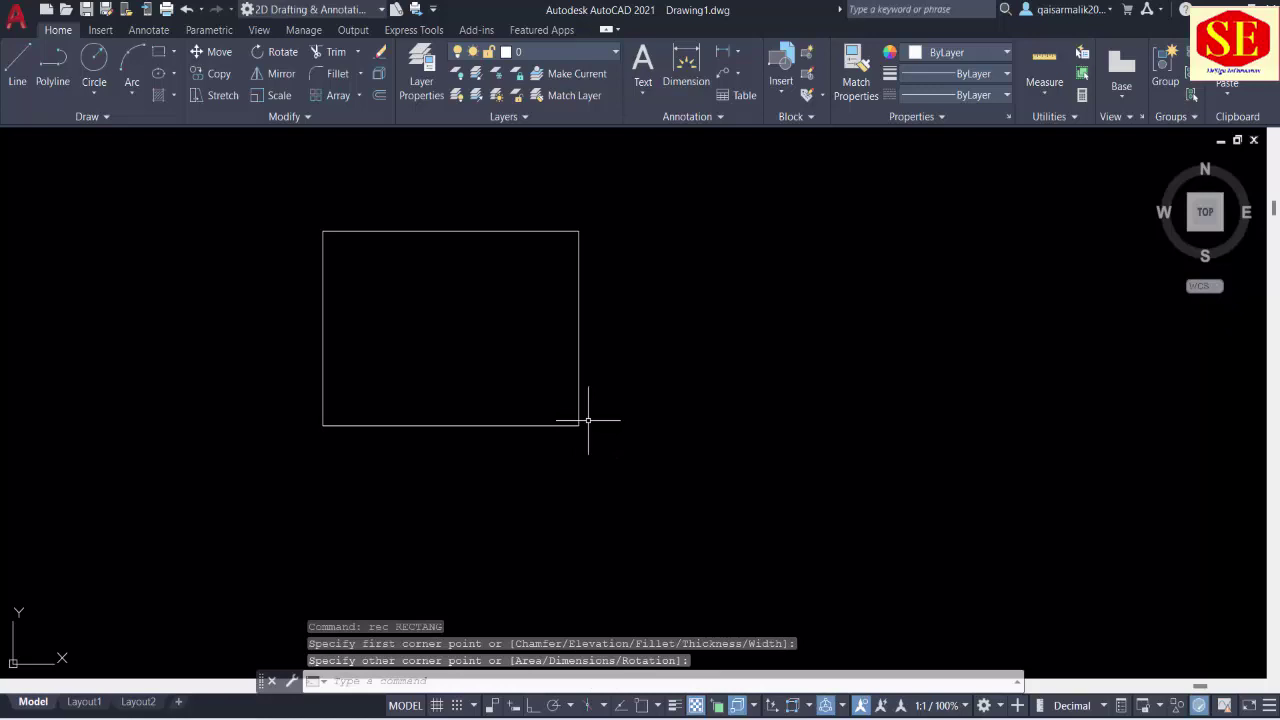
Draw a closed polyline to the right of the rectangle
type("pl")
key("Return")
left_click(704, 228)
left_click(735, 456)
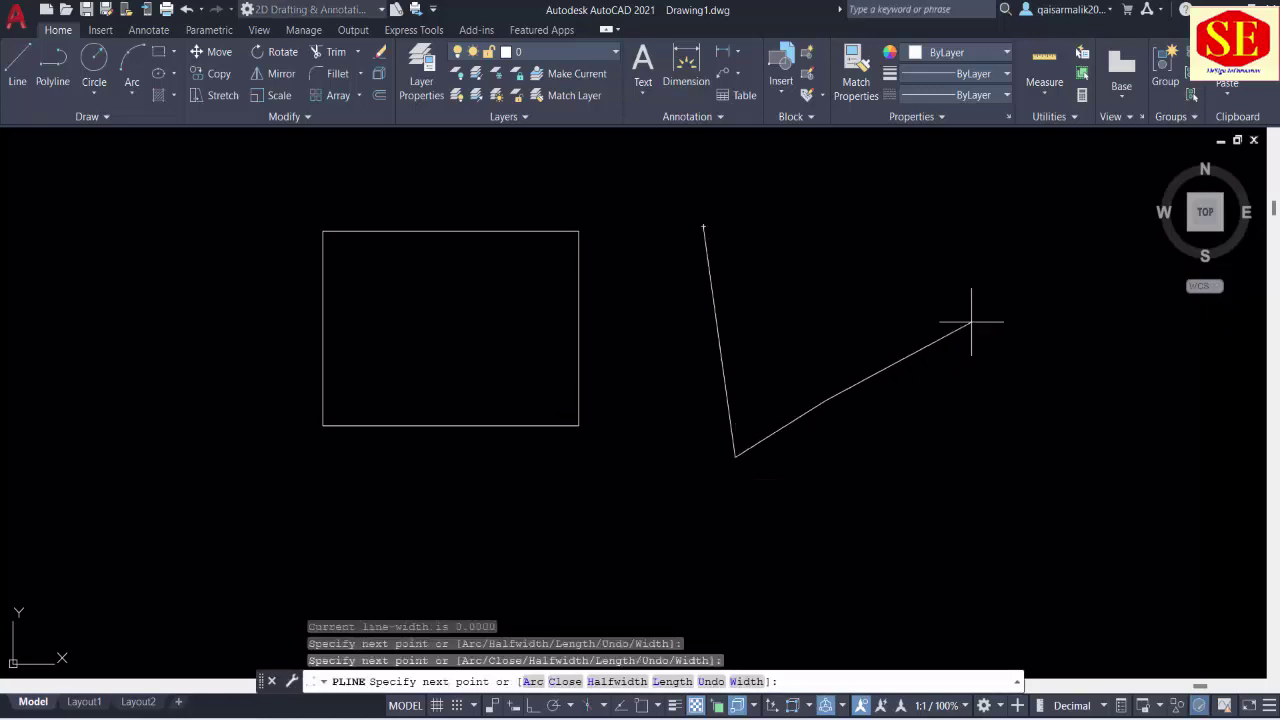
left_click(978, 274)
left_click(915, 247)
key("Return")
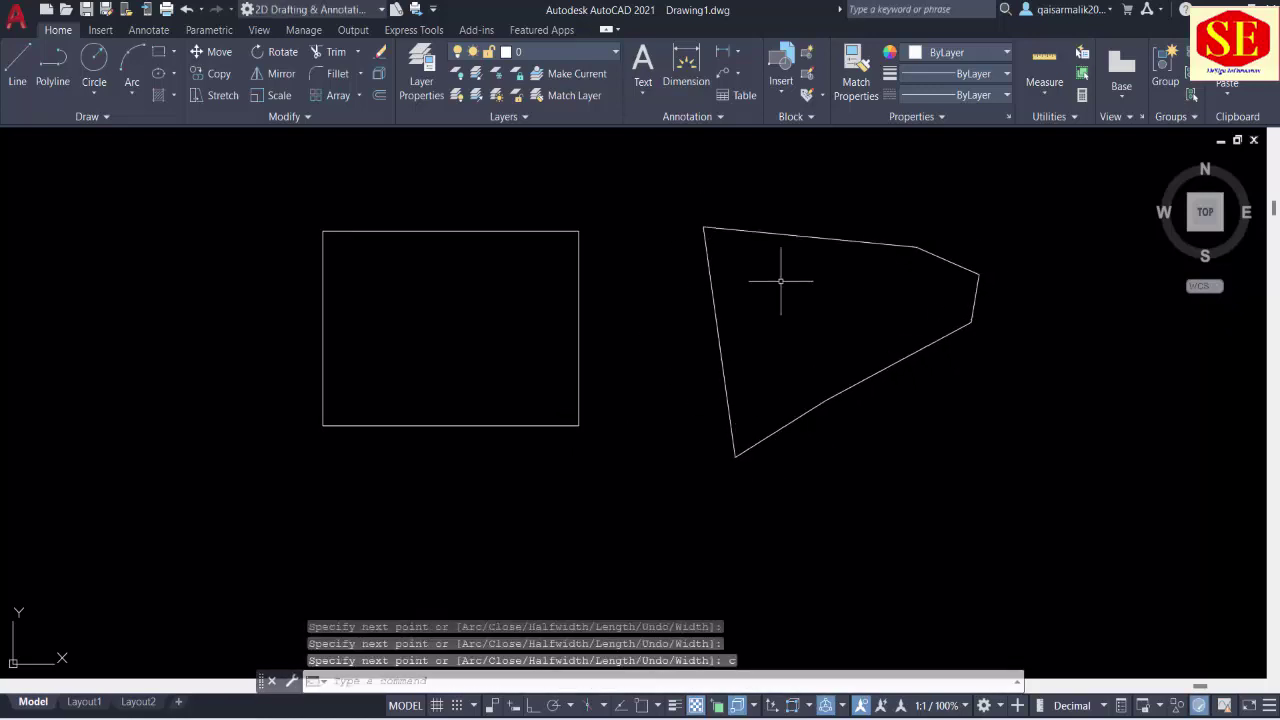
Window-select both shapes, clear the selection, and enter the QA command
left_click(522, 220)
left_click(508, 245)
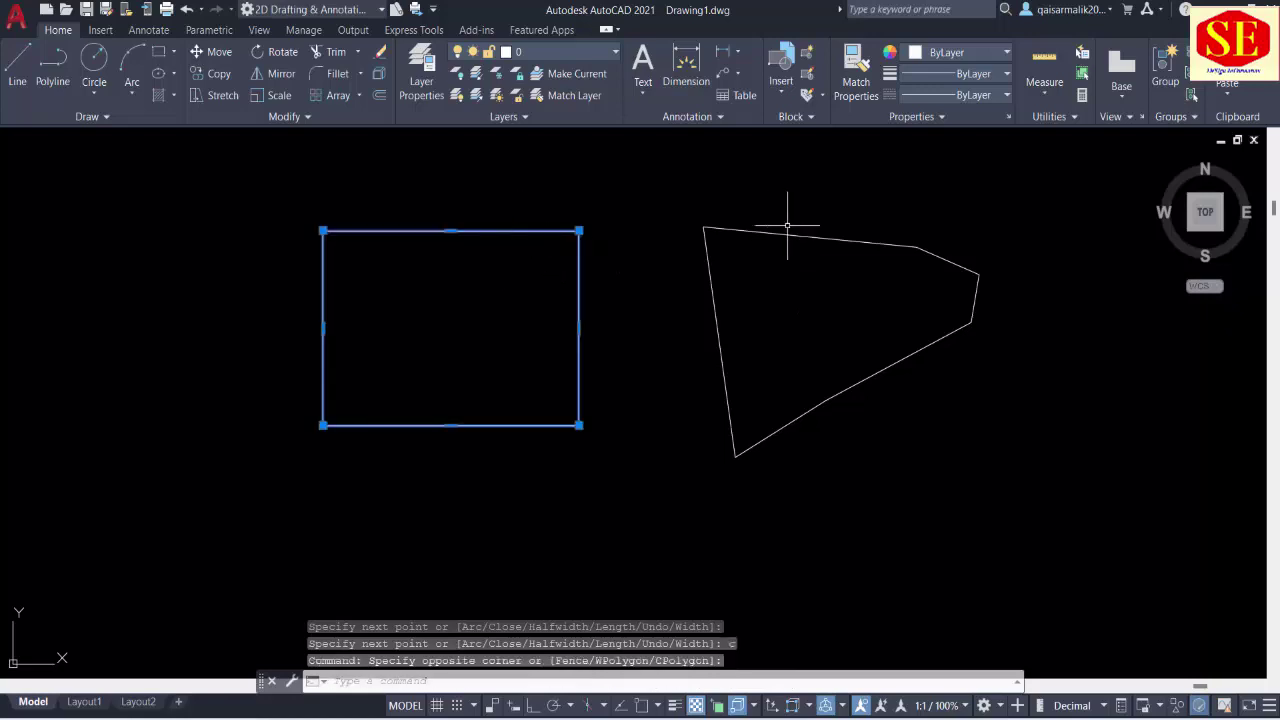
left_click(786, 217)
left_click(754, 283)
key("Escape")
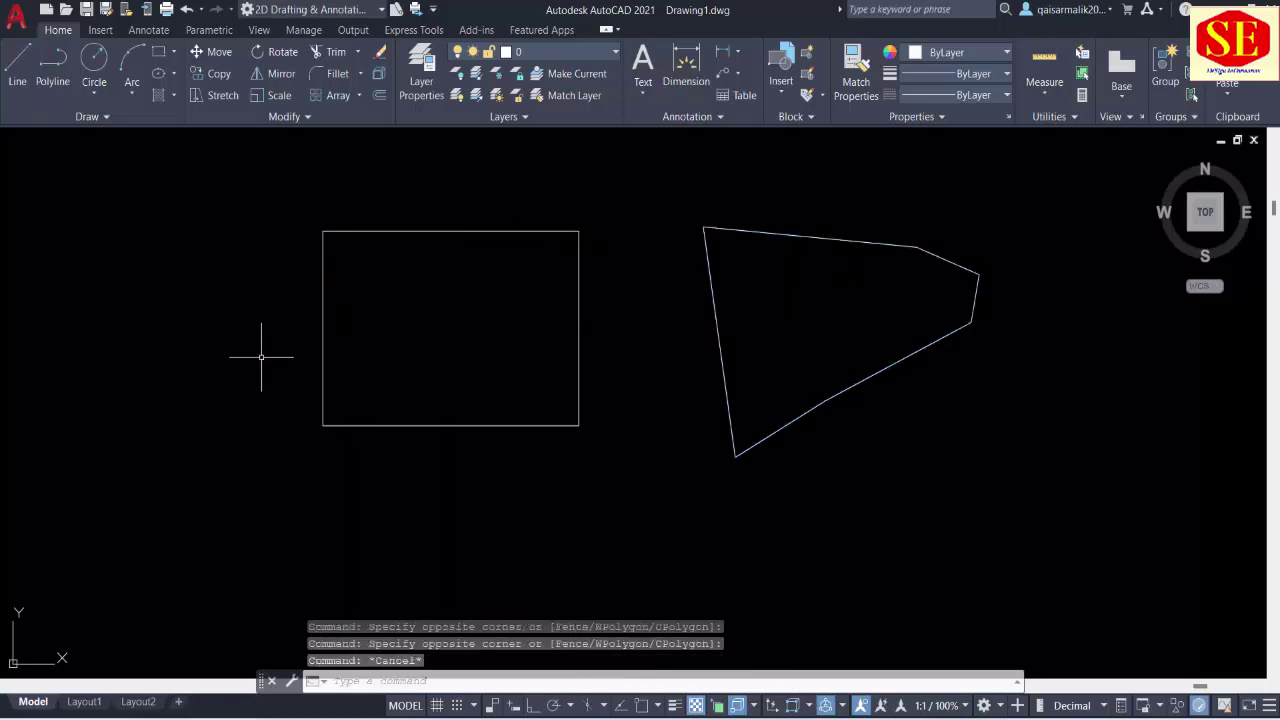
type("QA")
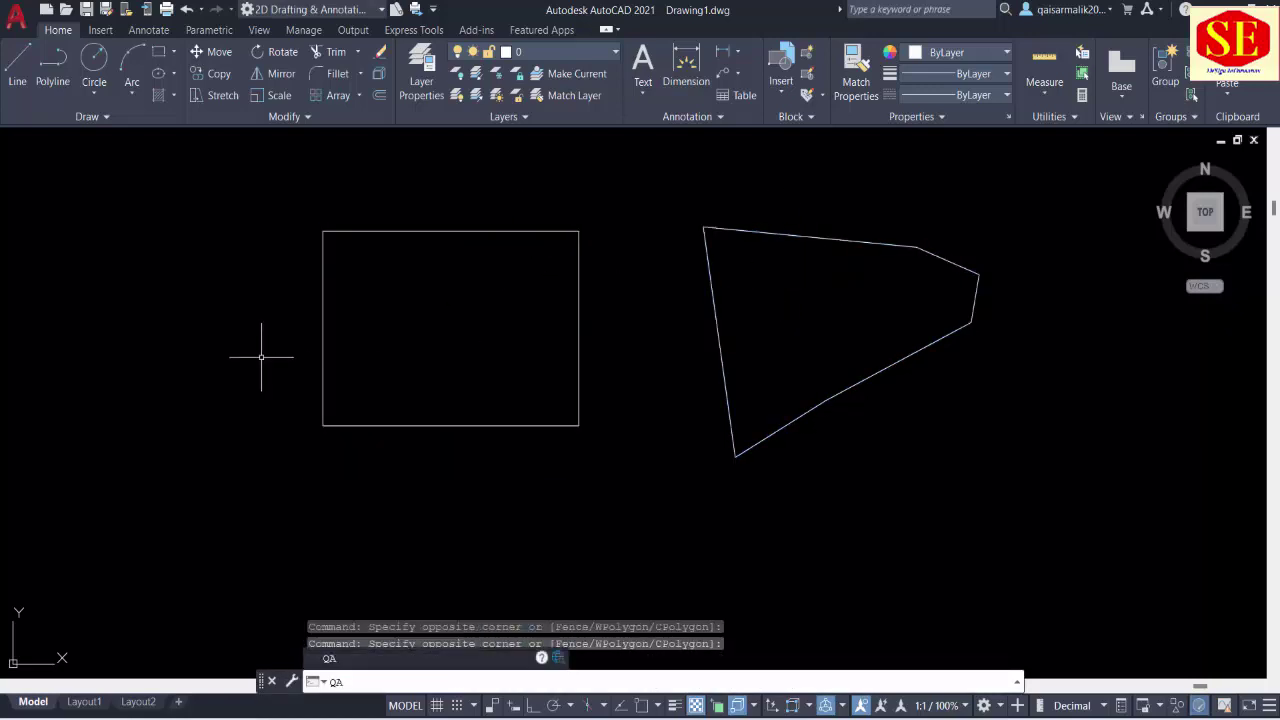
Use QA to place a copy of the rectangle labelled with its 43.790 area
key("Return")
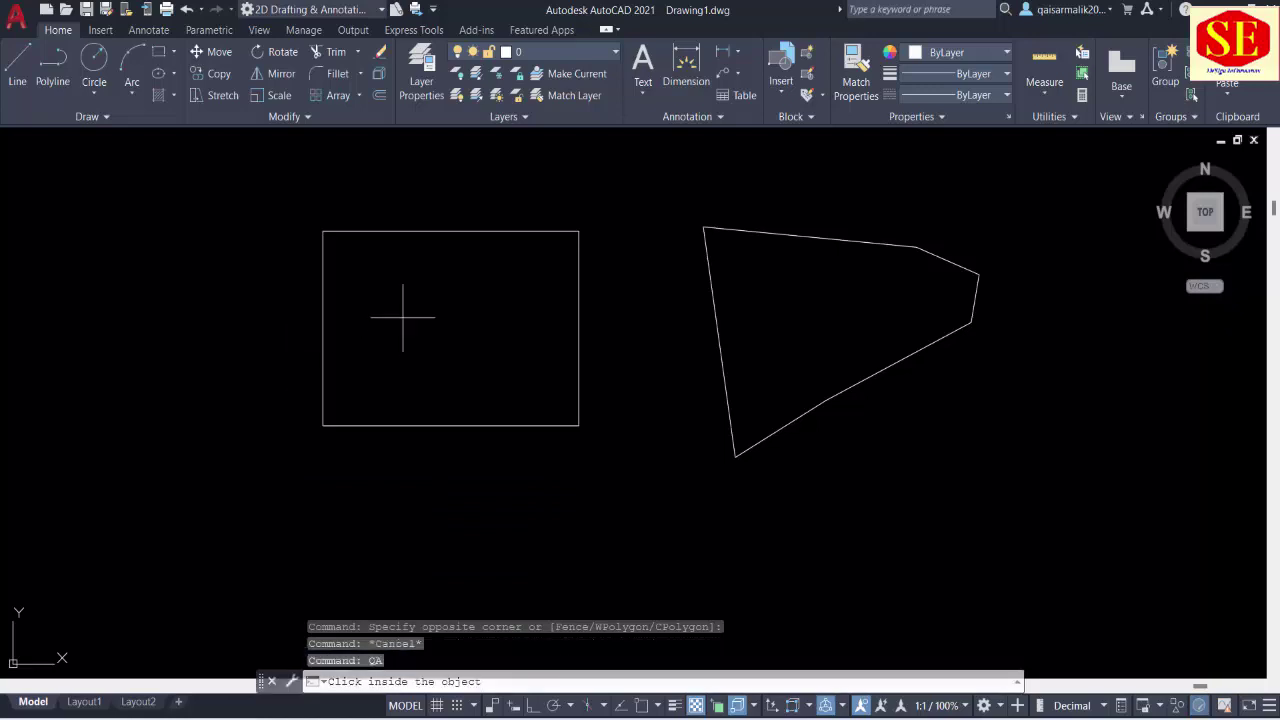
left_click(405, 318)
left_click(272, 541)
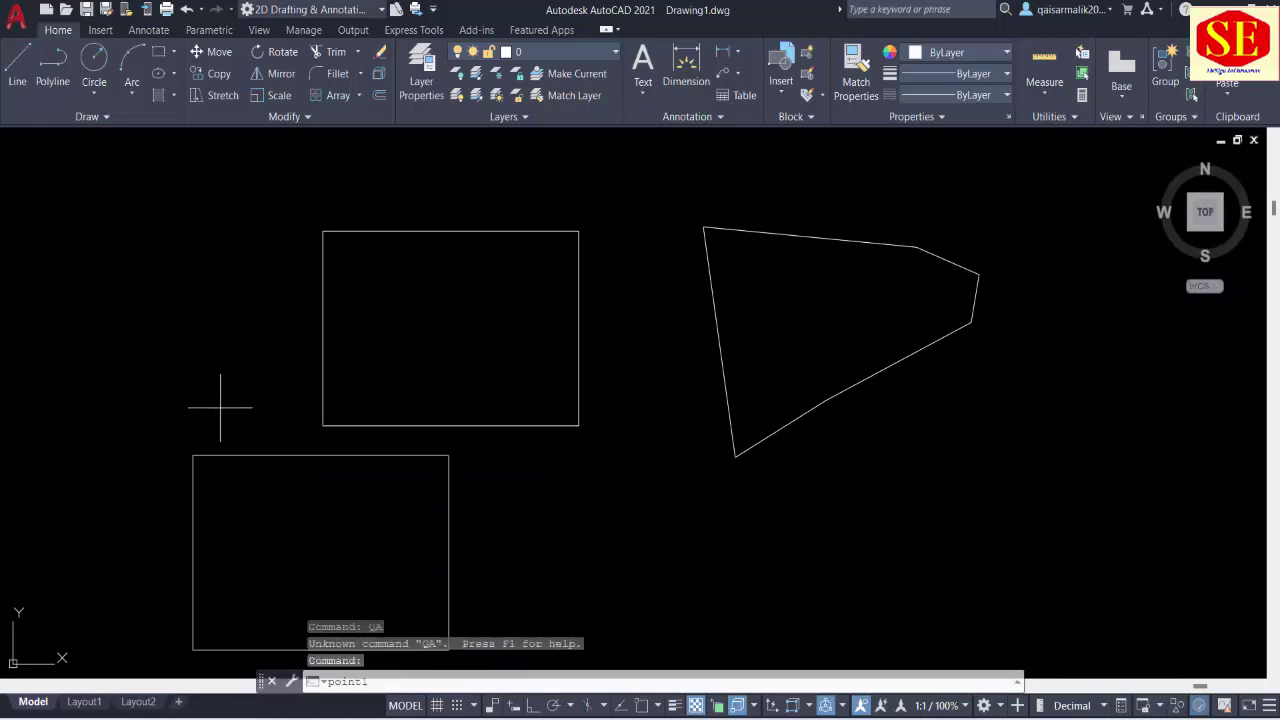
left_click(220, 407)
key("Return")
Label a copy of the quadrilateral with its 33.241 area, zoom out, then close AutoCAD
left_click(847, 308)
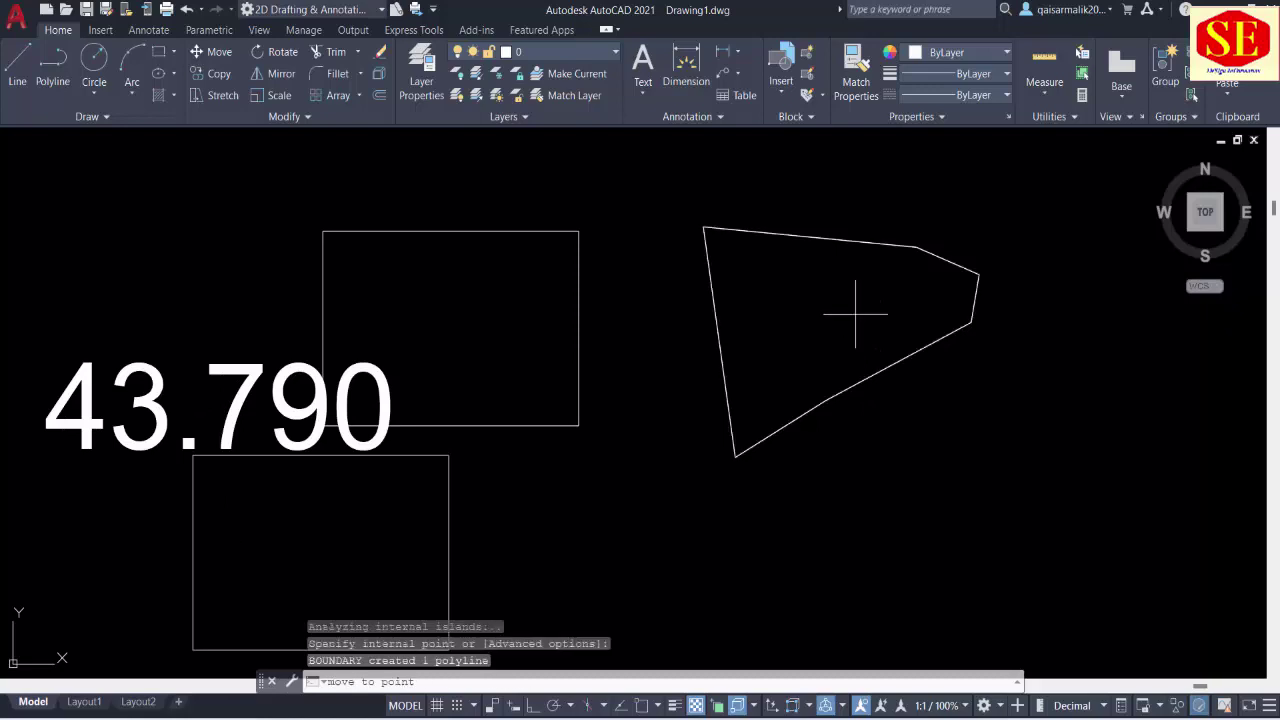
left_click(1018, 518)
left_click(1012, 365)
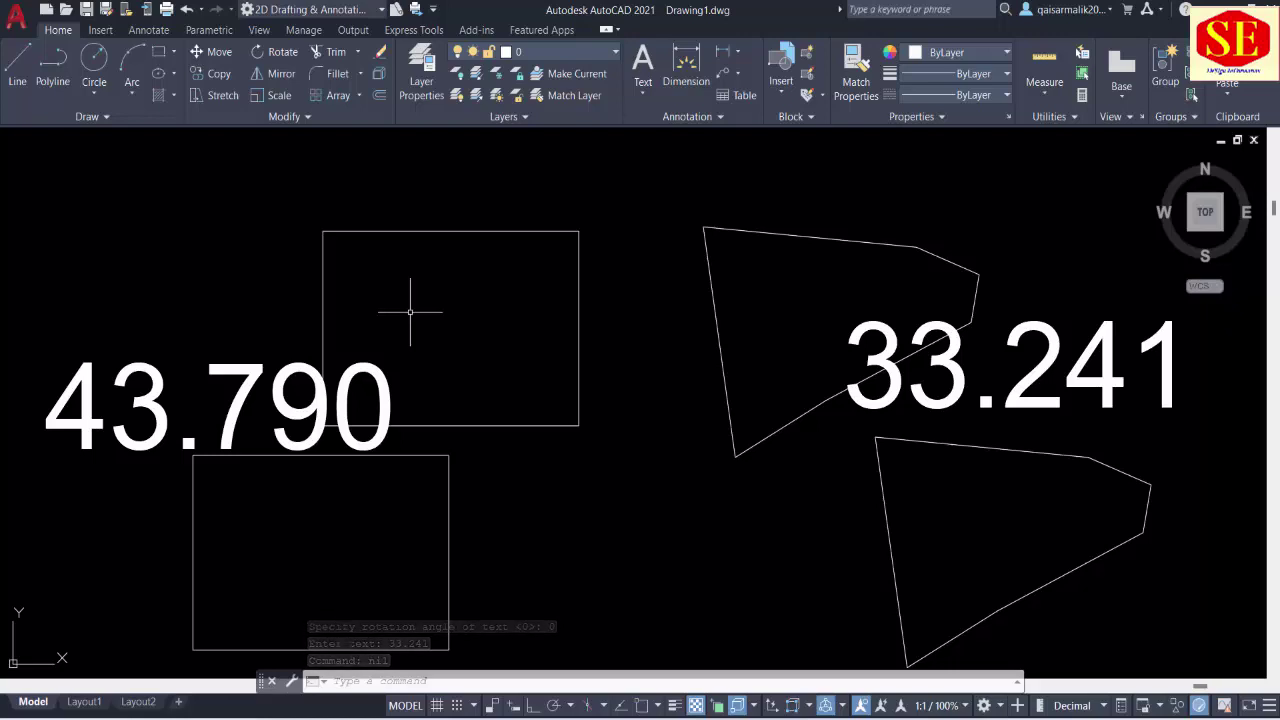
scroll(428, 343, "down", 2)
scroll(428, 340, "down", 2)
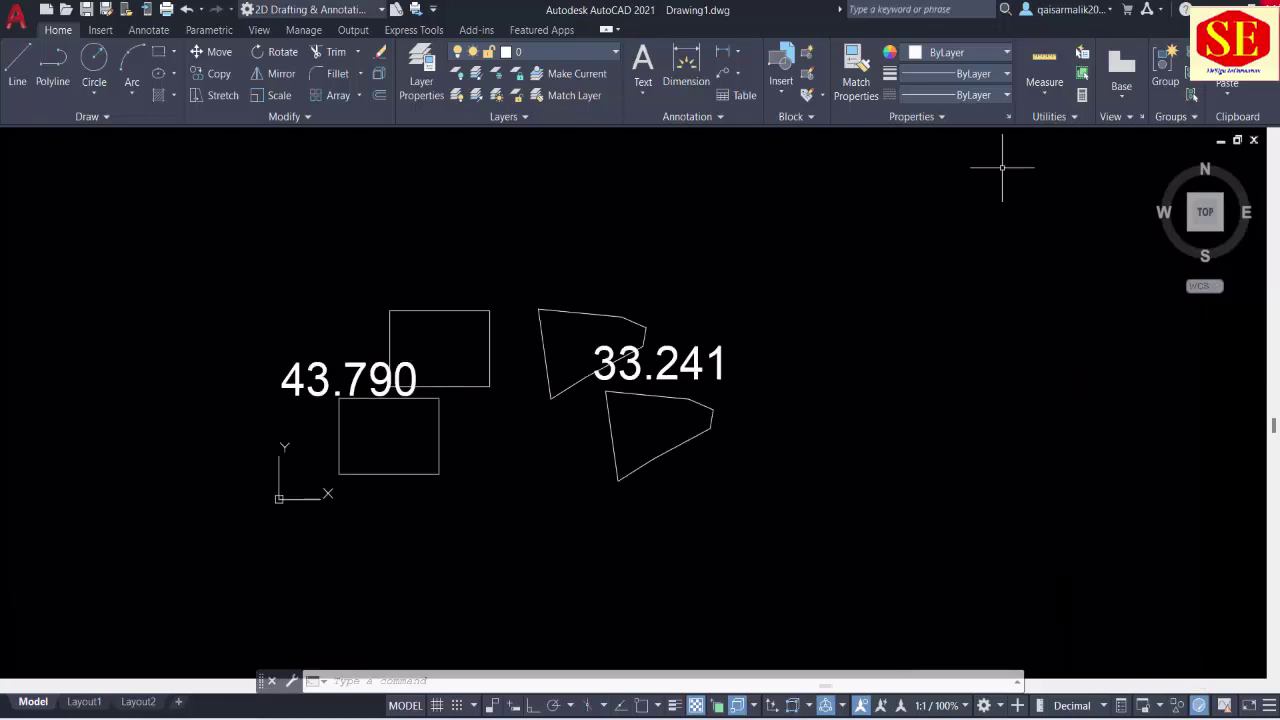
key("alt+F4")
Discard Drawing1 changes, relaunch AutoCAD, and draw two rectangles
left_click(645, 404)
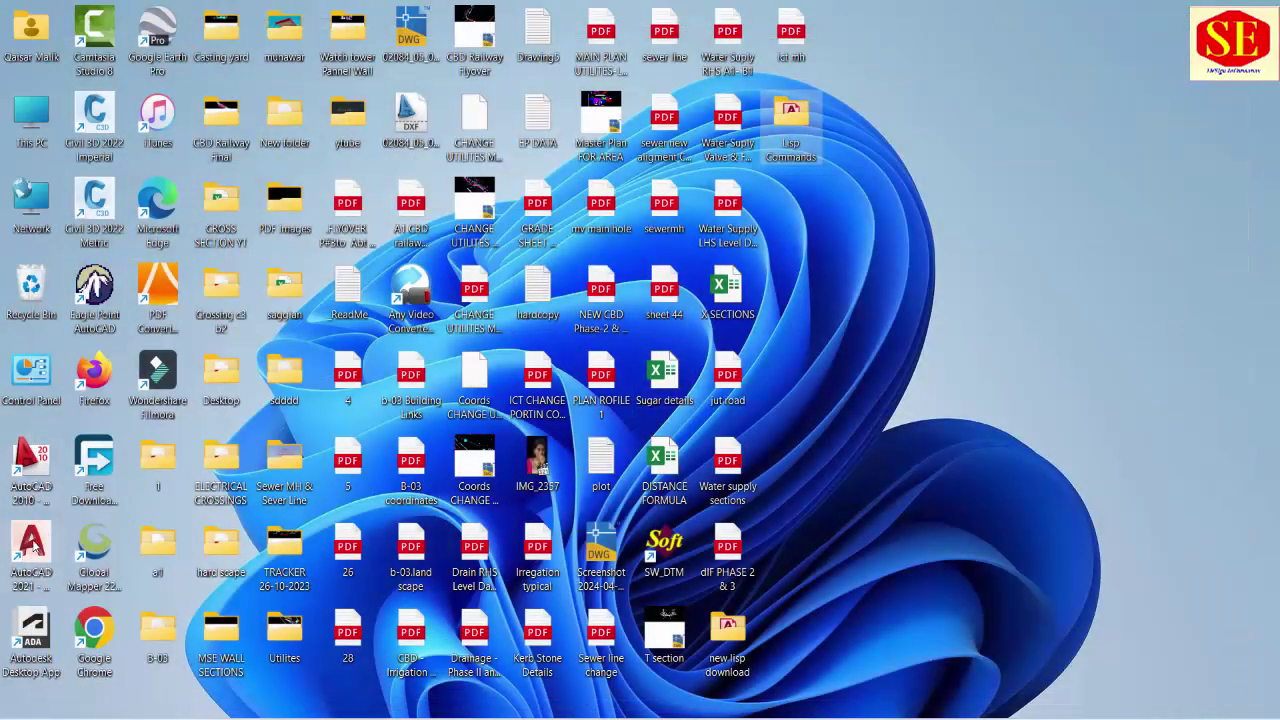
double_click(33, 542)
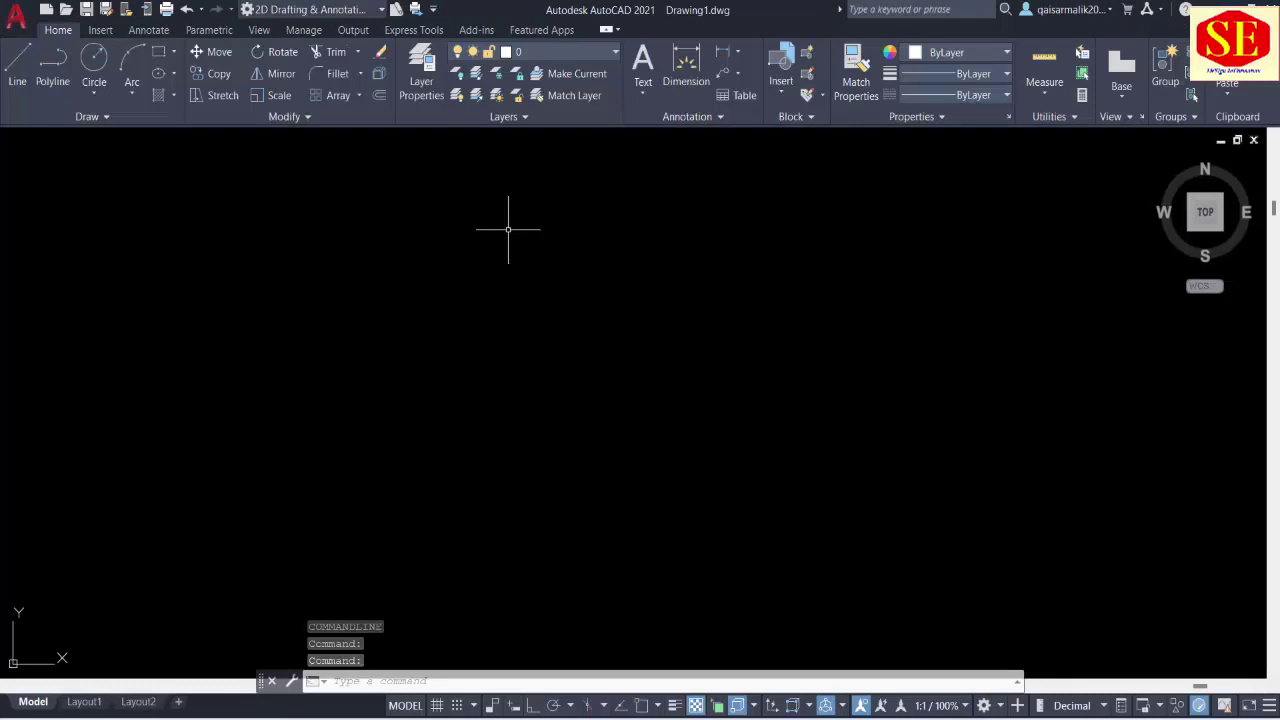
type("rec")
key("Return")
left_click(307, 223)
left_click(548, 503)
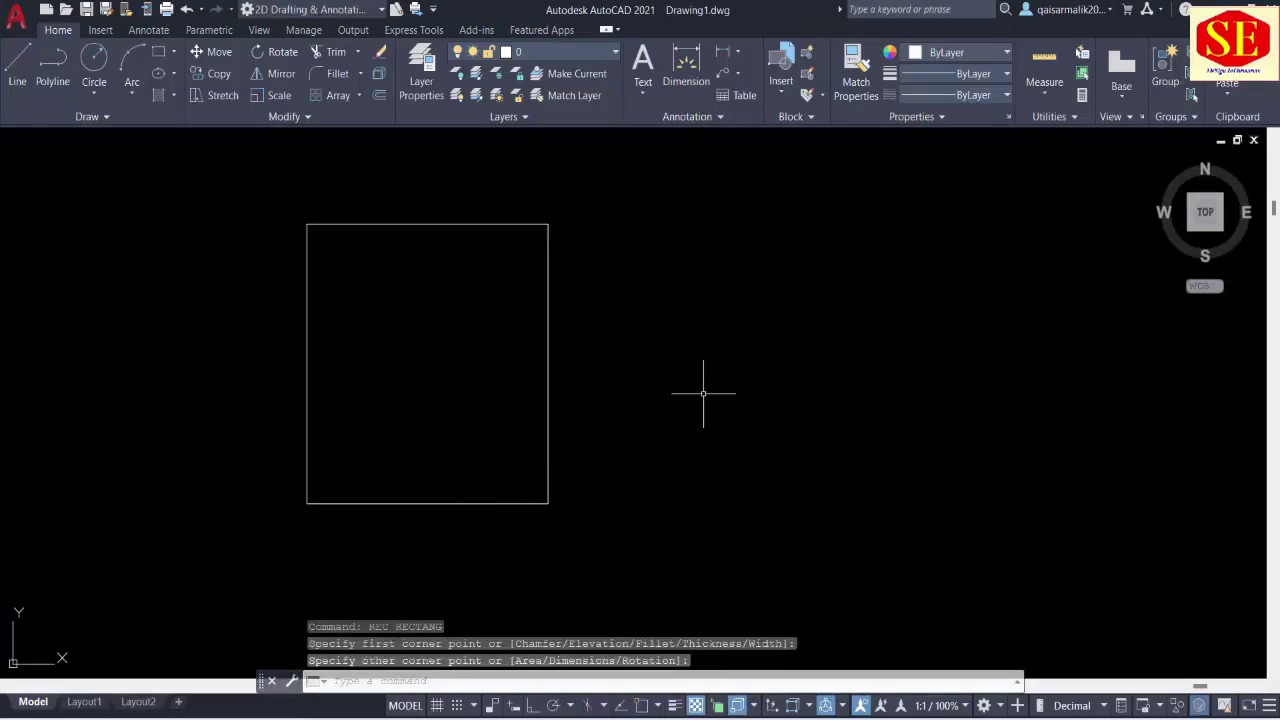
key("Return")
left_click(693, 245)
left_click(848, 380)
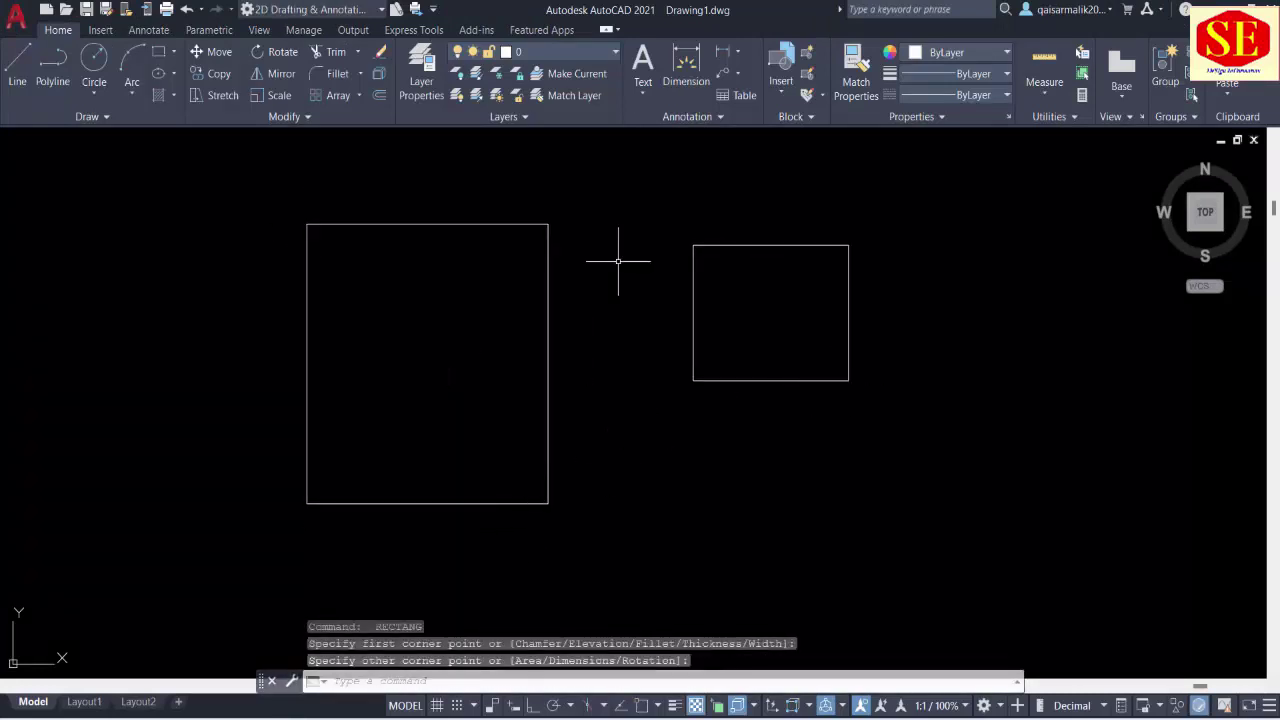
key("Escape")
Try QA twice to confirm it is unknown, then launch APPLOAD
type("qa")
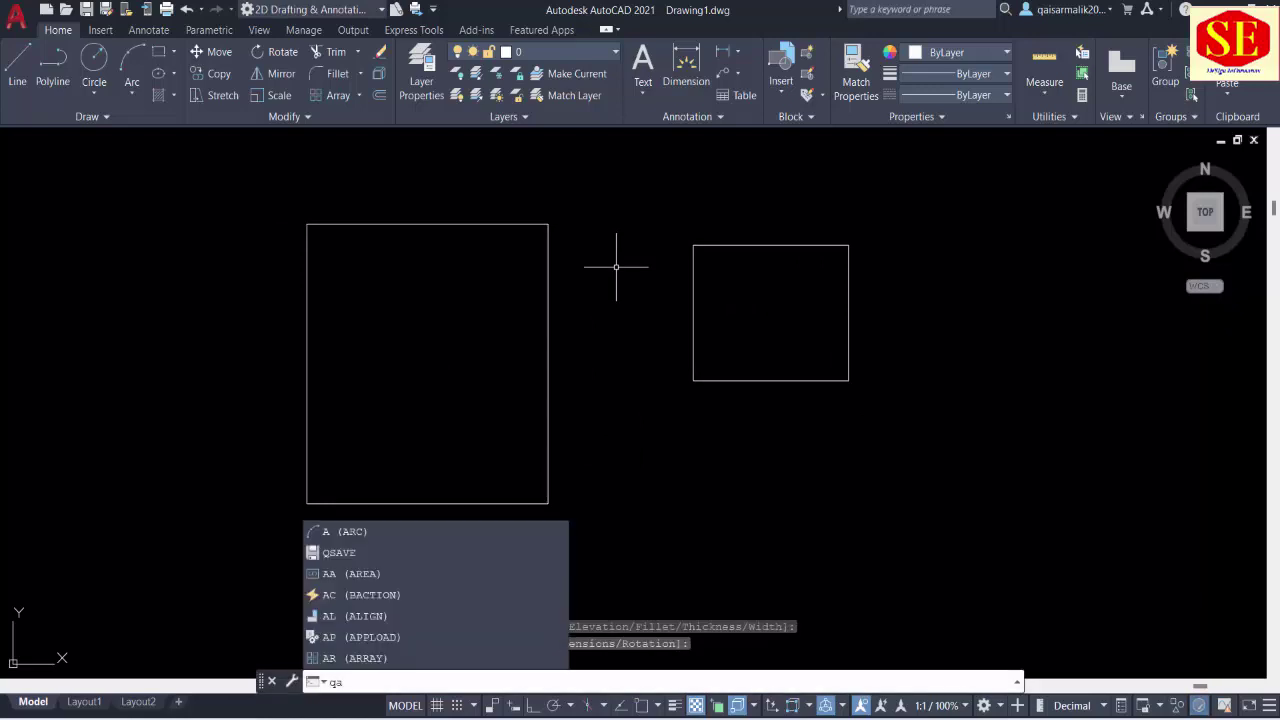
key("Return")
left_click(440, 295)
key("Escape")
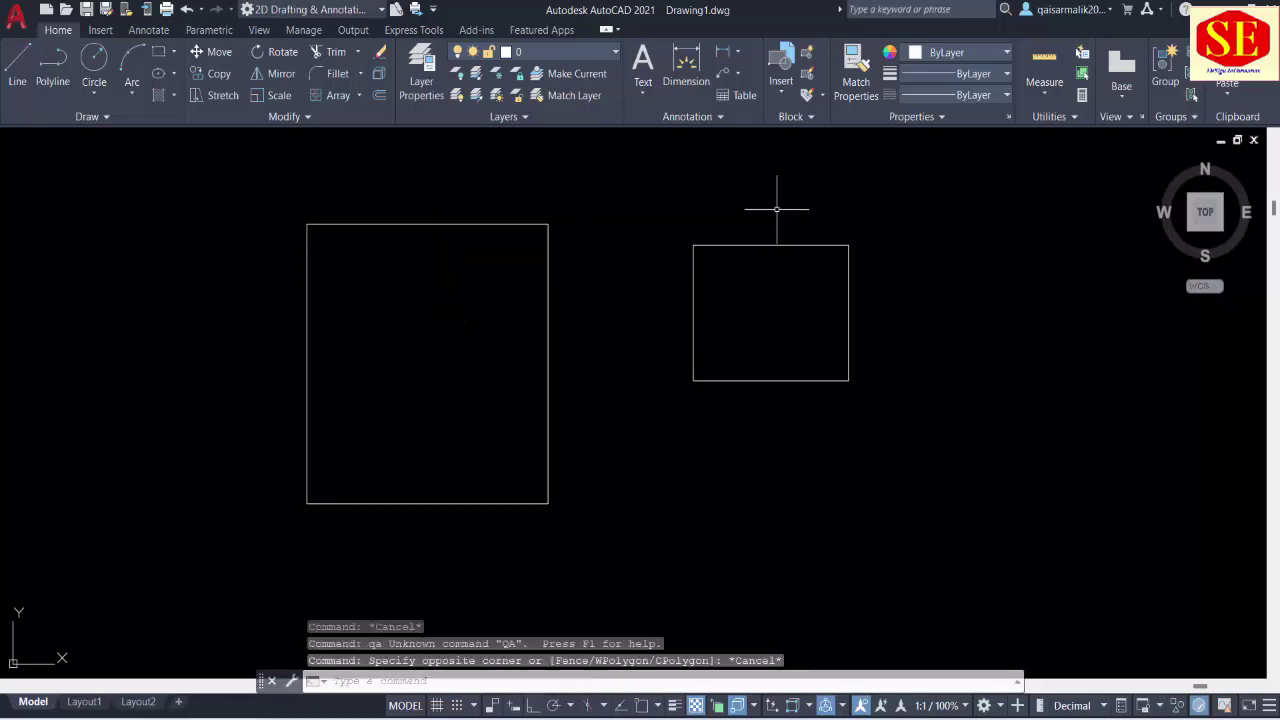
type("Qa")
key("Return")
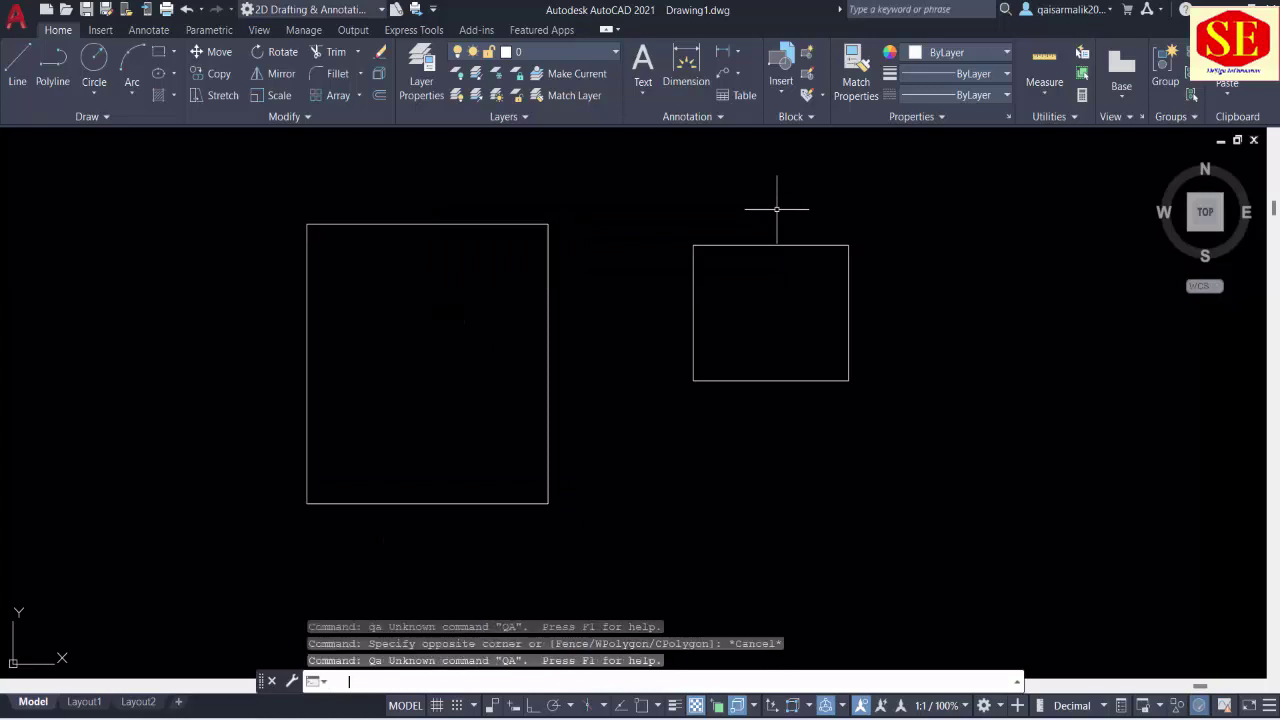
key("Escape")
type("a")
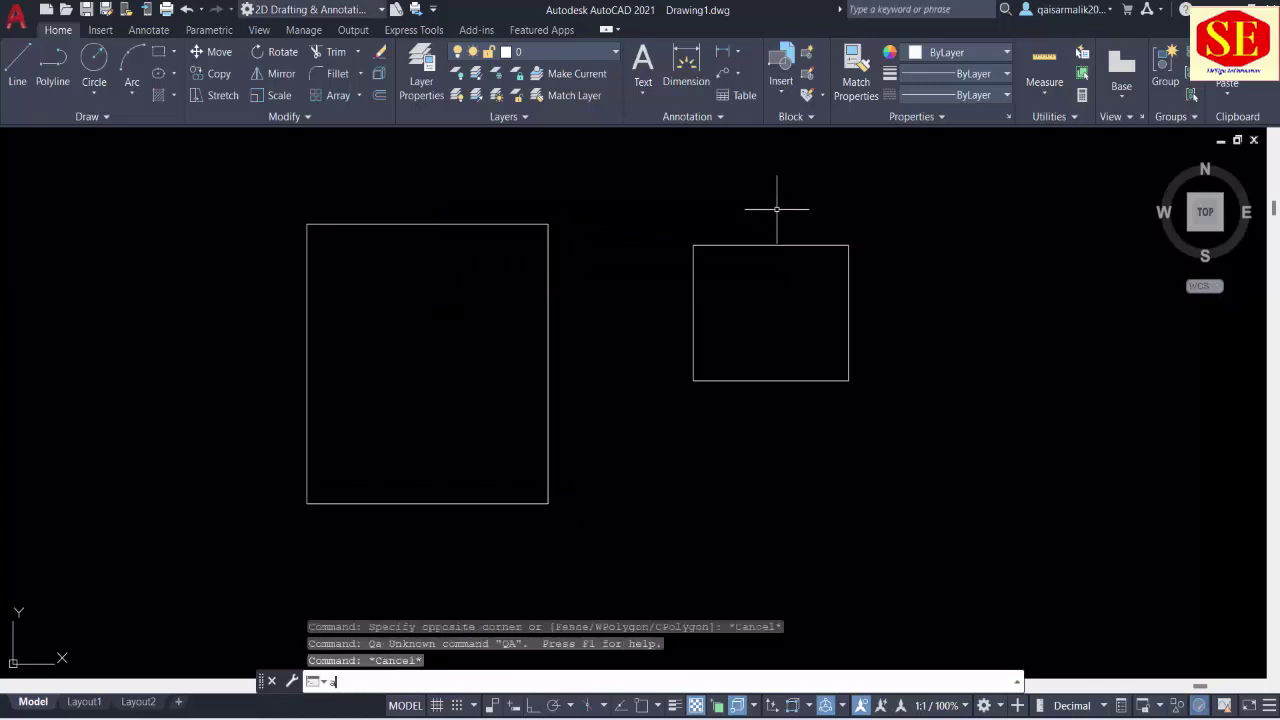
type("AP")
key("Return")
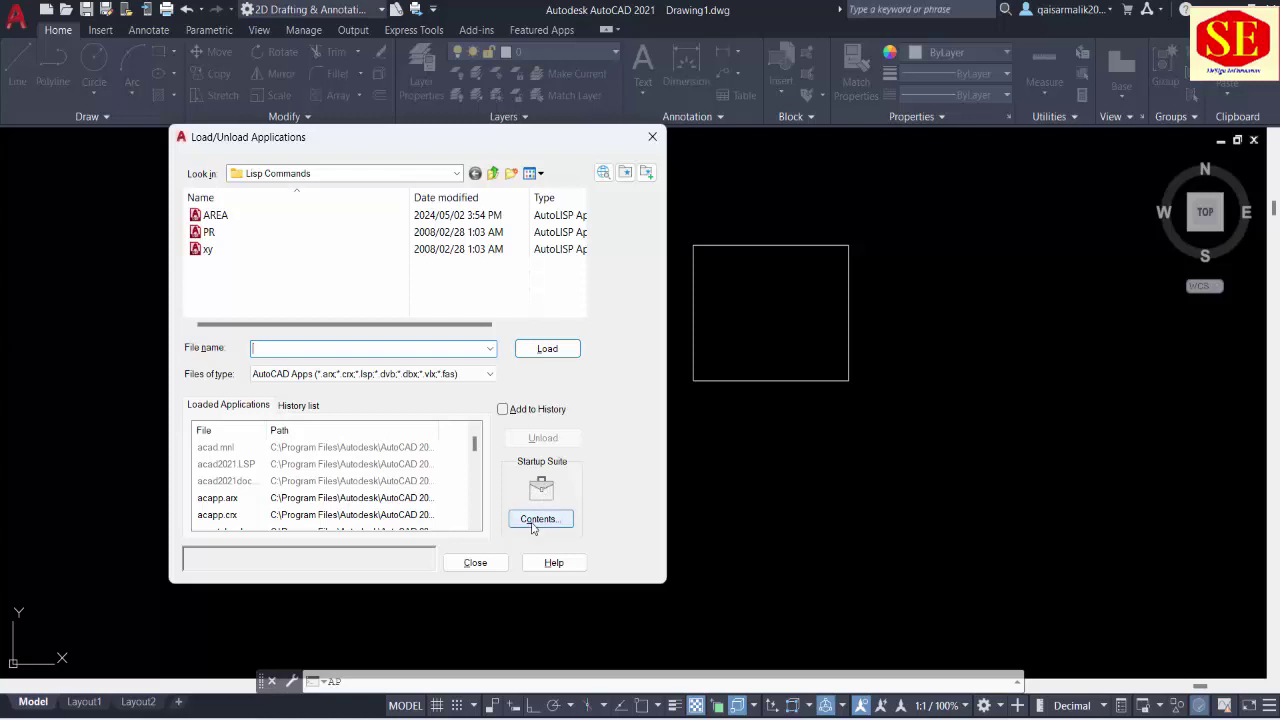
Open the Startup Suite's Add dialog and browse to Desktop > Lisp Commands
left_click(536, 519)
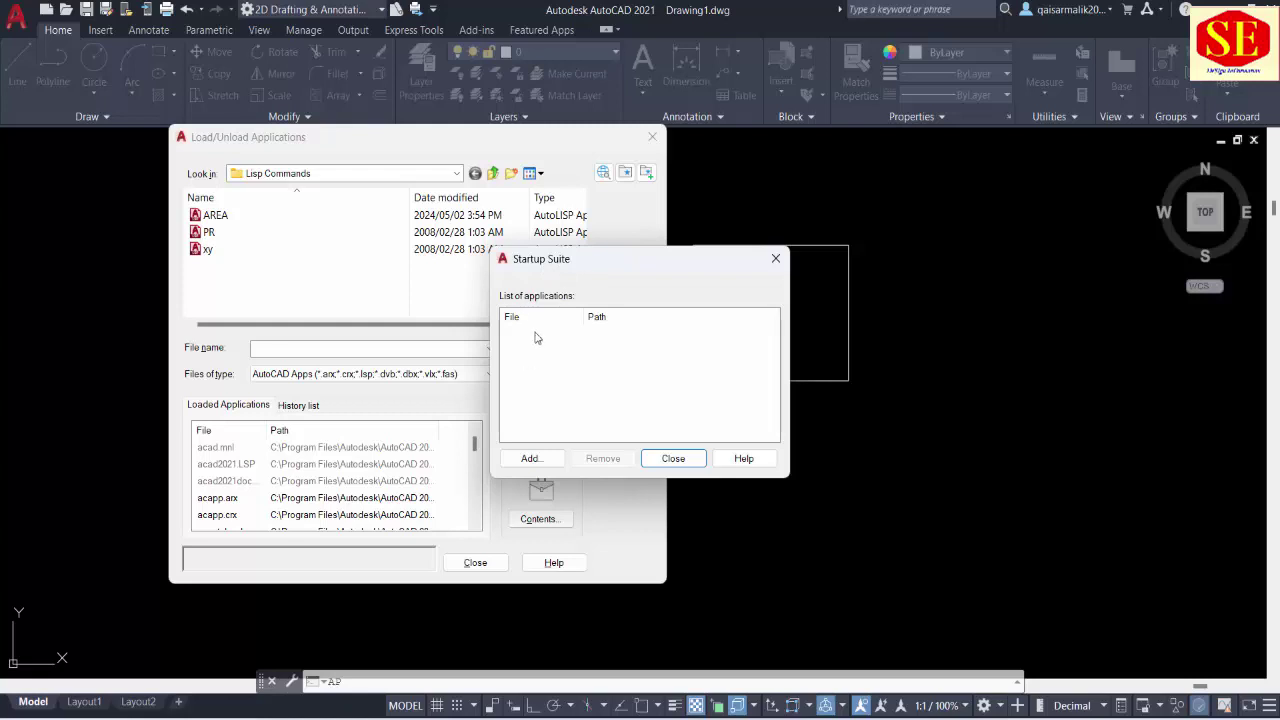
left_click(531, 459)
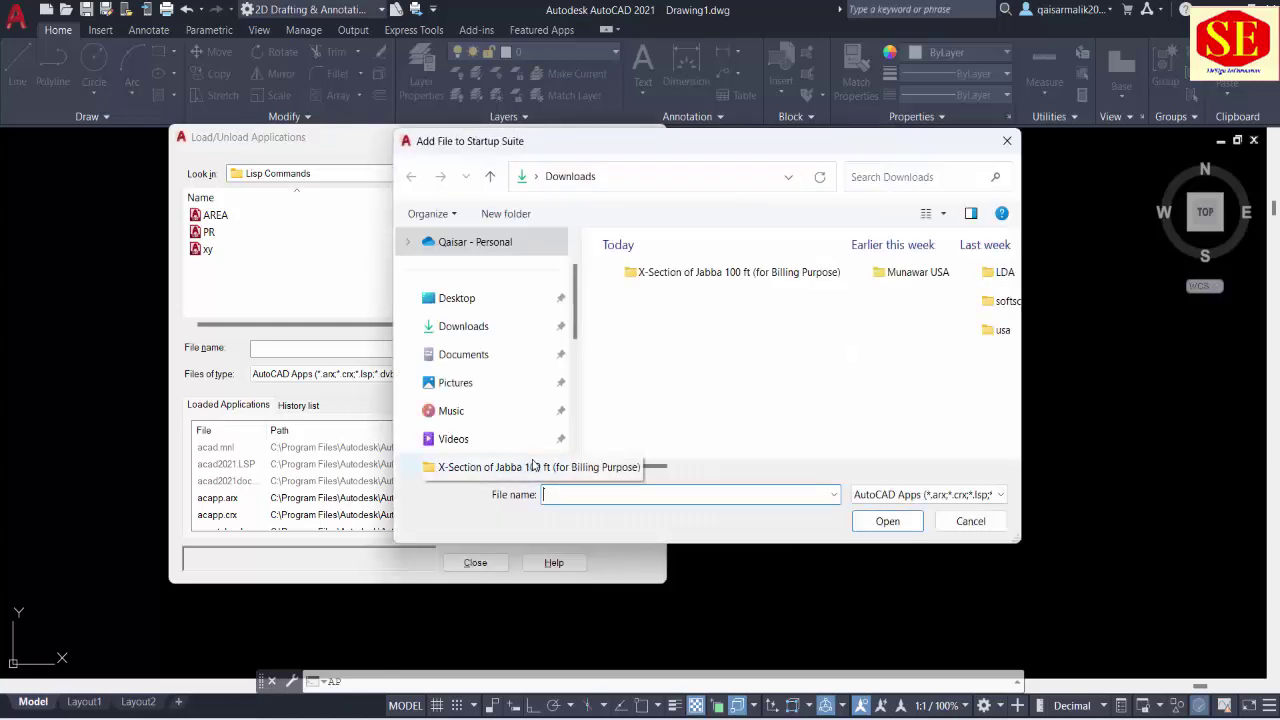
left_click(452, 297)
scroll(850, 390, "down", 3)
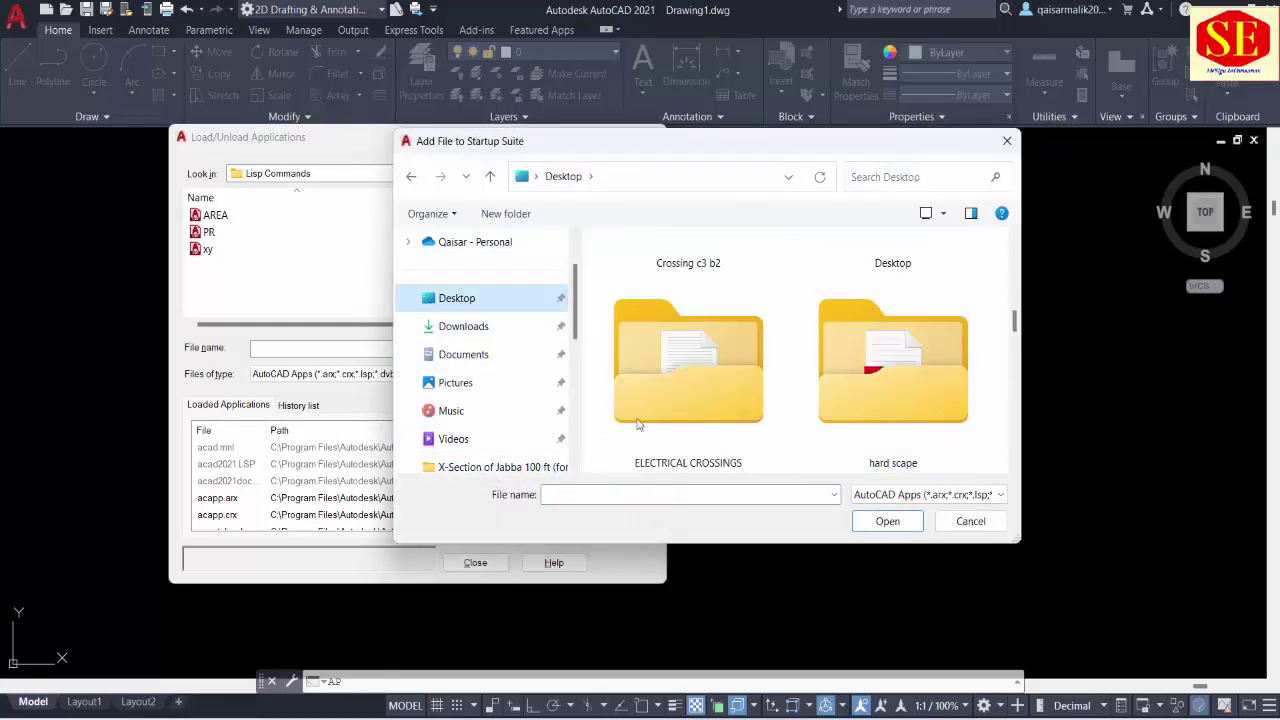
scroll(700, 380, "down", 3)
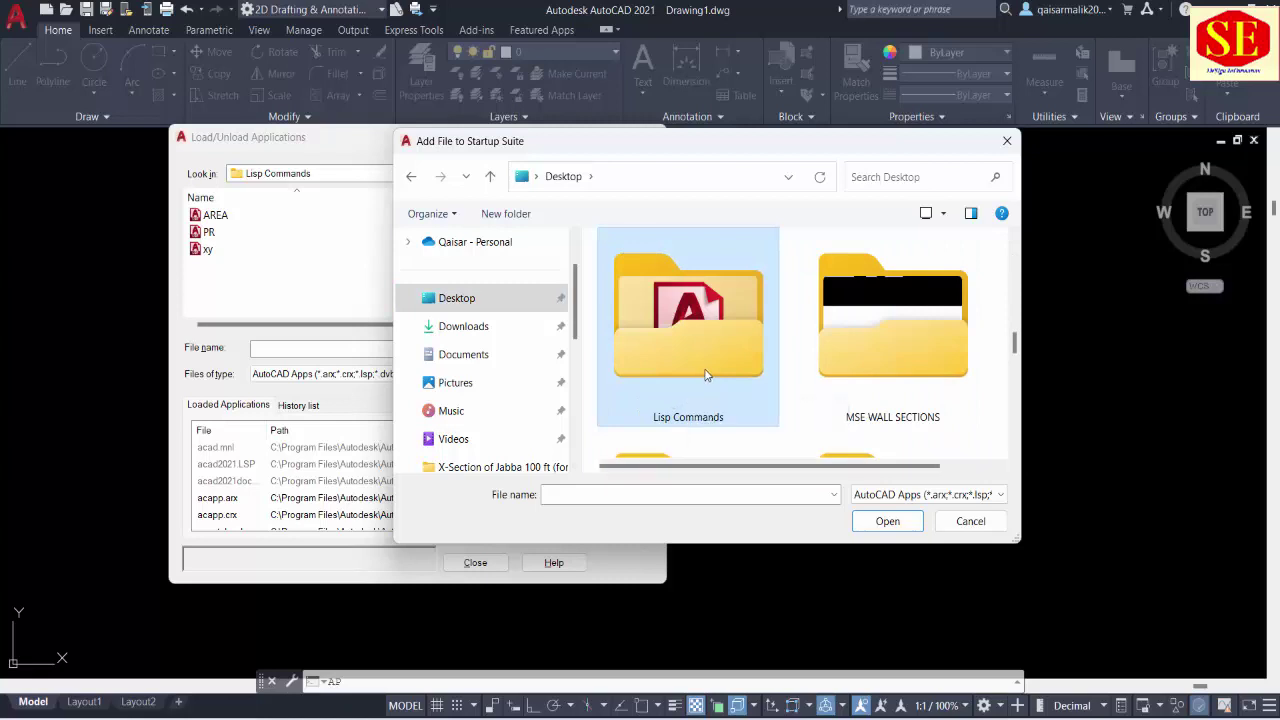
double_click(706, 375)
Select AREA.lsp, PR.LSP and xy.lsp, add them, and close both dialogs
left_click(630, 270)
left_click(631, 300, "ctrl")
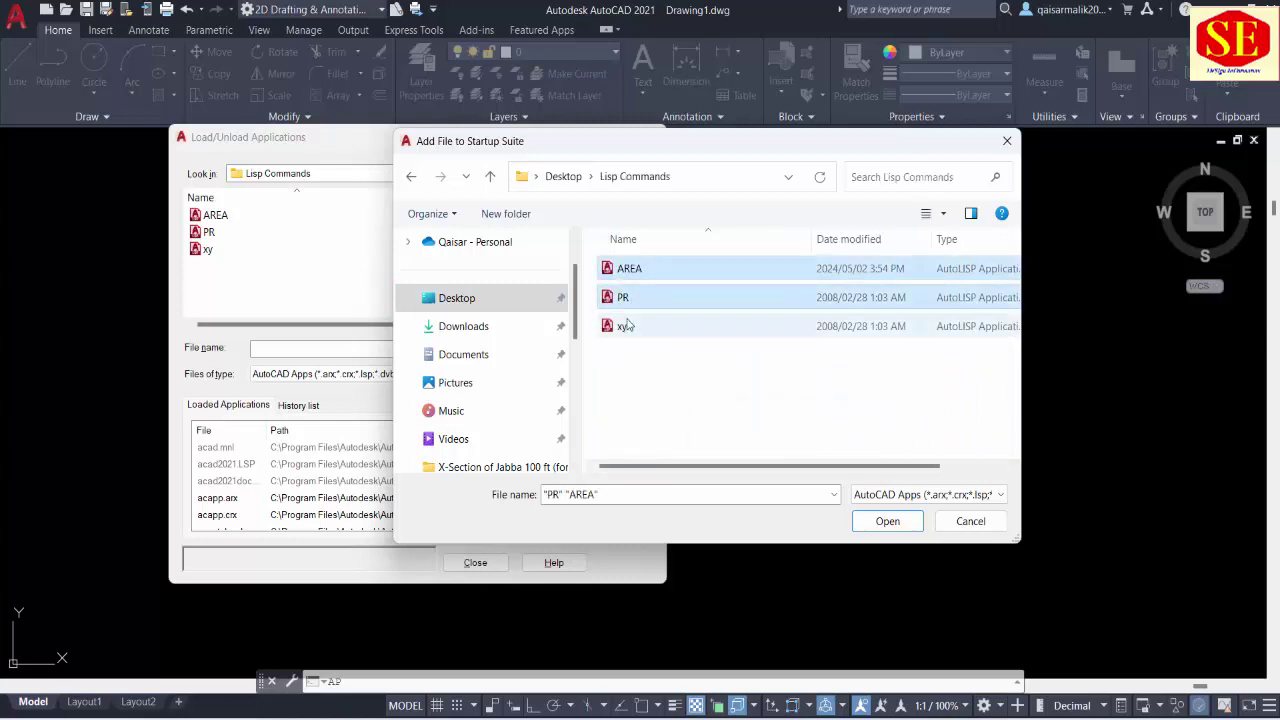
left_click(625, 326, "ctrl")
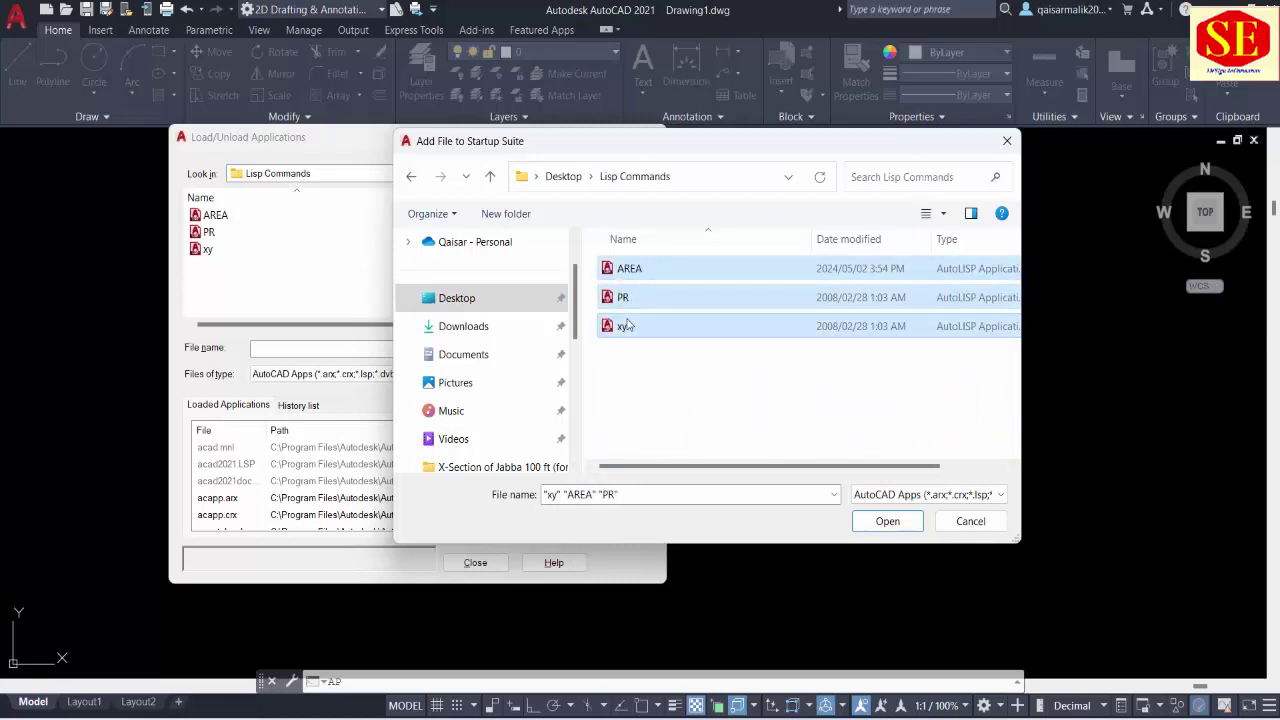
left_click(889, 523)
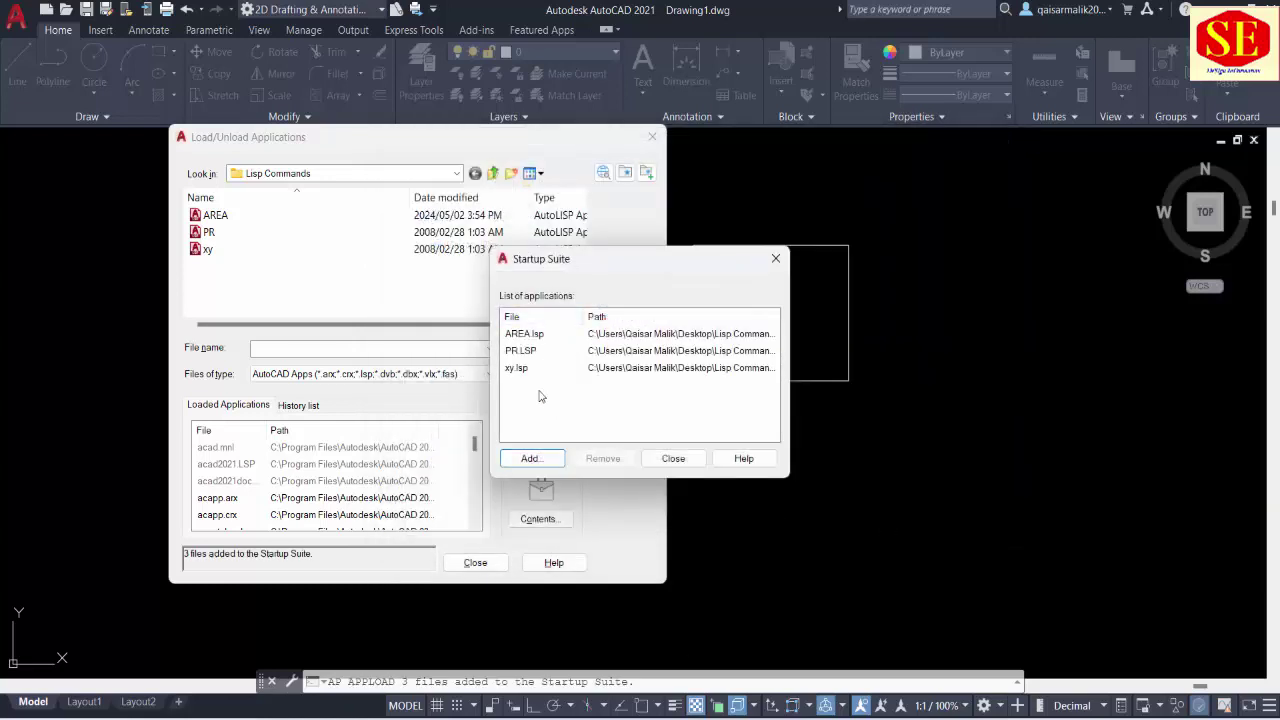
left_click(660, 459)
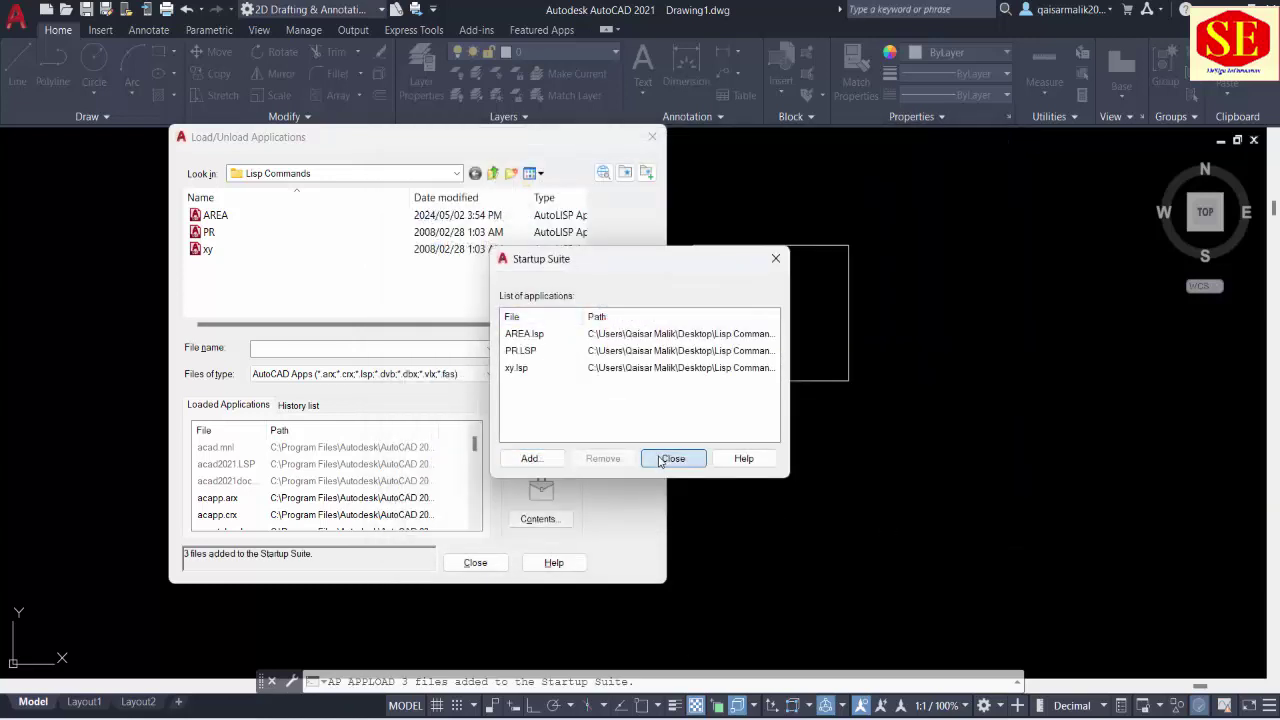
left_click(475, 562)
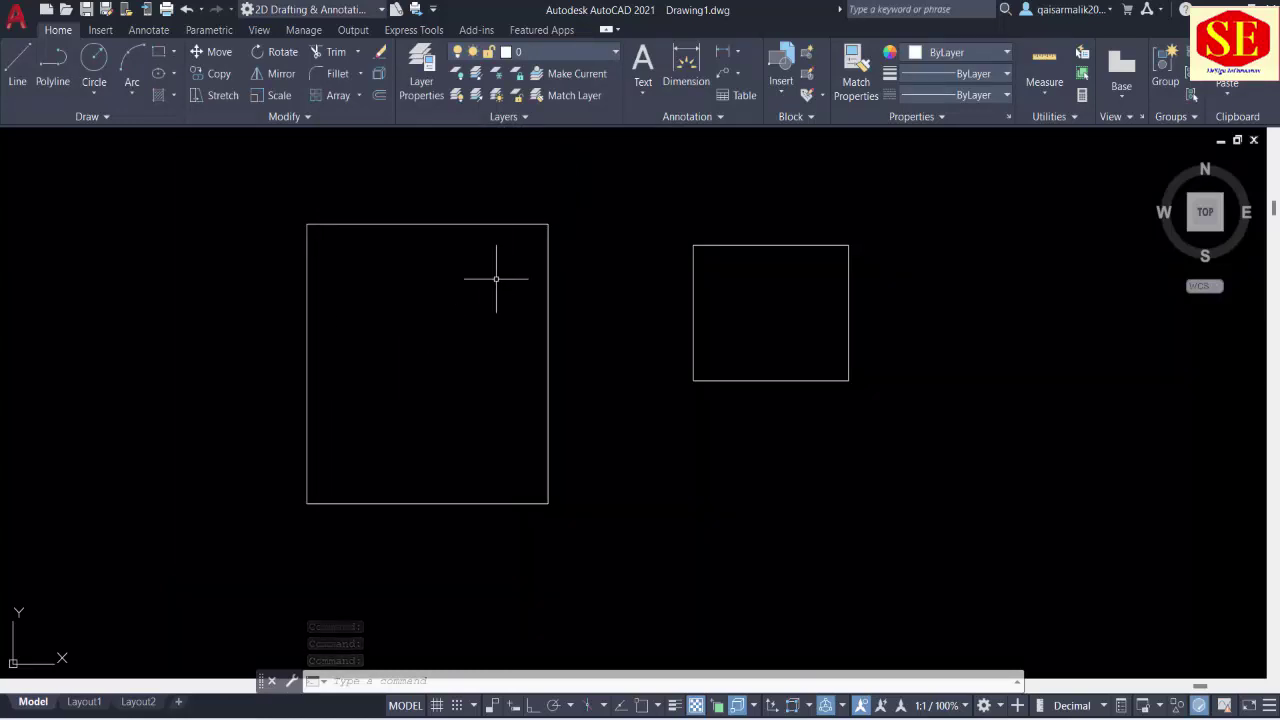
Test QA, then quit AutoCAD discarding changes to Drawing1.dwg
type("qa")
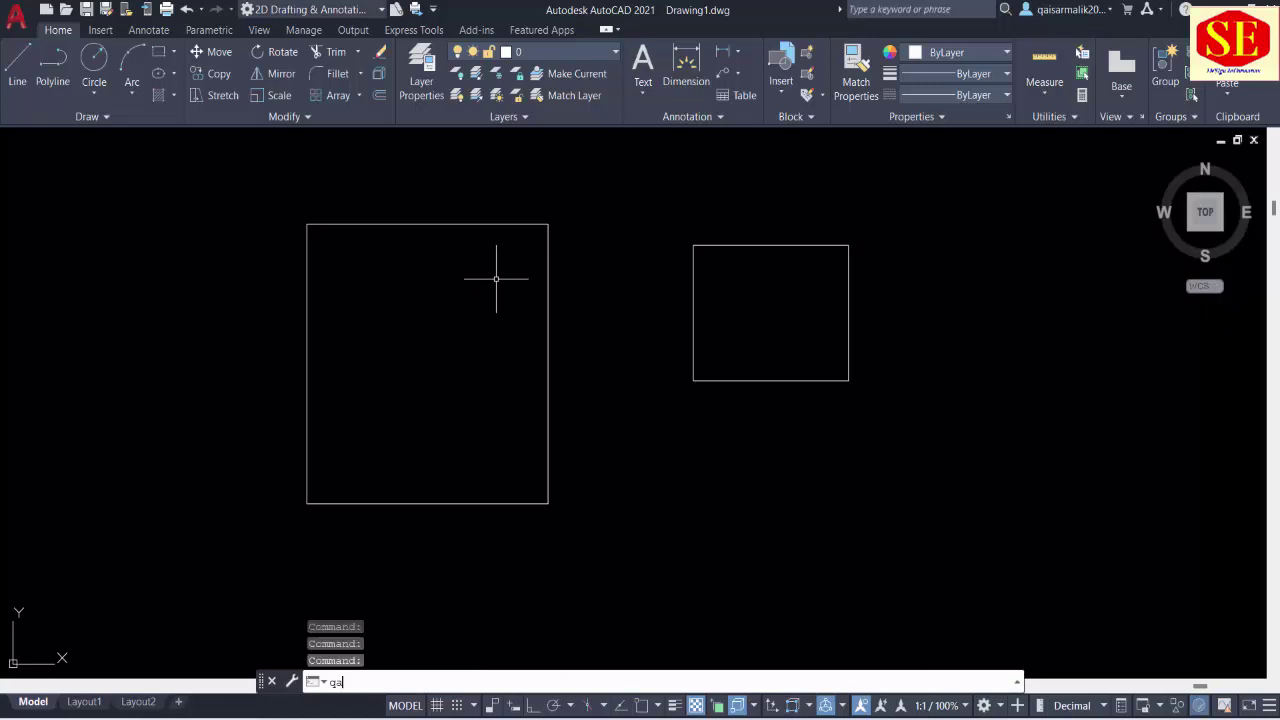
key("Return")
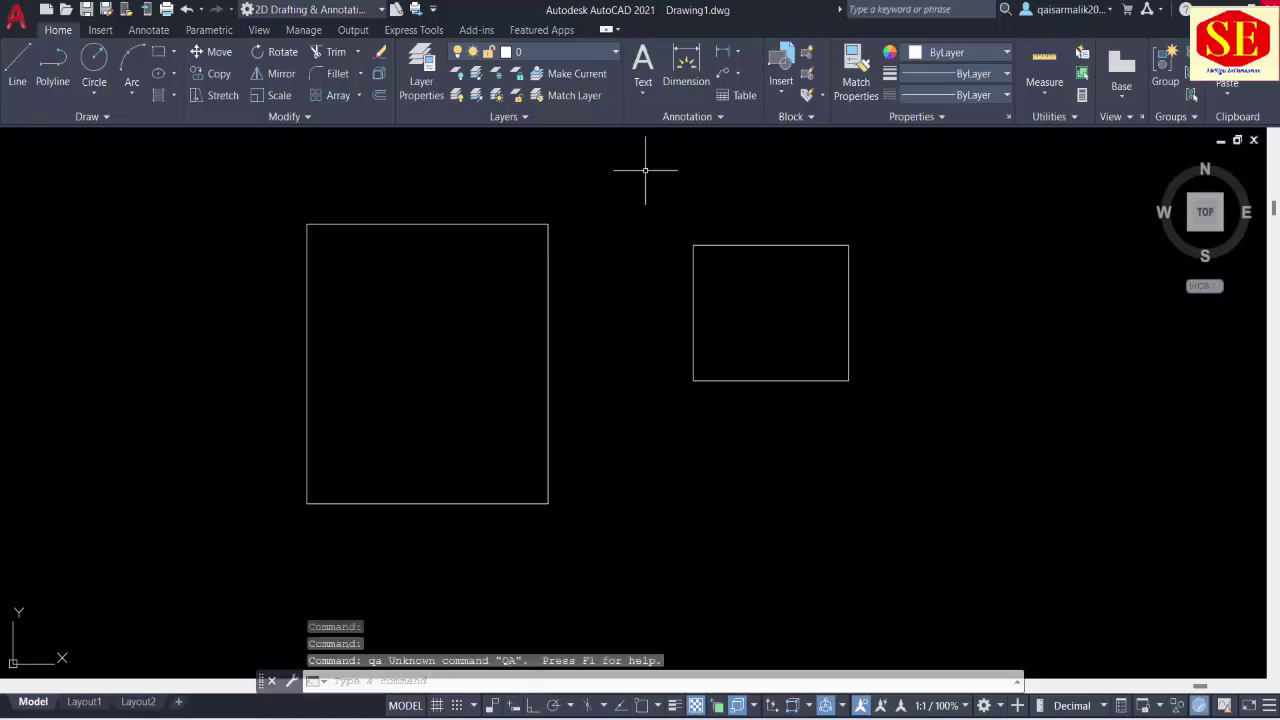
left_click(1268, 8)
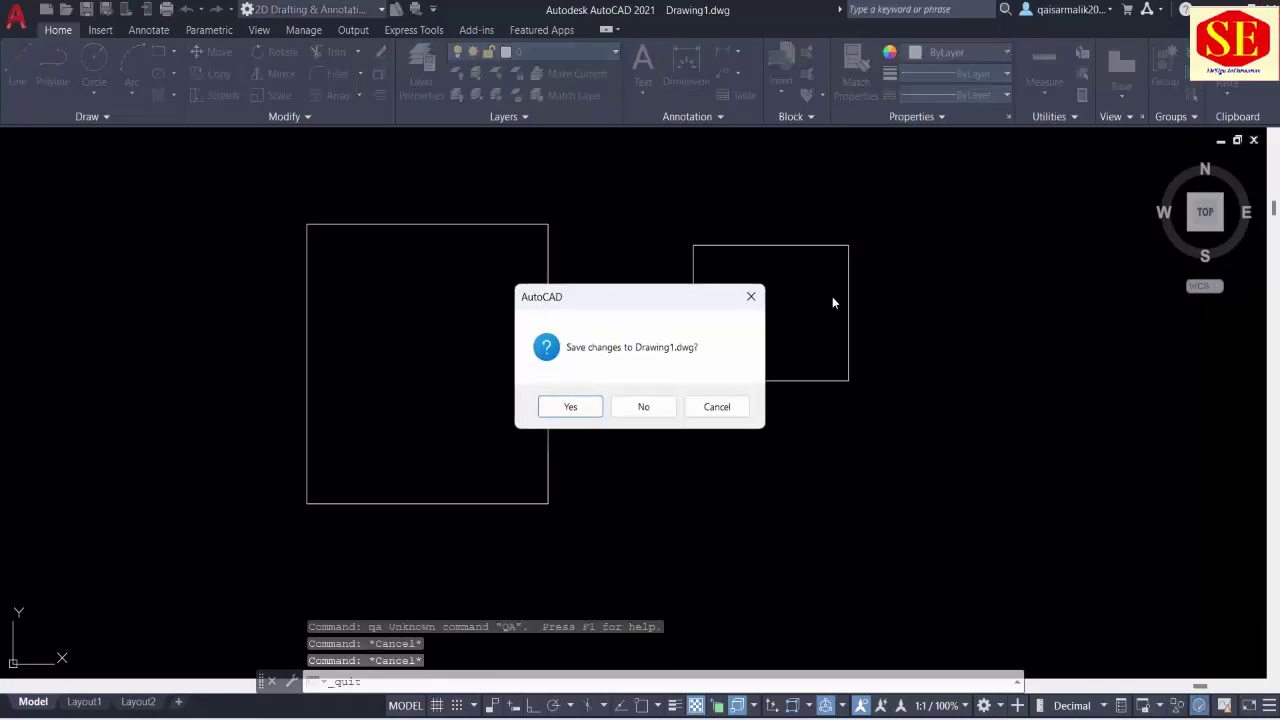
left_click(627, 412)
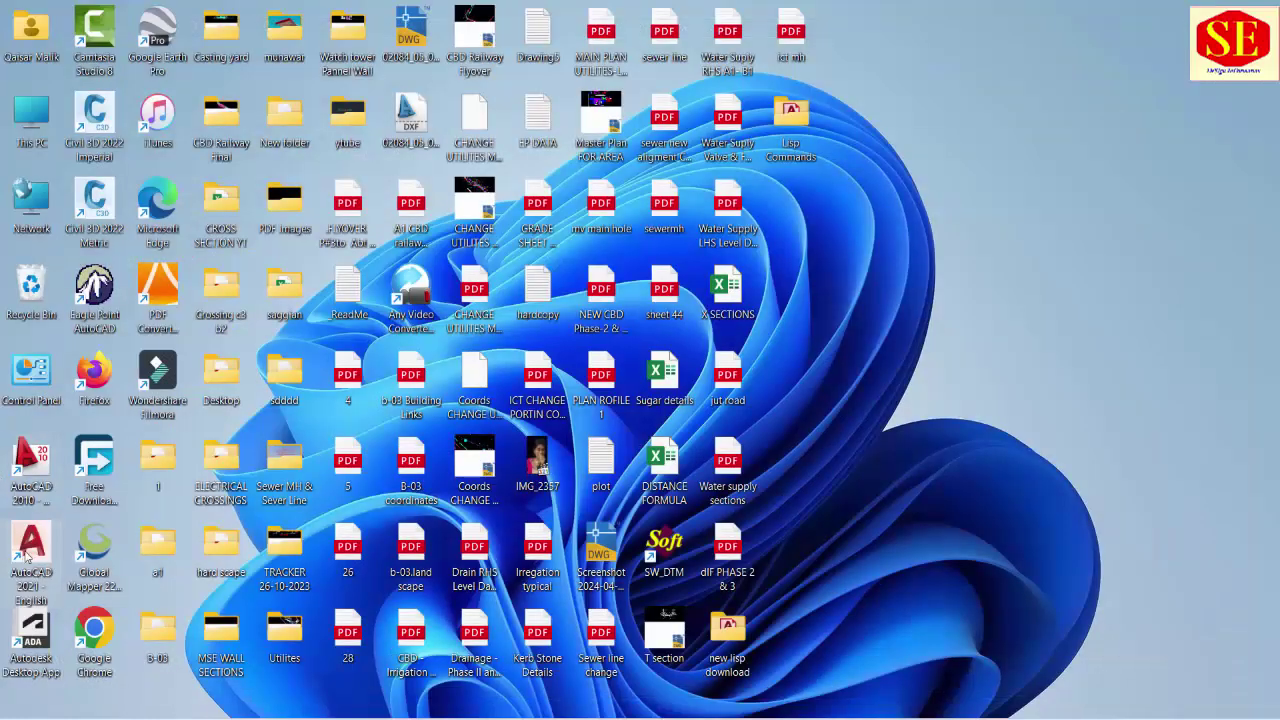
Relaunch AutoCAD, loading pr.lsp once and always loading xy.lsp
double_click(27, 553)
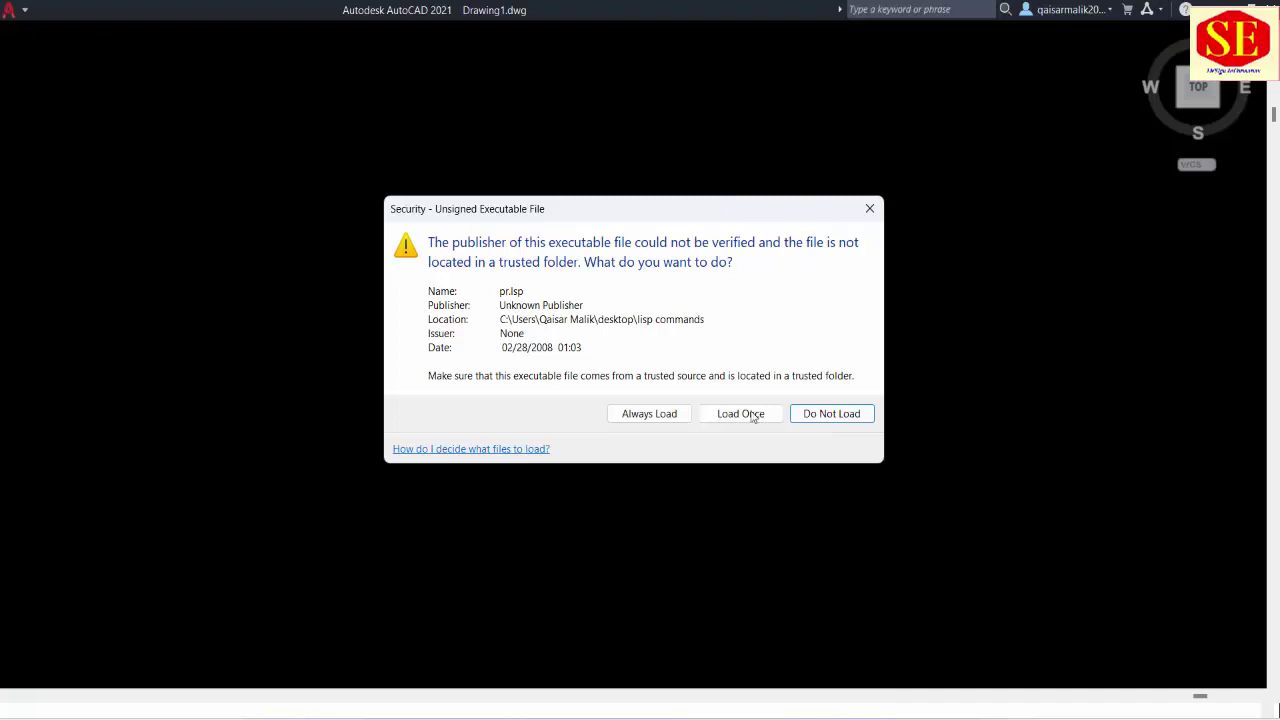
left_click(651, 420)
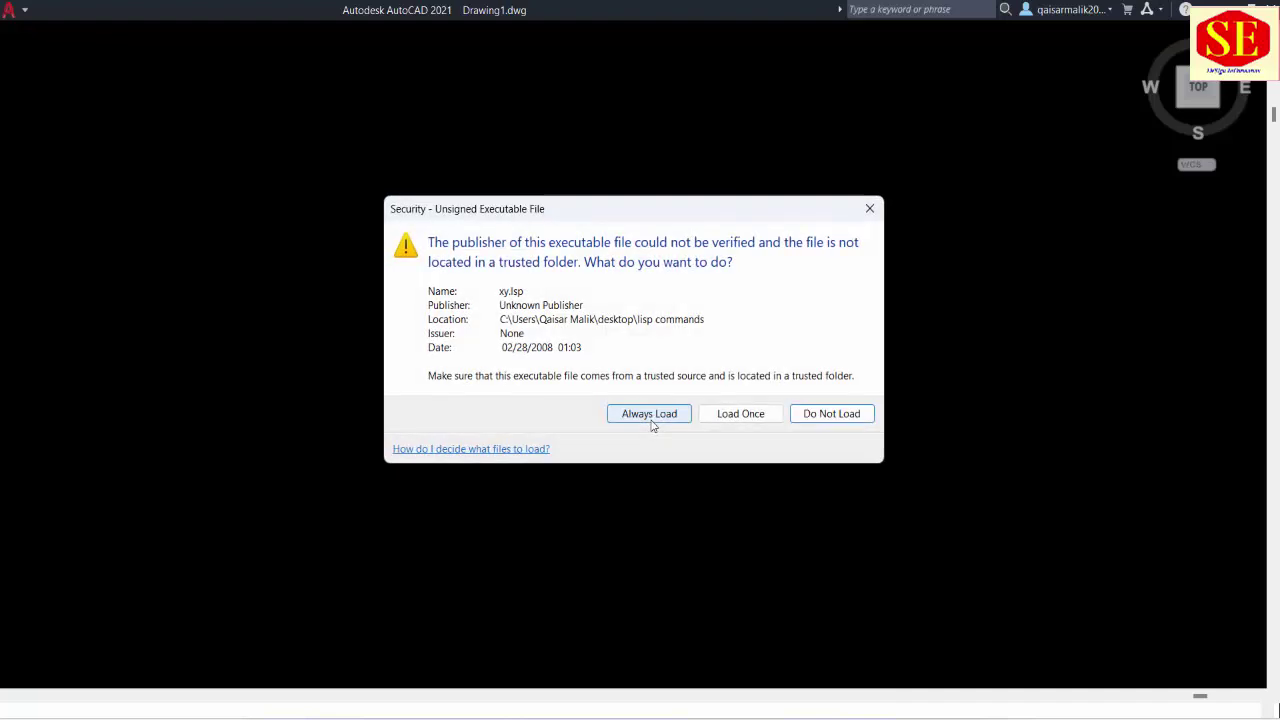
left_click(651, 420)
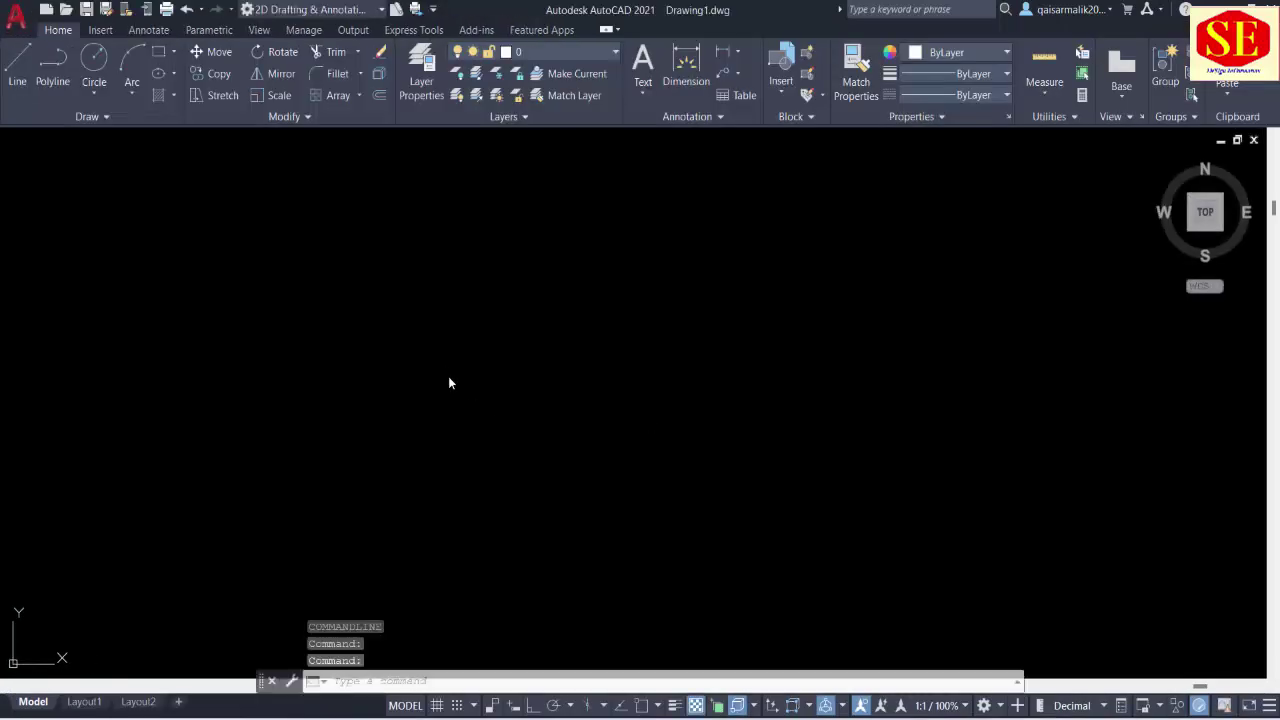
Draw a rectangle with REC
left_click(445, 356)
left_click(503, 319)
type("rec")
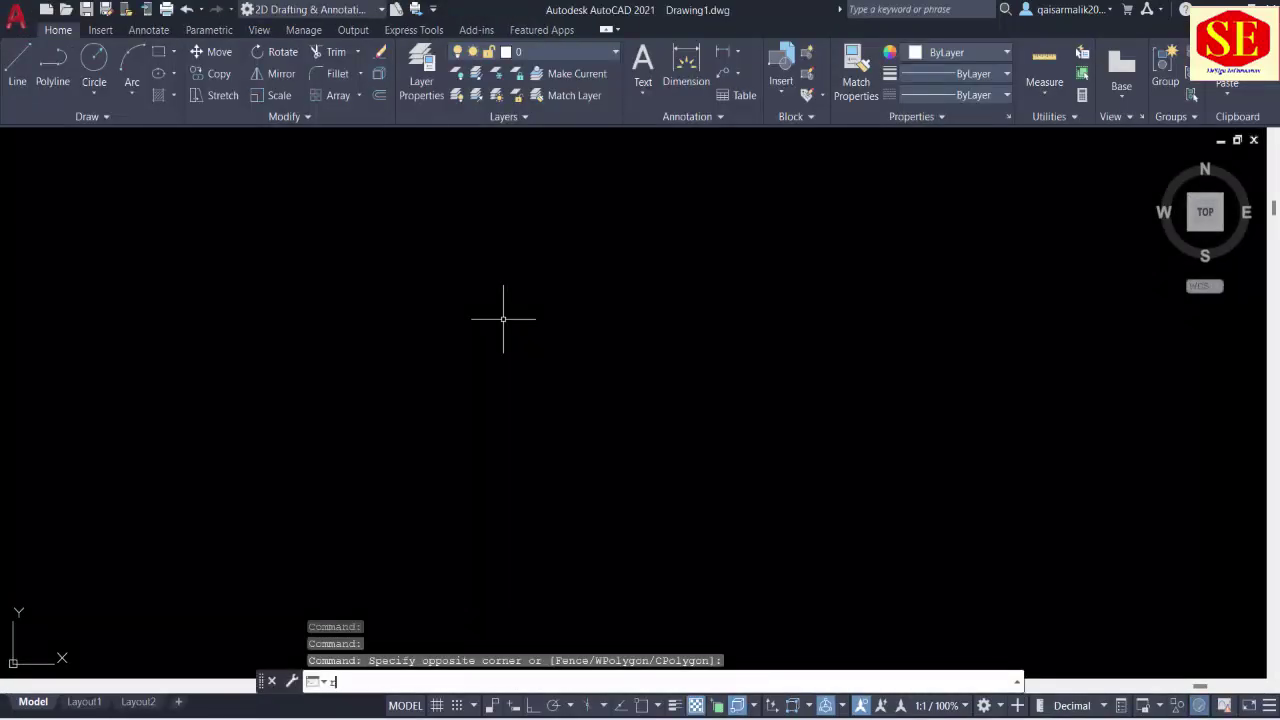
key("Return")
left_click(235, 237)
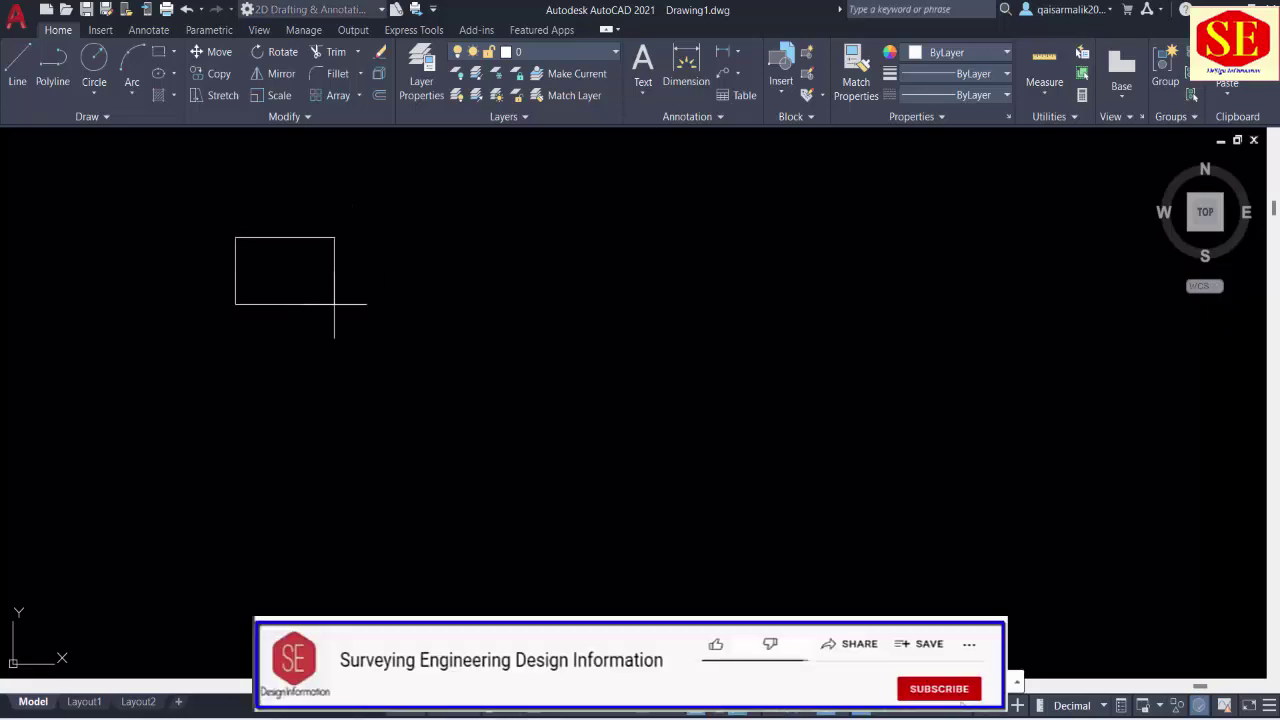
left_click(442, 416)
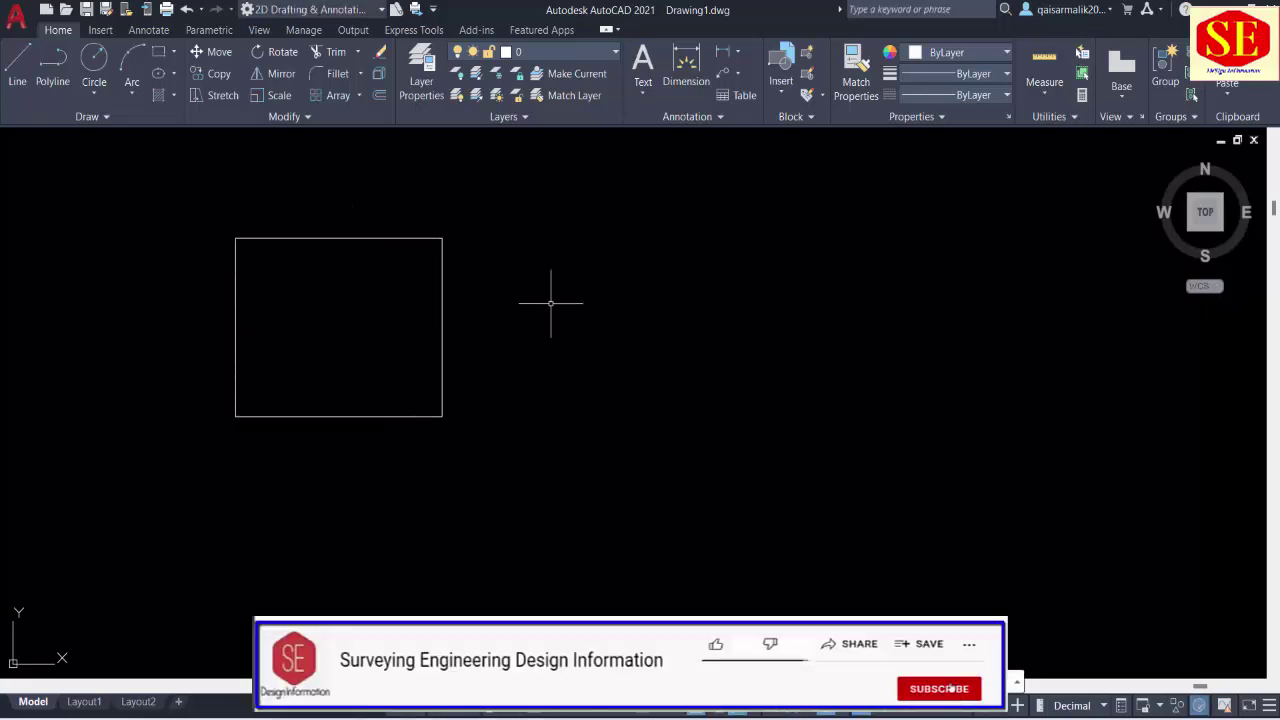
Draw a nine-vertex irregular outline right of the rectangle and close it with C
left_click(545, 233)
left_click(573, 326)
left_click(690, 317)
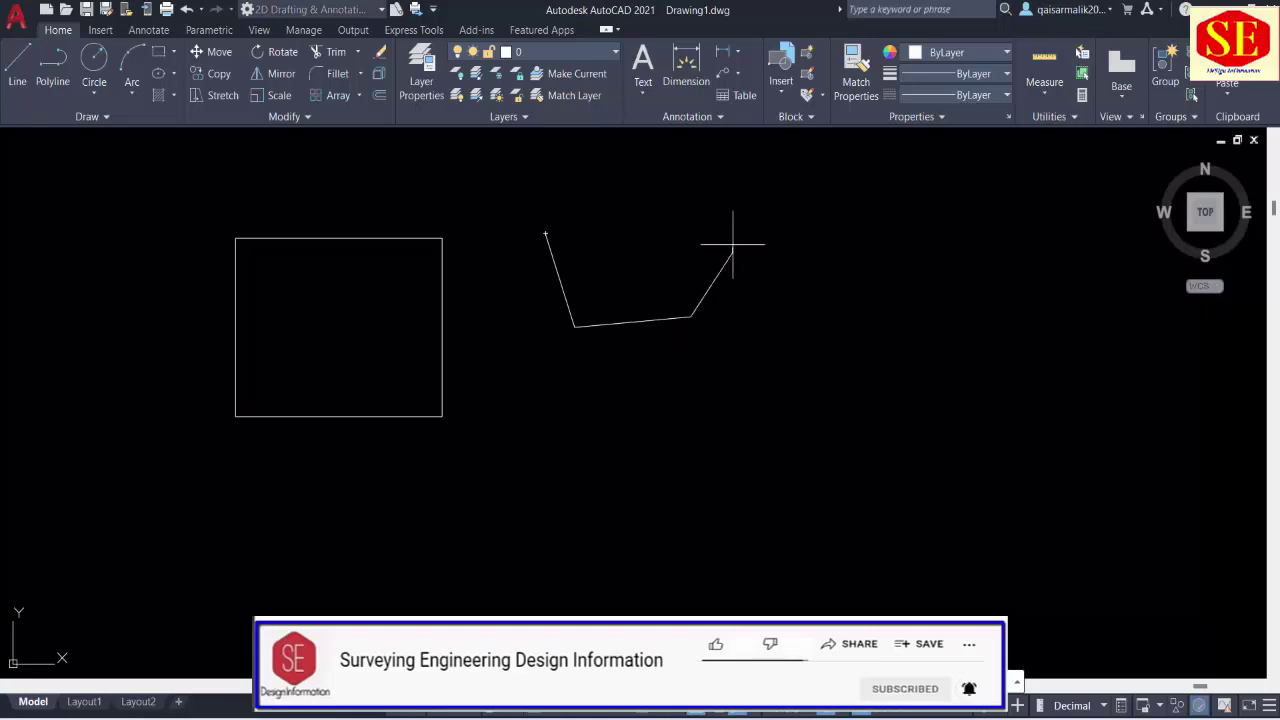
left_click(751, 219)
left_click(884, 259)
left_click(888, 347)
left_click(926, 188)
left_click(843, 170)
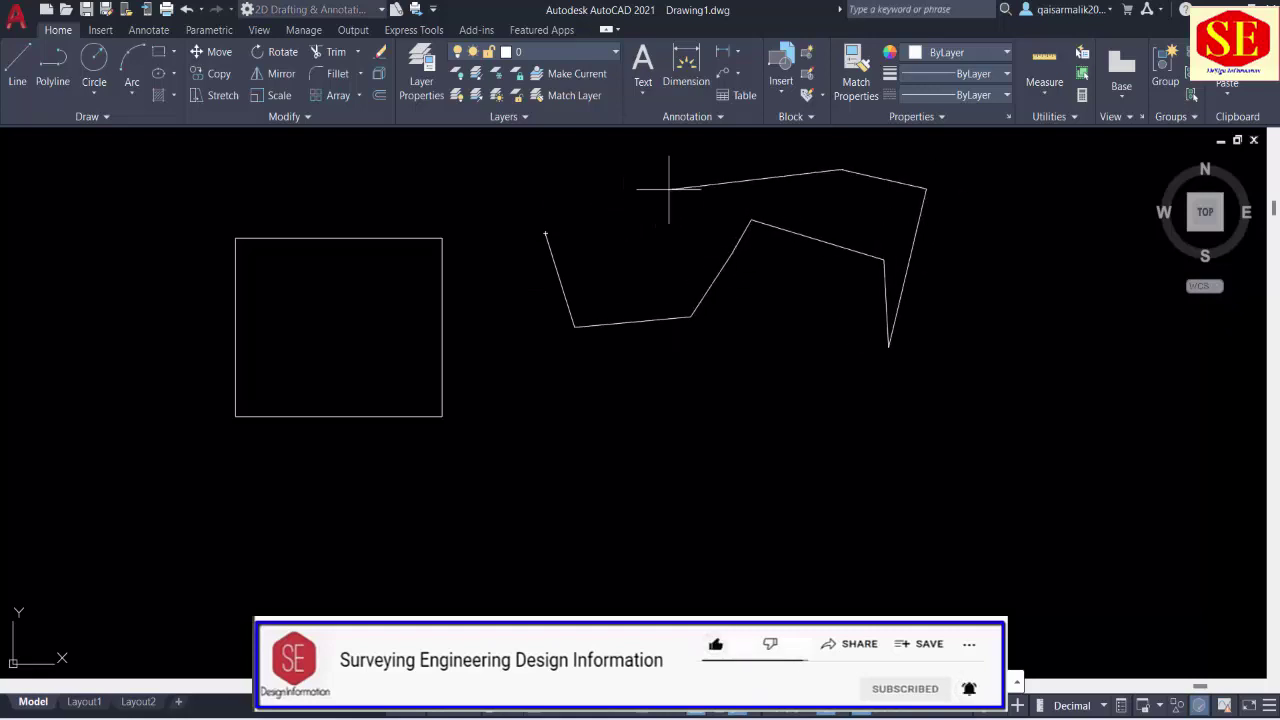
left_click(694, 177)
type("c")
key("Return")
Run QA to place labelled copies of the rectangle (32.416) and outline (29.853)
type("q")
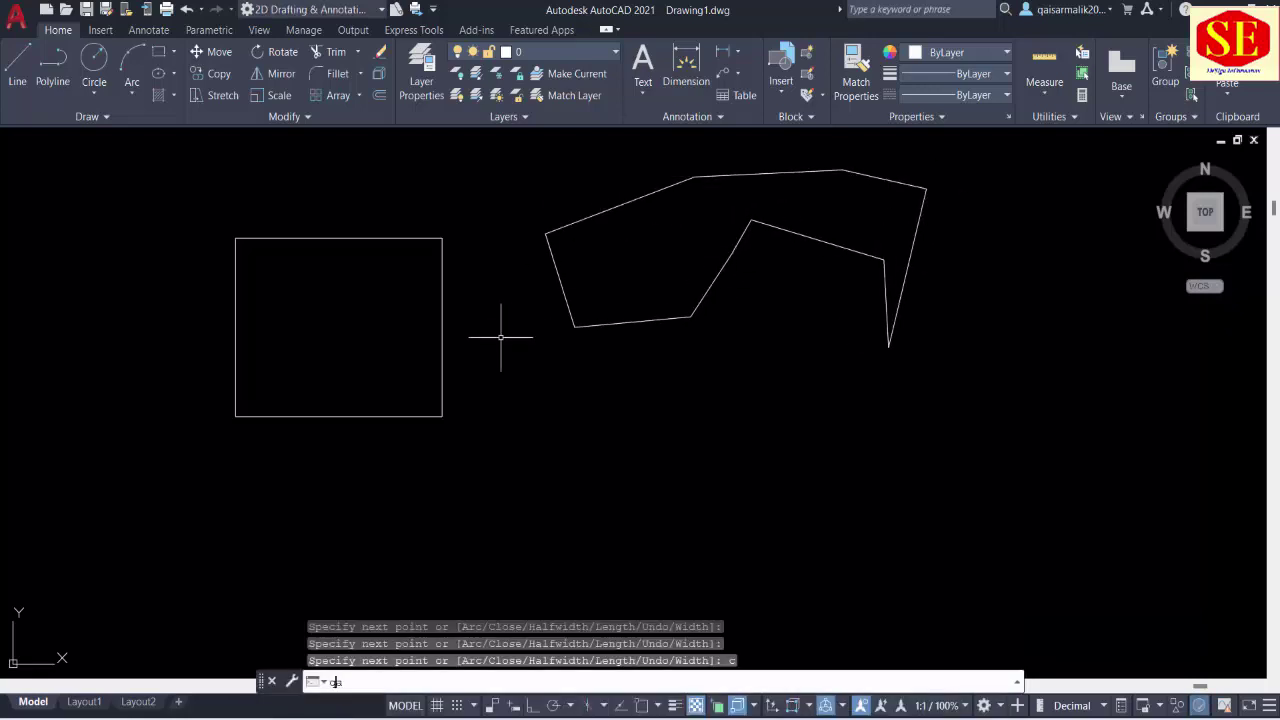
type("a")
key("Return")
left_click(309, 324)
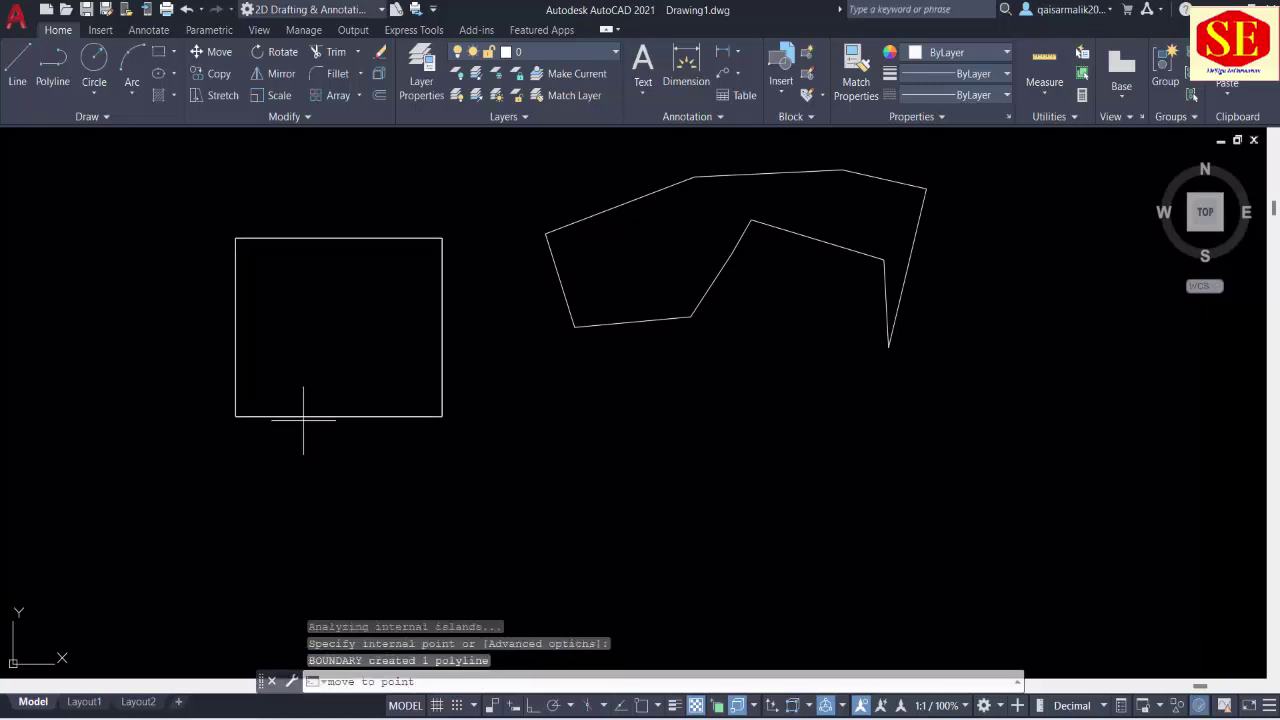
left_click(222, 525)
key("Return")
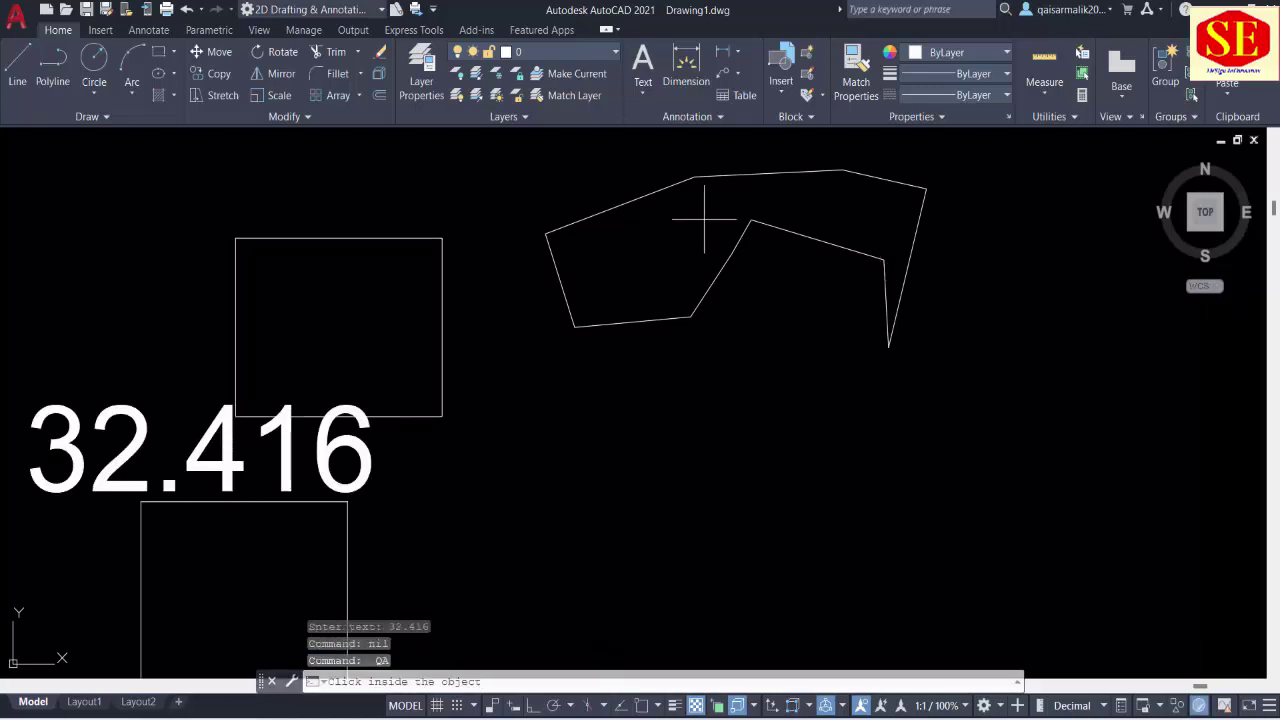
left_click(700, 214)
left_click(920, 382)
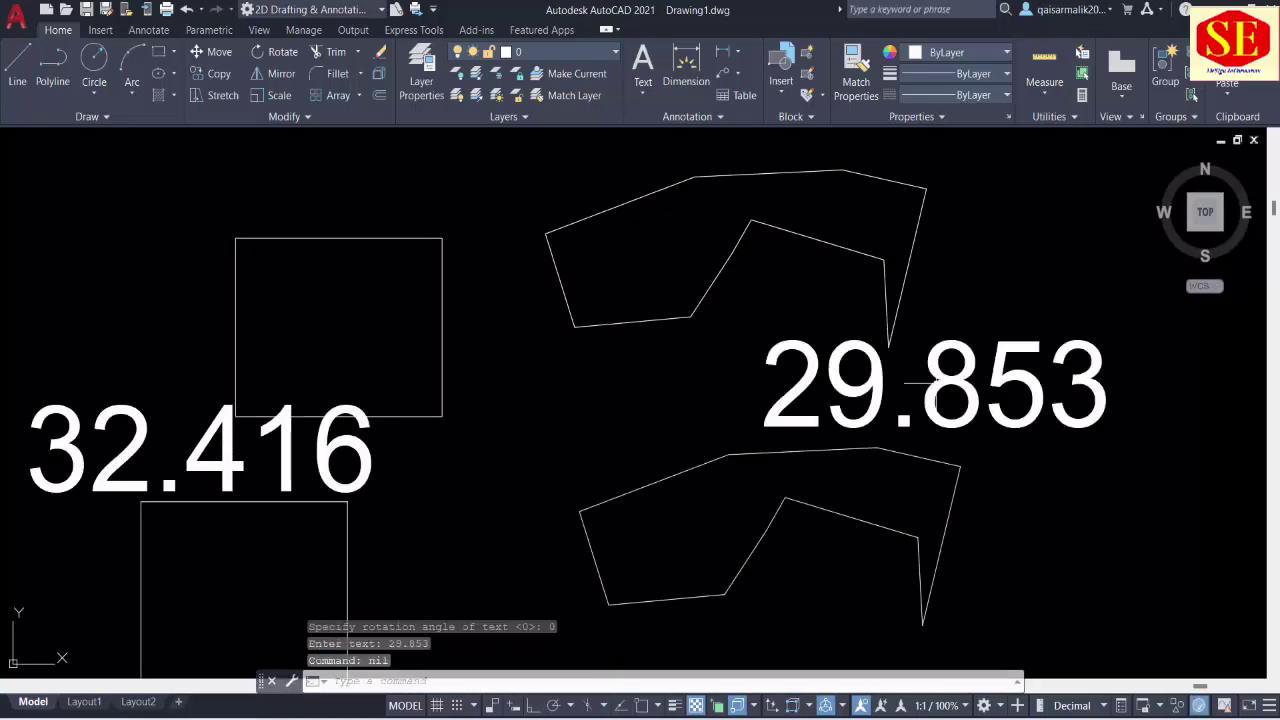
scroll(671, 386, "down", 5)
middle_click_drag(663, 417, 640, 286)
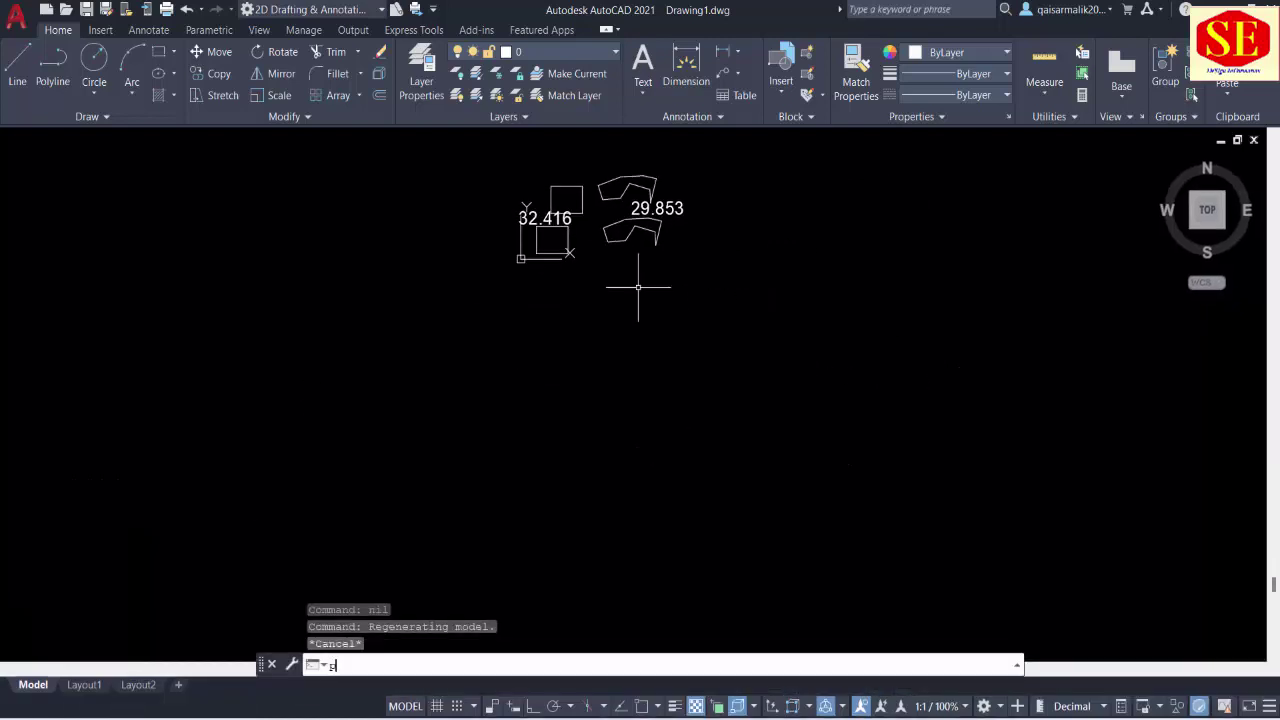
Draw an open seven-point polyline running left to right
type("l")
key("Return")
left_click(329, 368)
left_click(492, 418)
left_click(596, 352)
left_click(671, 369)
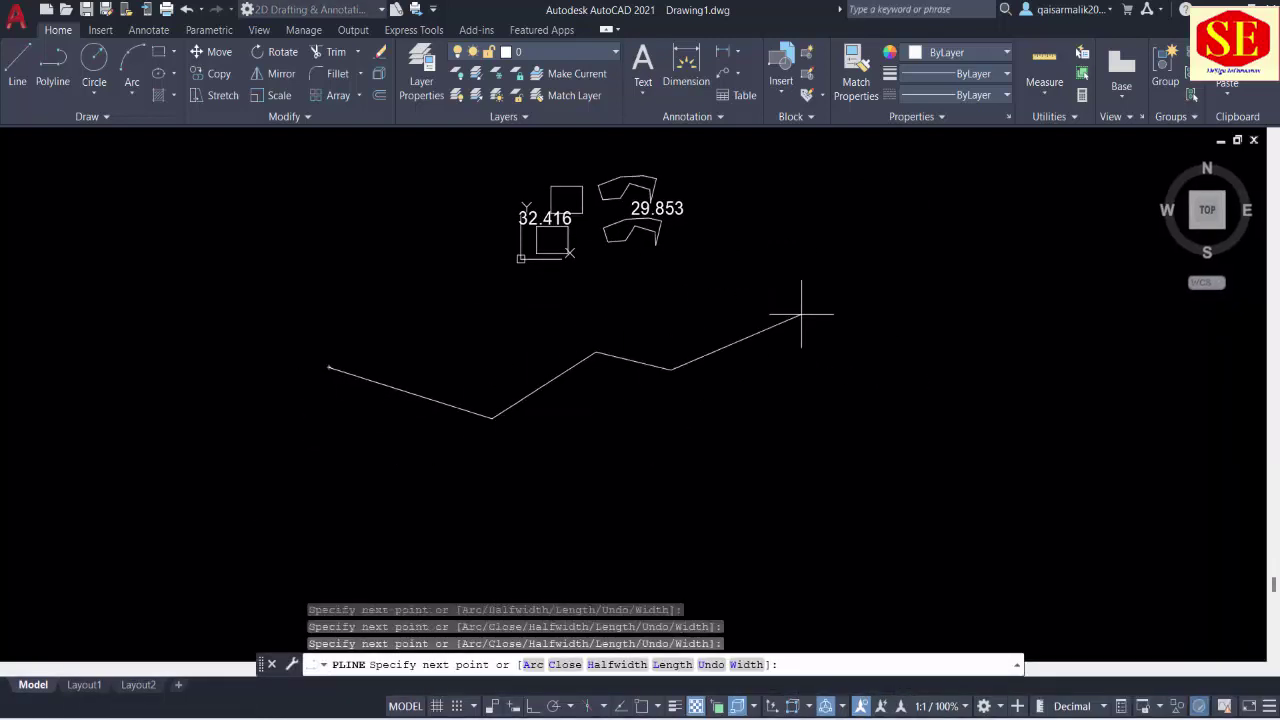
left_click(803, 309)
left_click(925, 293)
left_click(1024, 272)
key("Escape")
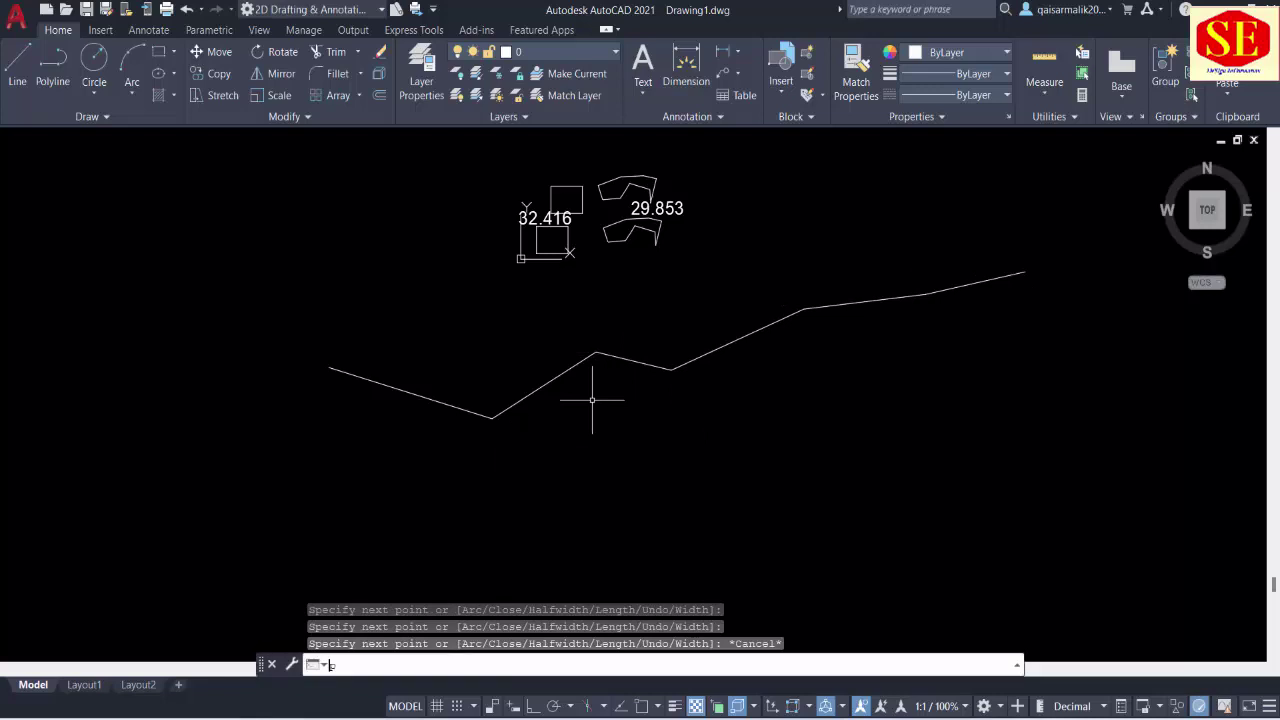
Label the polyline's X and Y values with PR, then quit without saving
type("PR")
key("Return")
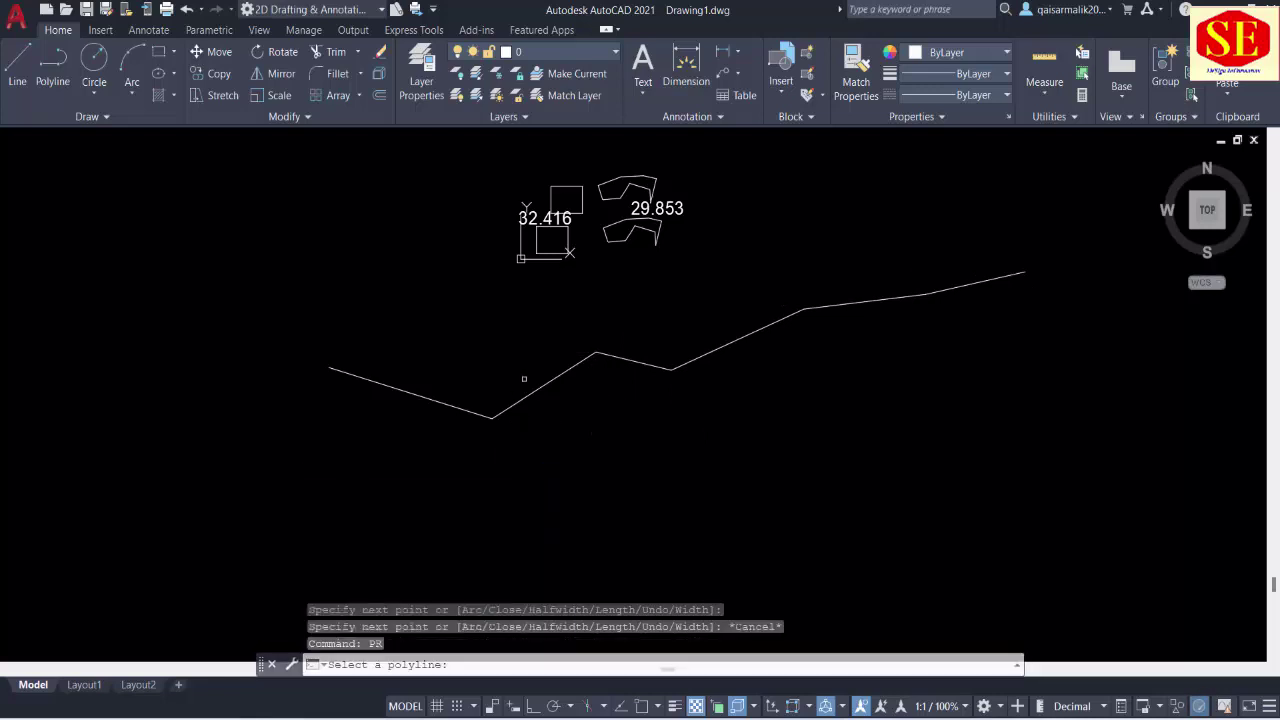
left_click(531, 385)
left_click(514, 555)
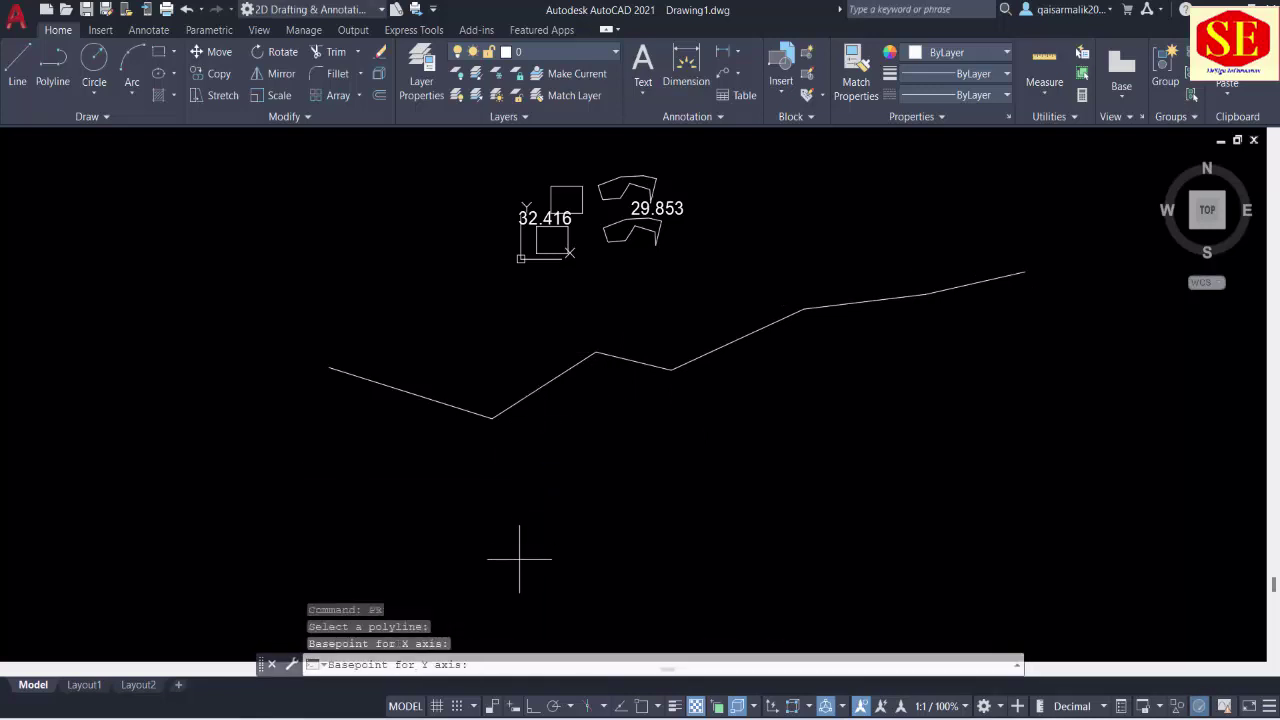
left_click(518, 504)
scroll(672, 428, "up", 5)
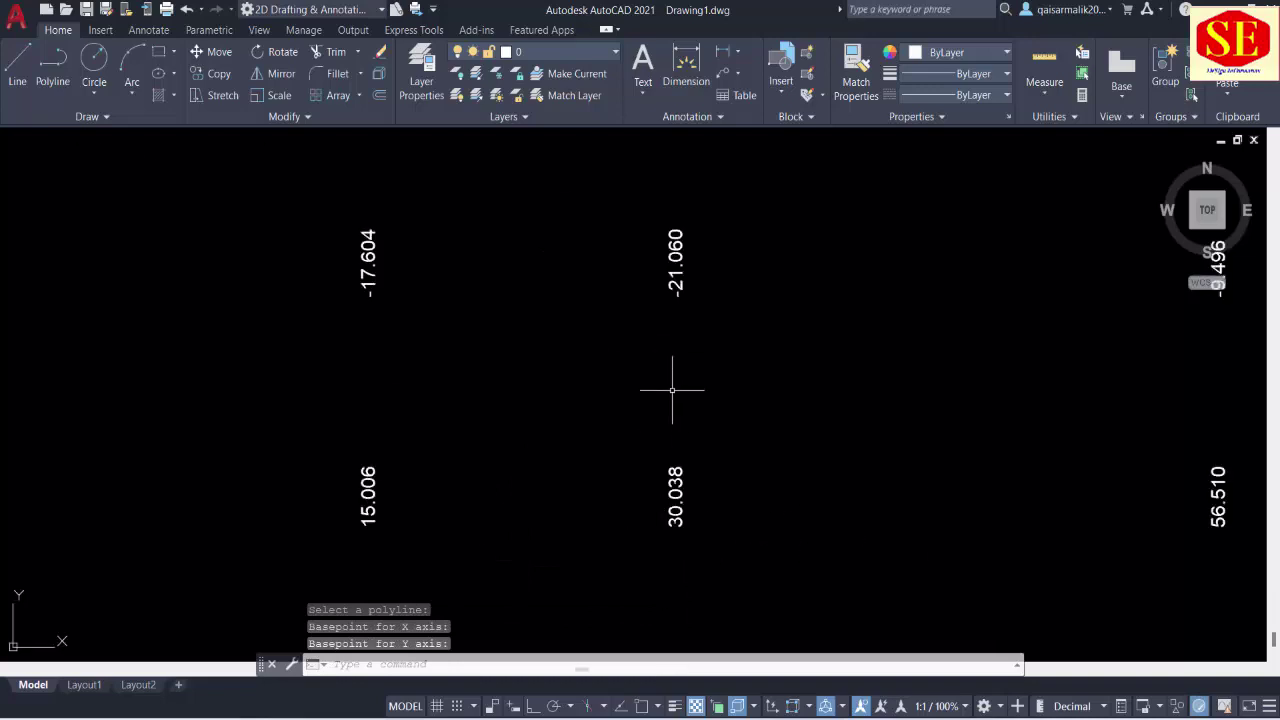
scroll(669, 398, "down", 8)
scroll(754, 321, "up", 2)
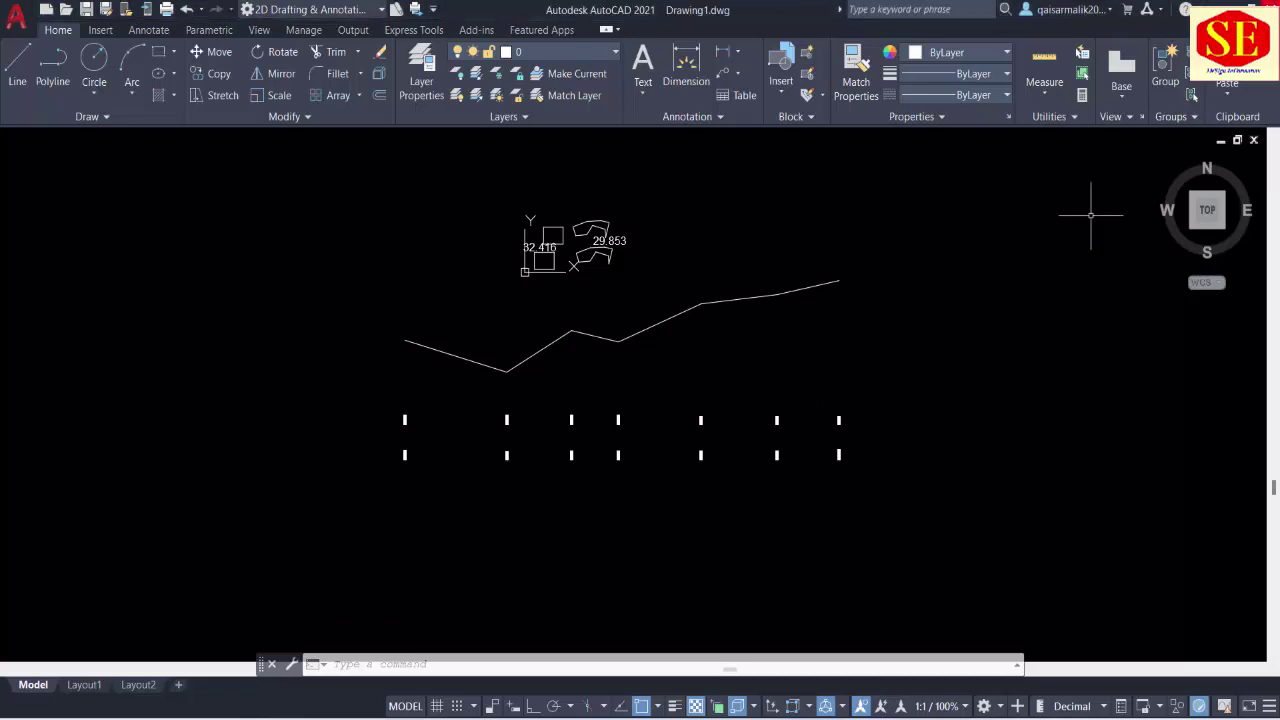
left_click(1268, 5)
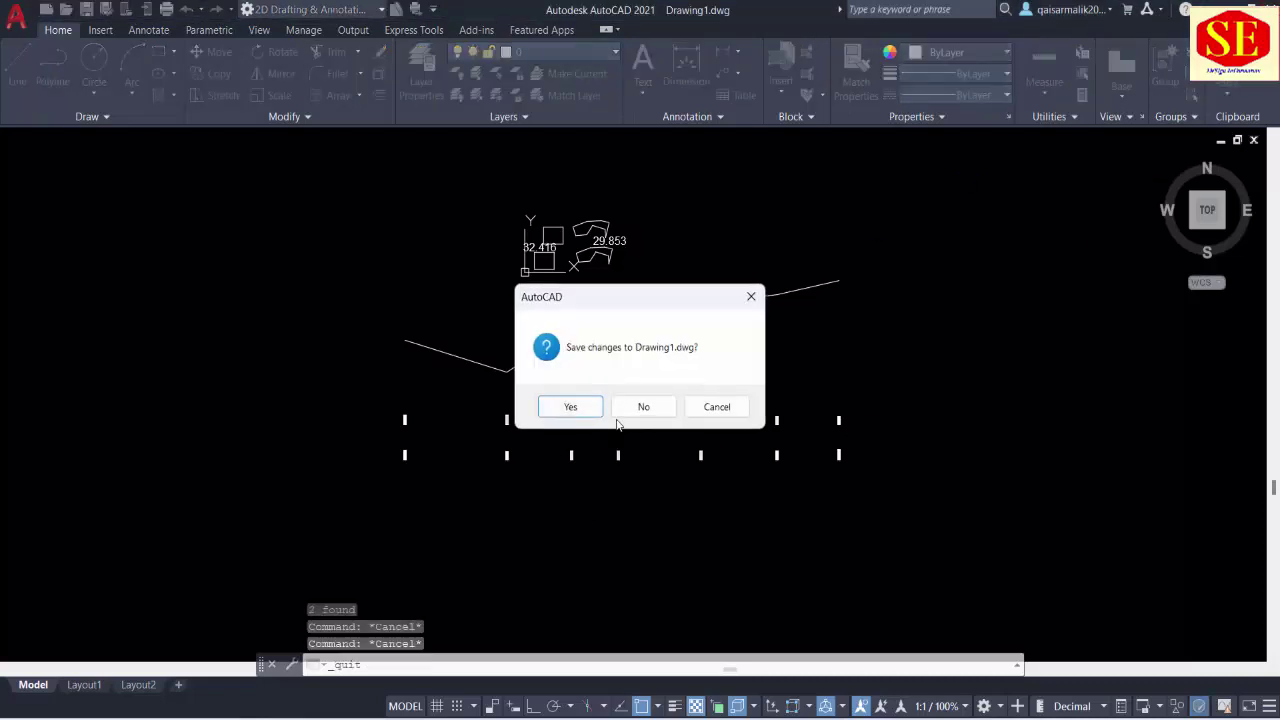
left_click(643, 407)
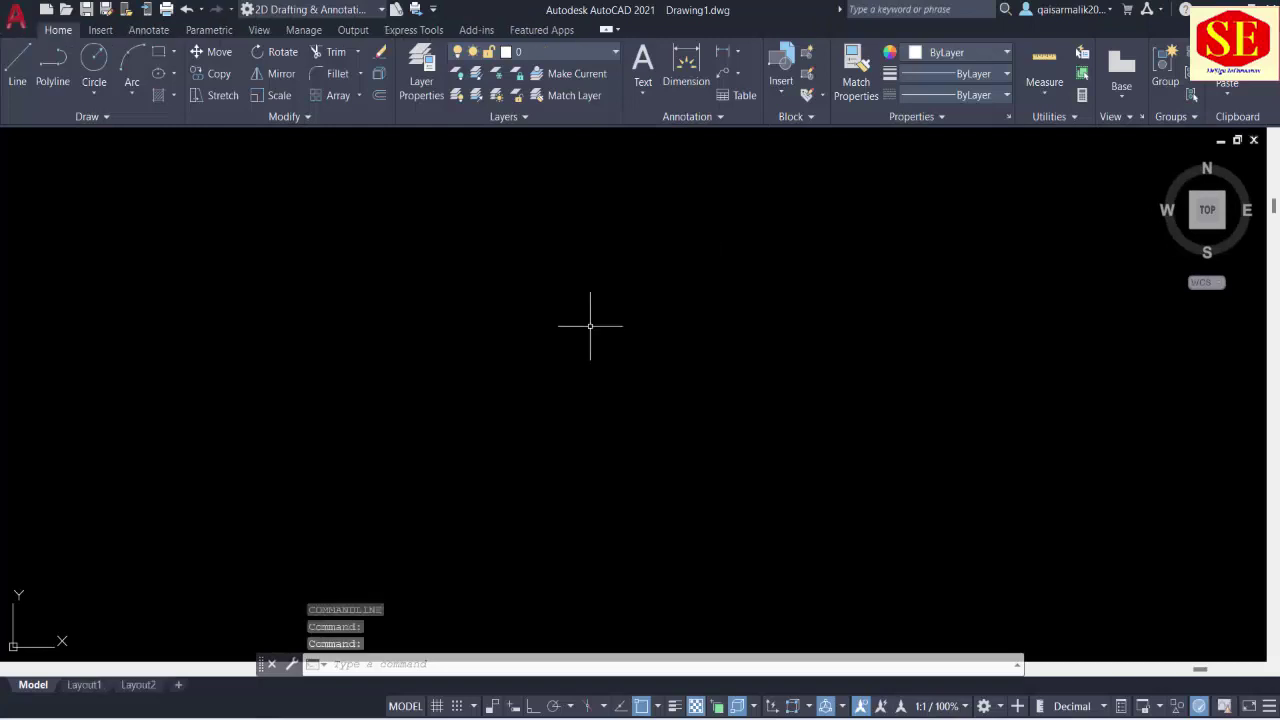
Draw a rectangle with REC by picking two opposite corners
type("rec")
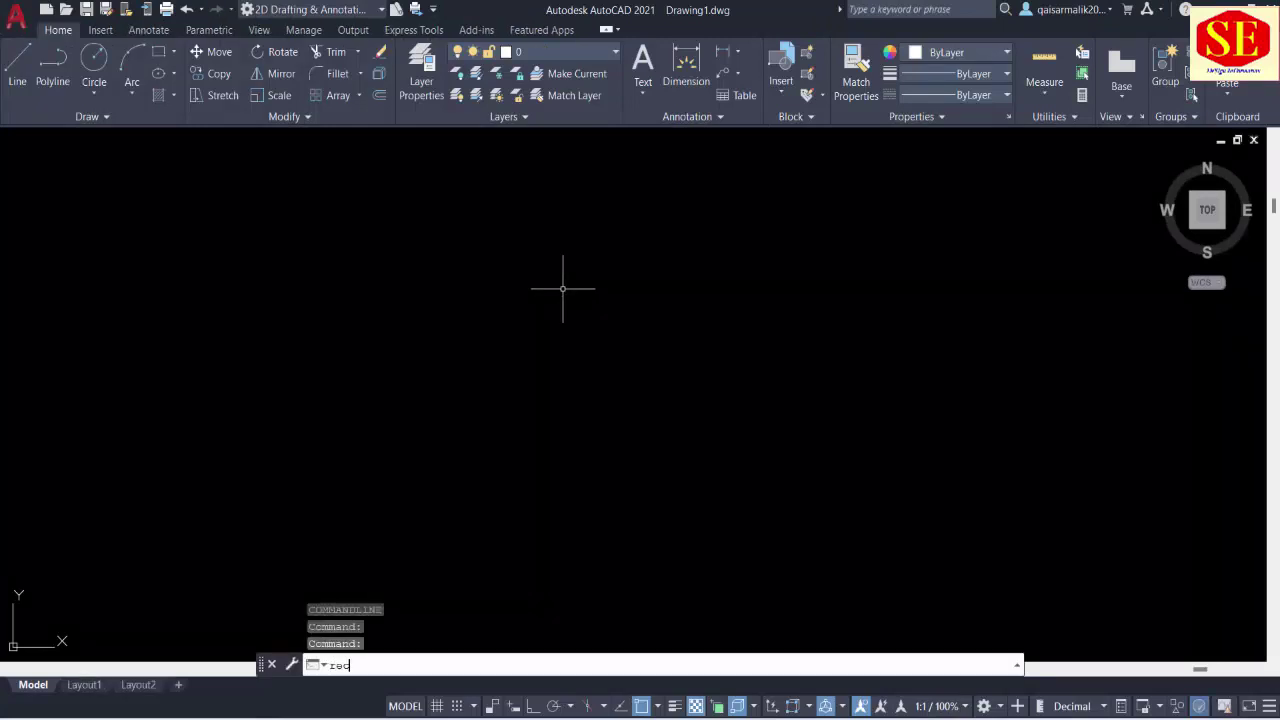
key("Return")
left_click(329, 218)
left_click(524, 429)
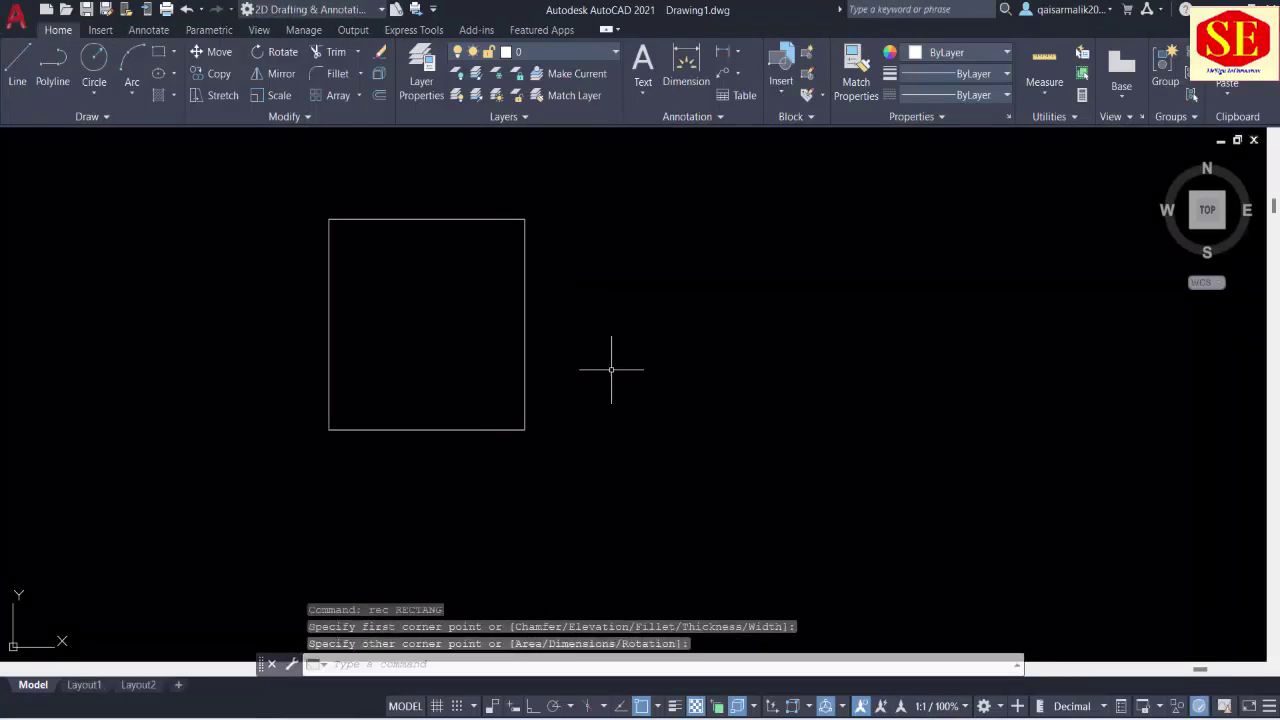
Draw an open seven-vertex zigzag polyline with PL below and right of the rectangle
type("pl")
key("Return")
left_click(353, 550)
left_click(486, 495)
left_click(552, 522)
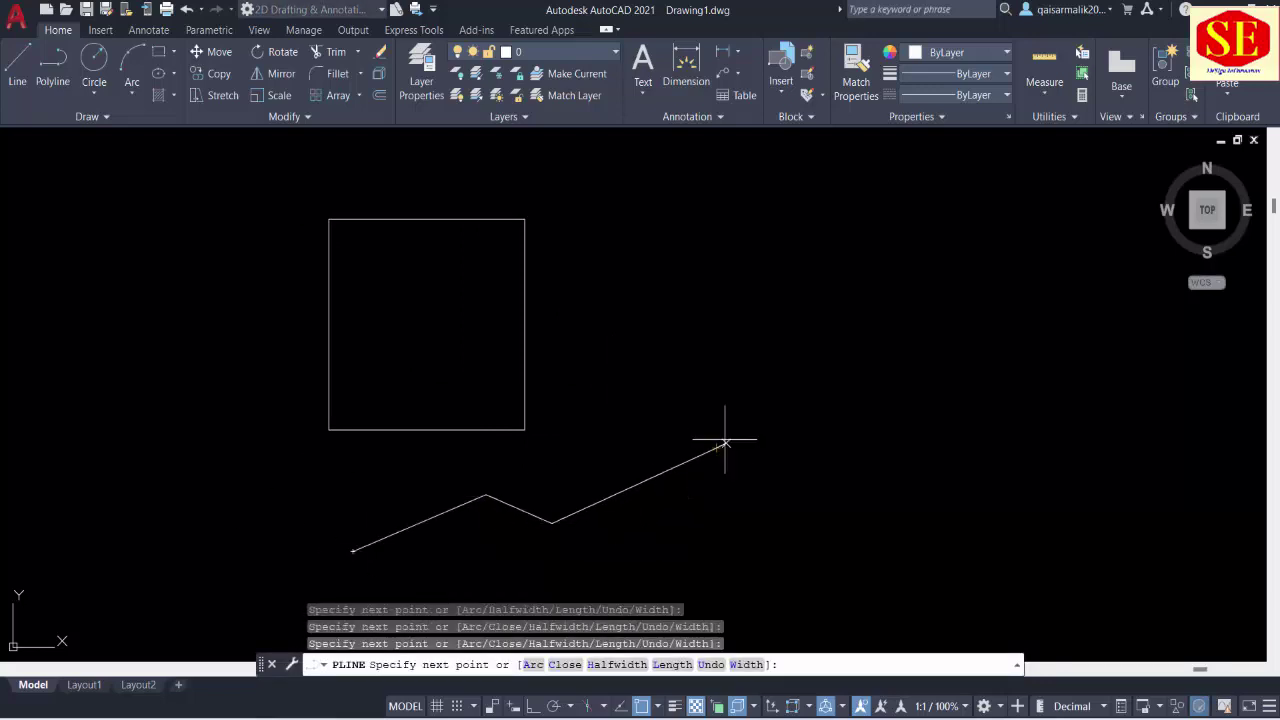
left_click(713, 446)
left_click(842, 364)
left_click(950, 395)
left_click(1074, 374)
scroll(518, 412, "down", 1)
key("Escape")
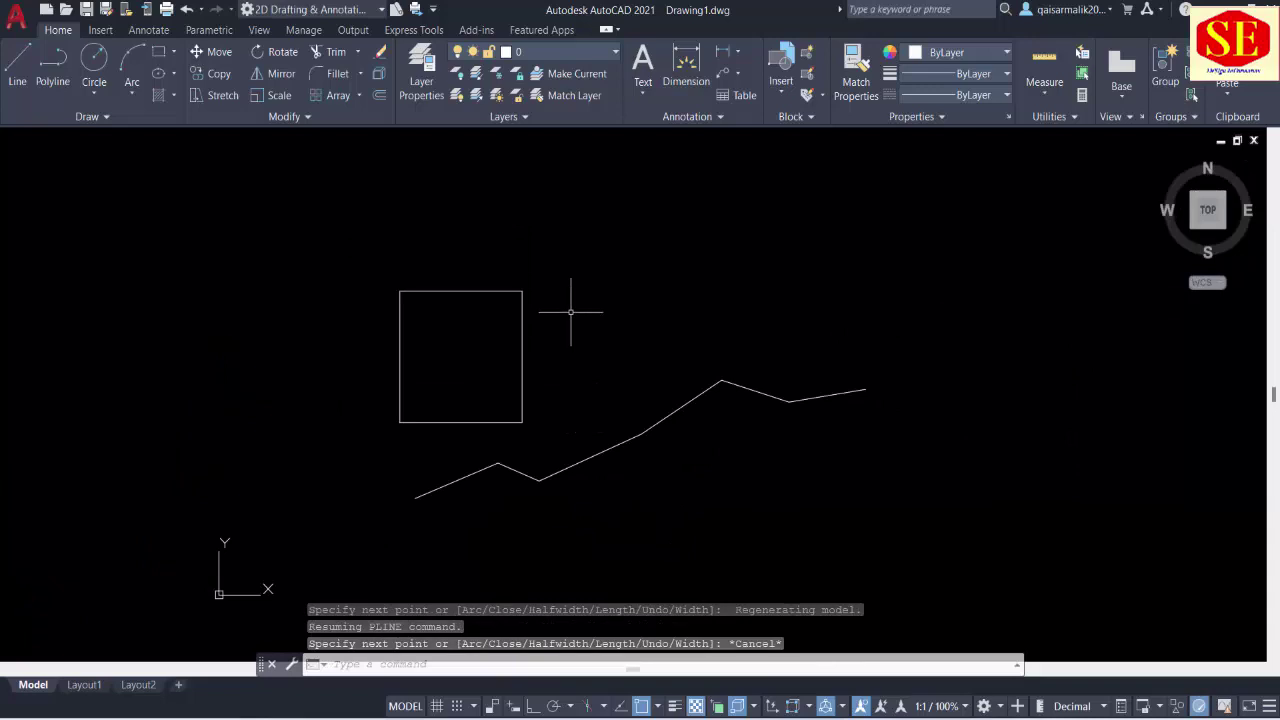
Start a COPY of the rectangle, picking it and its base point
type("co")
key("Return")
left_click(443, 357)
Place the rectangle copy up and to the right, and place the 36.312 area label
left_click(692, 196)
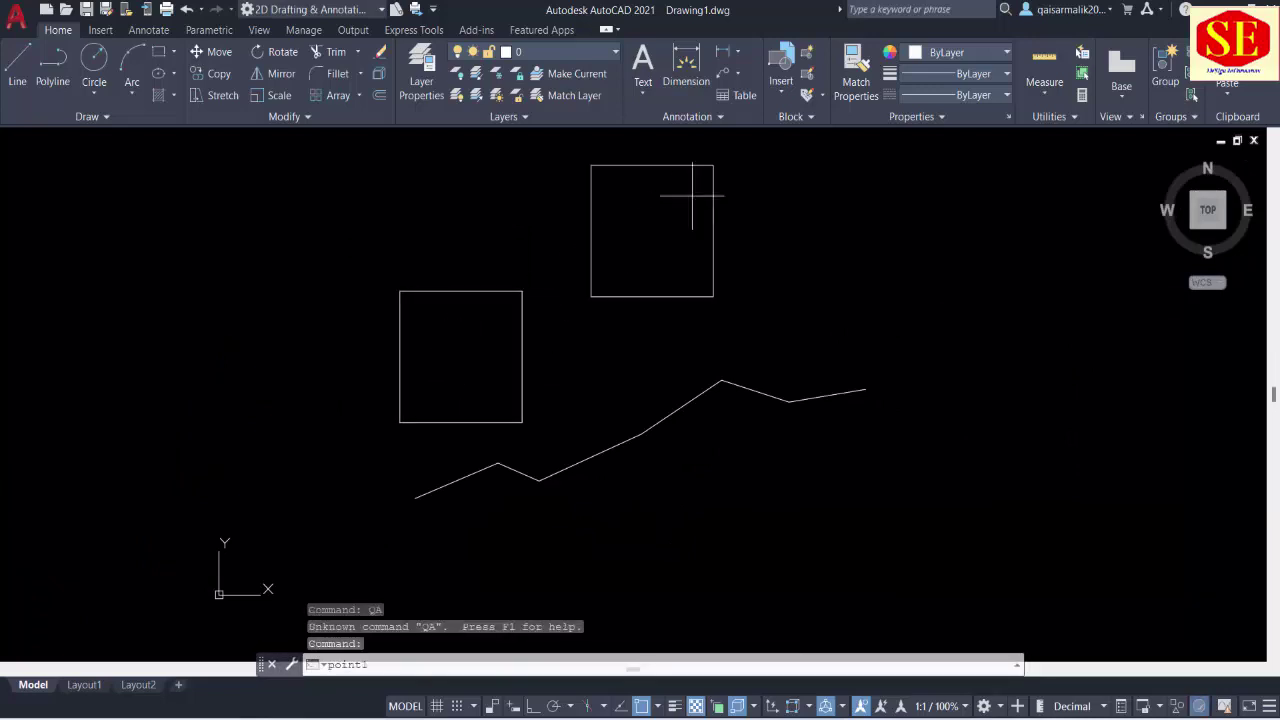
left_click(845, 178)
type("p")
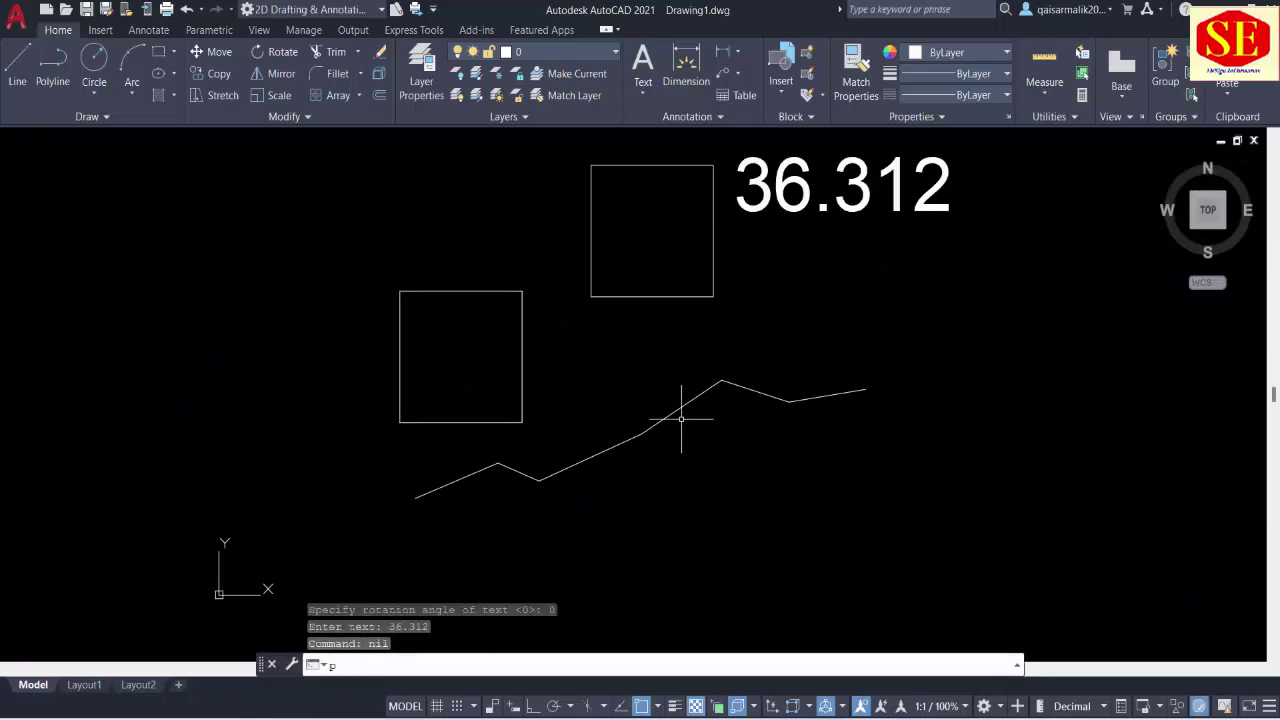
key("Return")
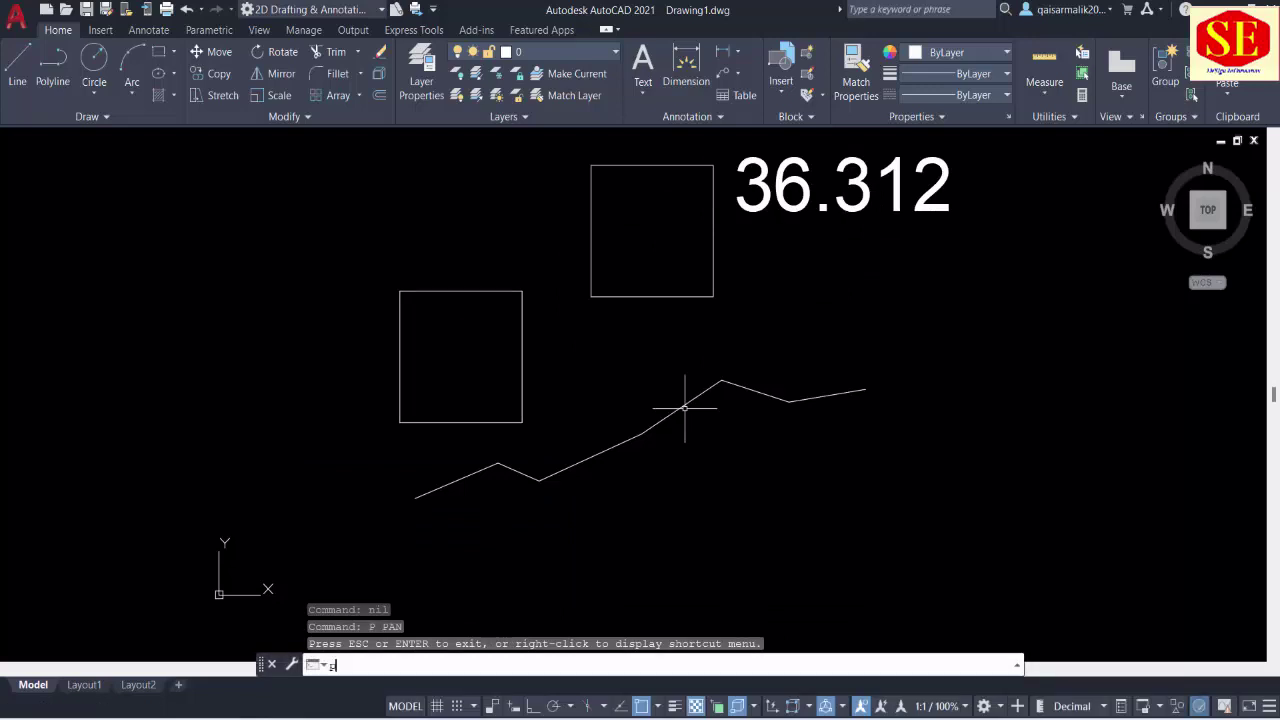
Label the first zigzag's vertex coordinates below it with the PA tool
type("pa")
key("Return")
left_click(673, 414)
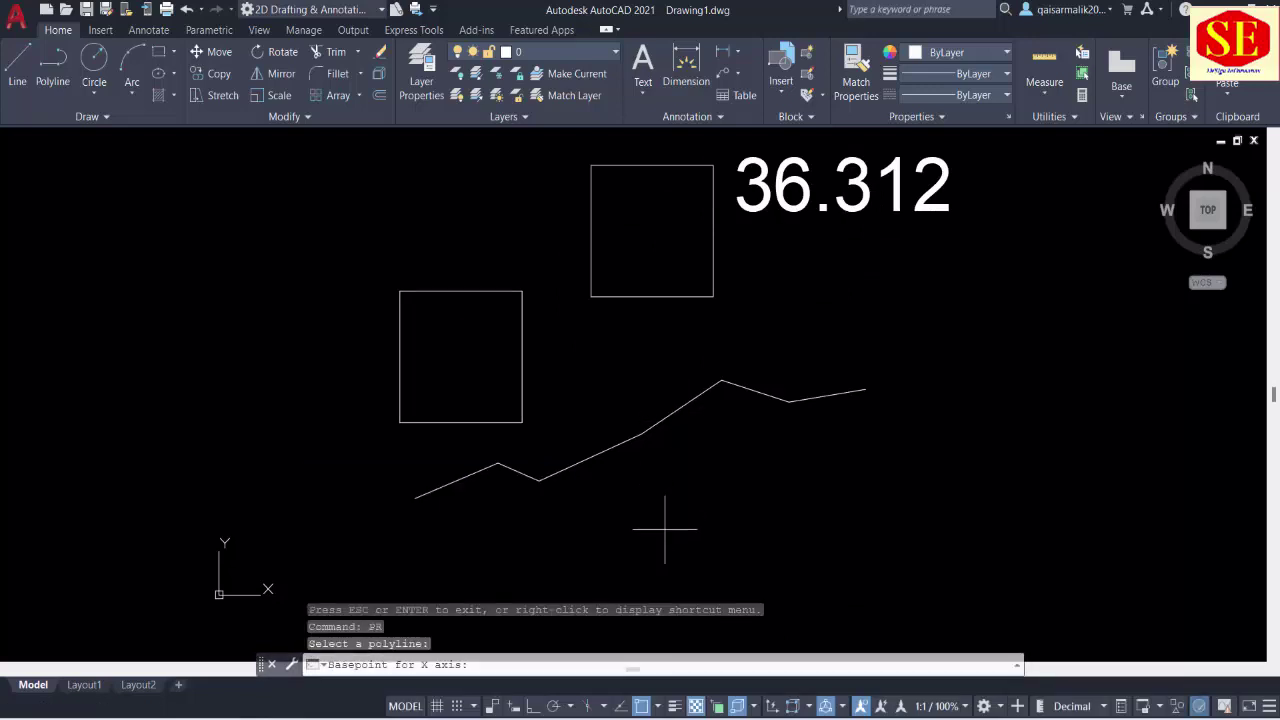
middle_click_drag(665, 530, 680, 429)
left_click(674, 434)
left_click(680, 442)
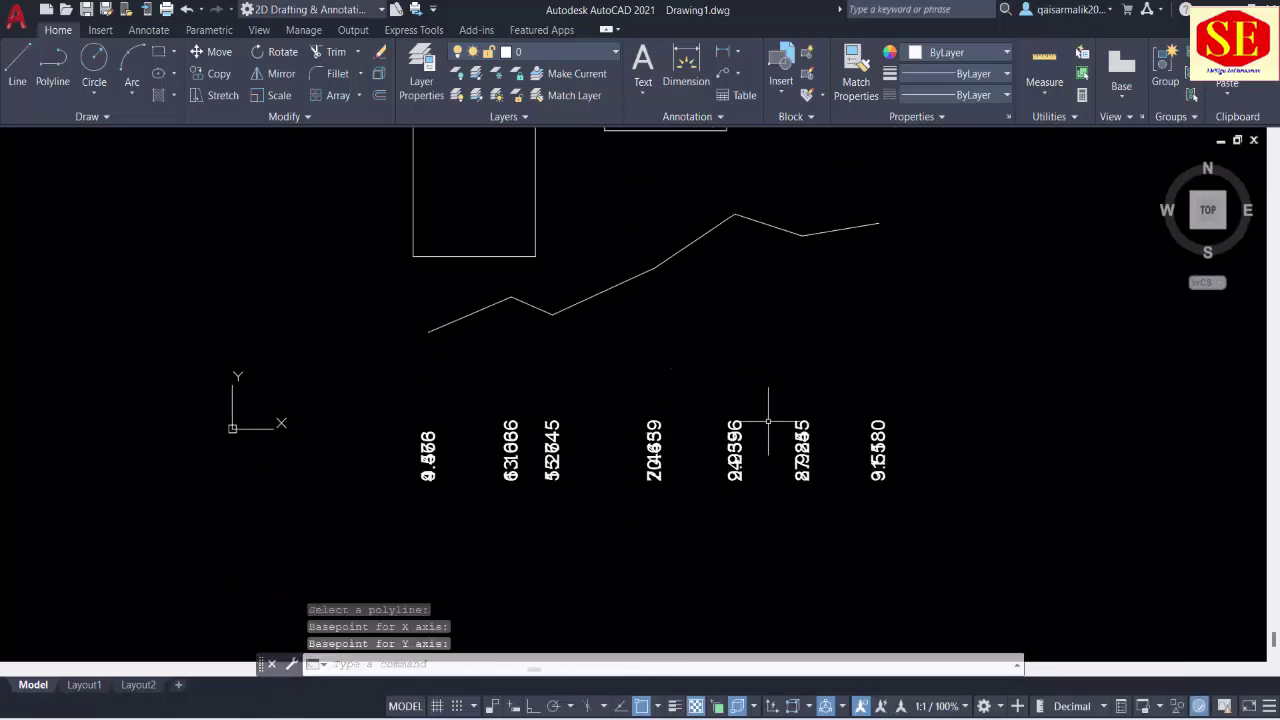
Draw a new five-vertex W-shaped zig-zag polyline in the freed space
scroll(680, 395, "down", 4)
middle_click_drag(681, 351, 471, 371)
type("pl")
key("Return")
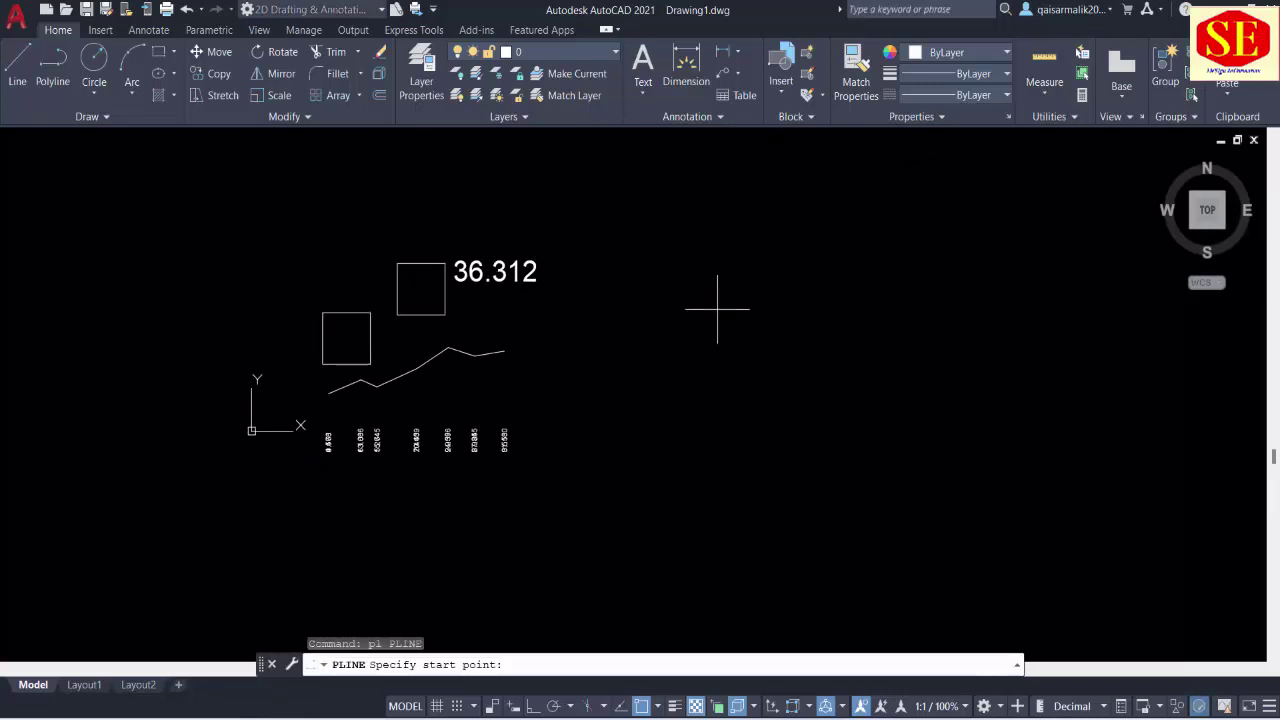
left_click(706, 299)
left_click(770, 421)
left_click(822, 350)
left_click(898, 451)
left_click(991, 322)
key("Escape")
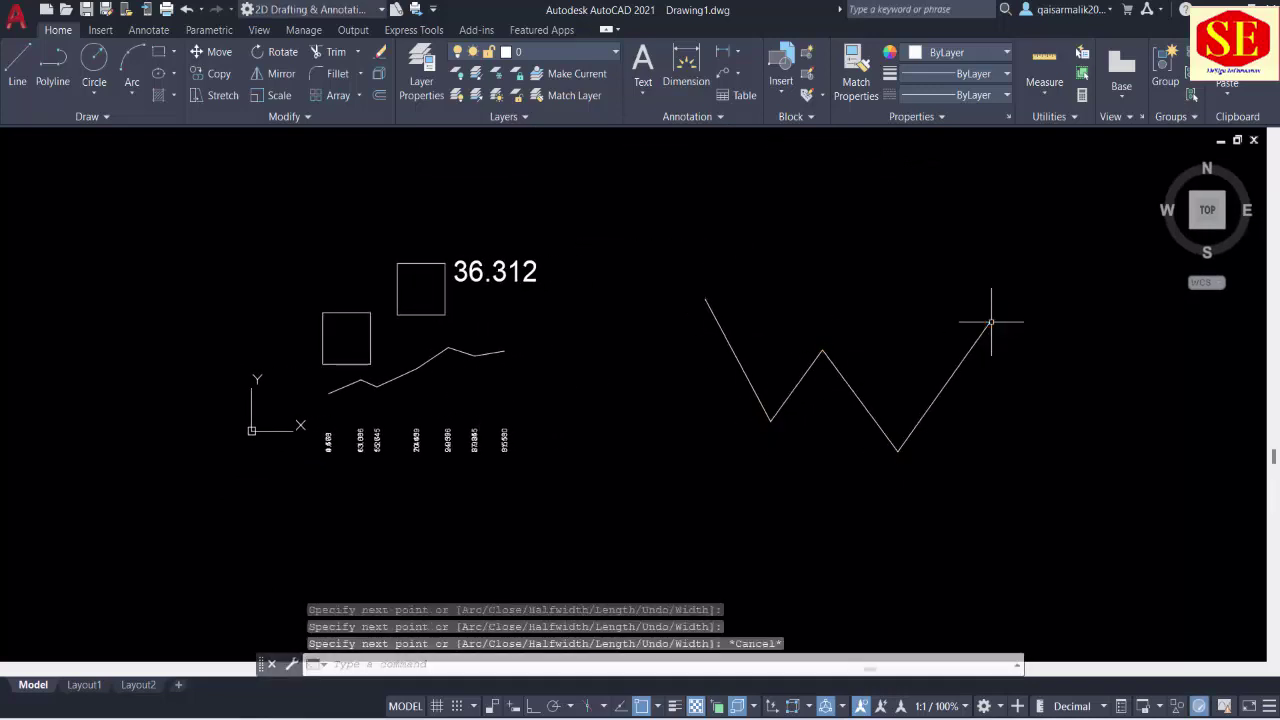
Run PE on the new zig-zag and set the X axis basepoint below it
type("pe")
key("Return")
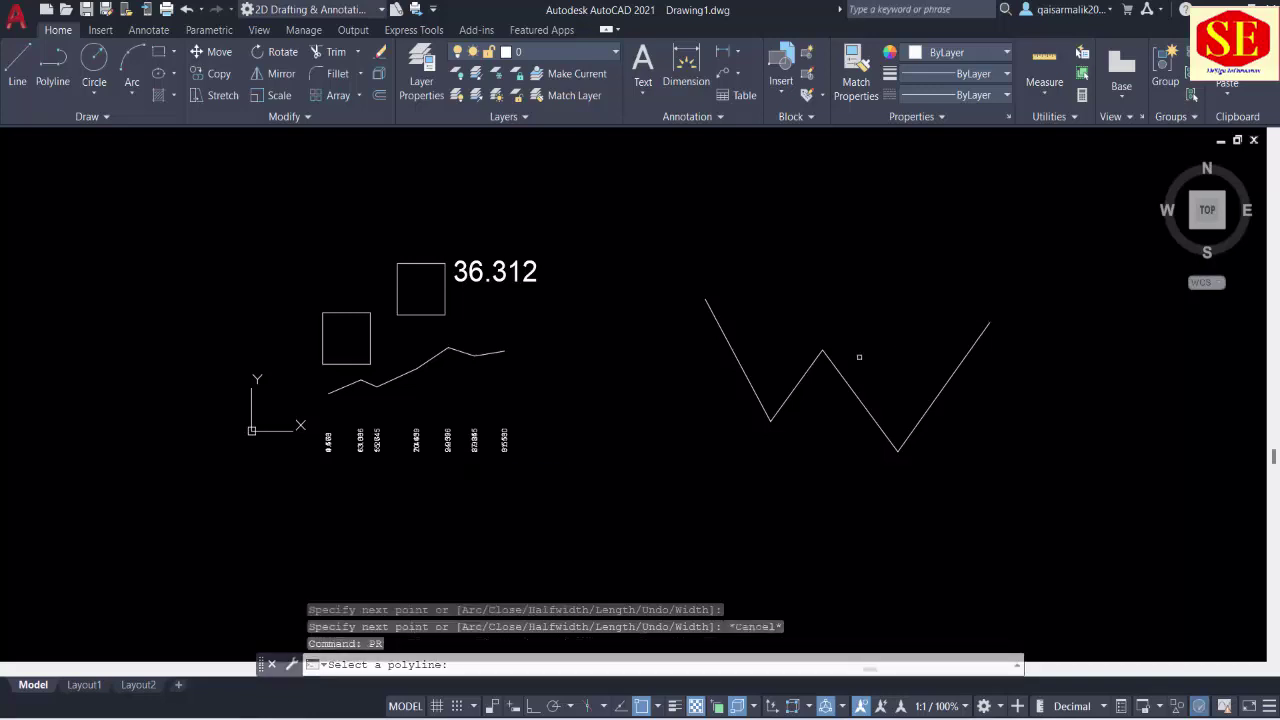
left_click(826, 359)
scroll(823, 350, "down", 2)
scroll(812, 345, "down", 2)
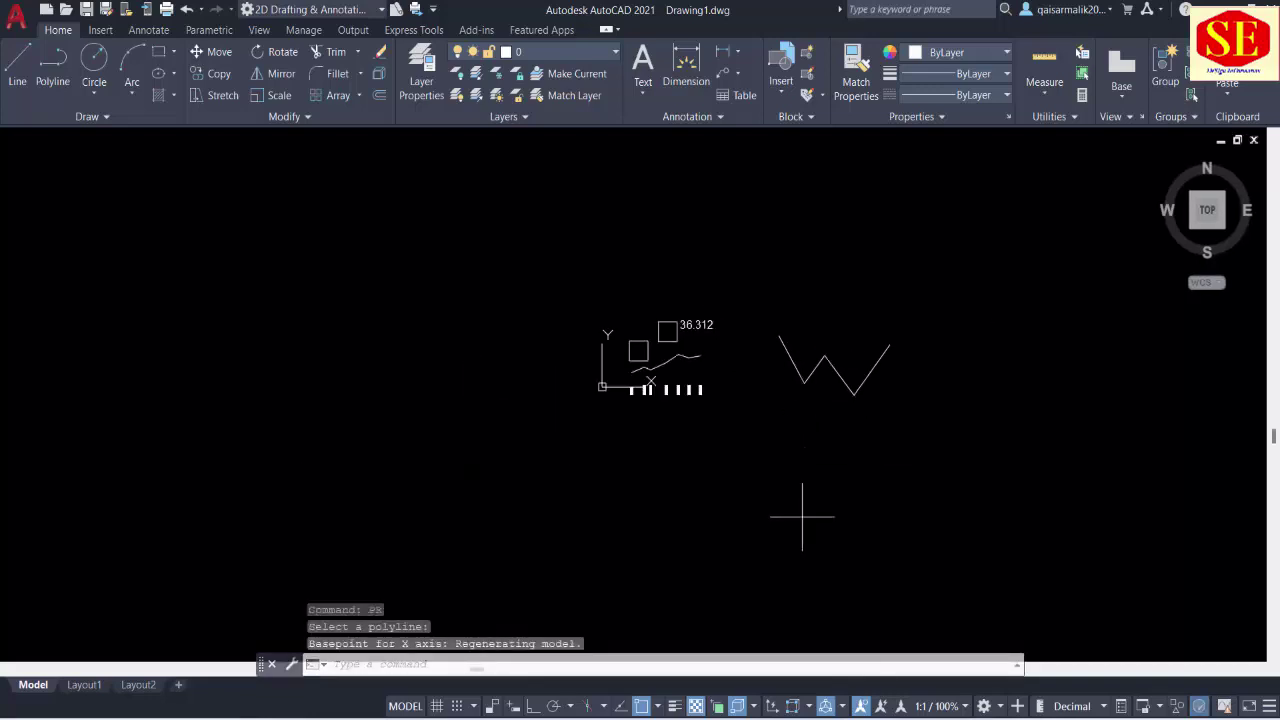
left_click(801, 514)
Review the Startup Suite list (area.lsp, pr.lsp, xy.lsp) via AP, cancelling the Add file dialog
type("ap")
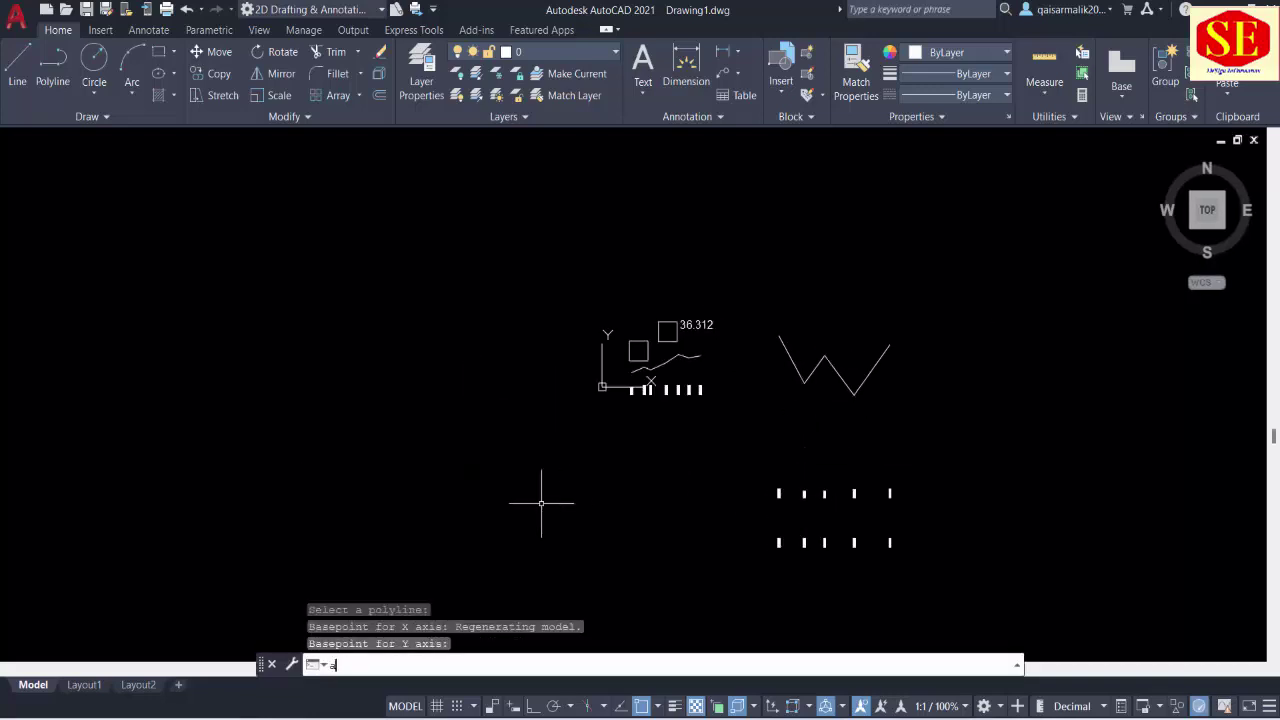
key("Return")
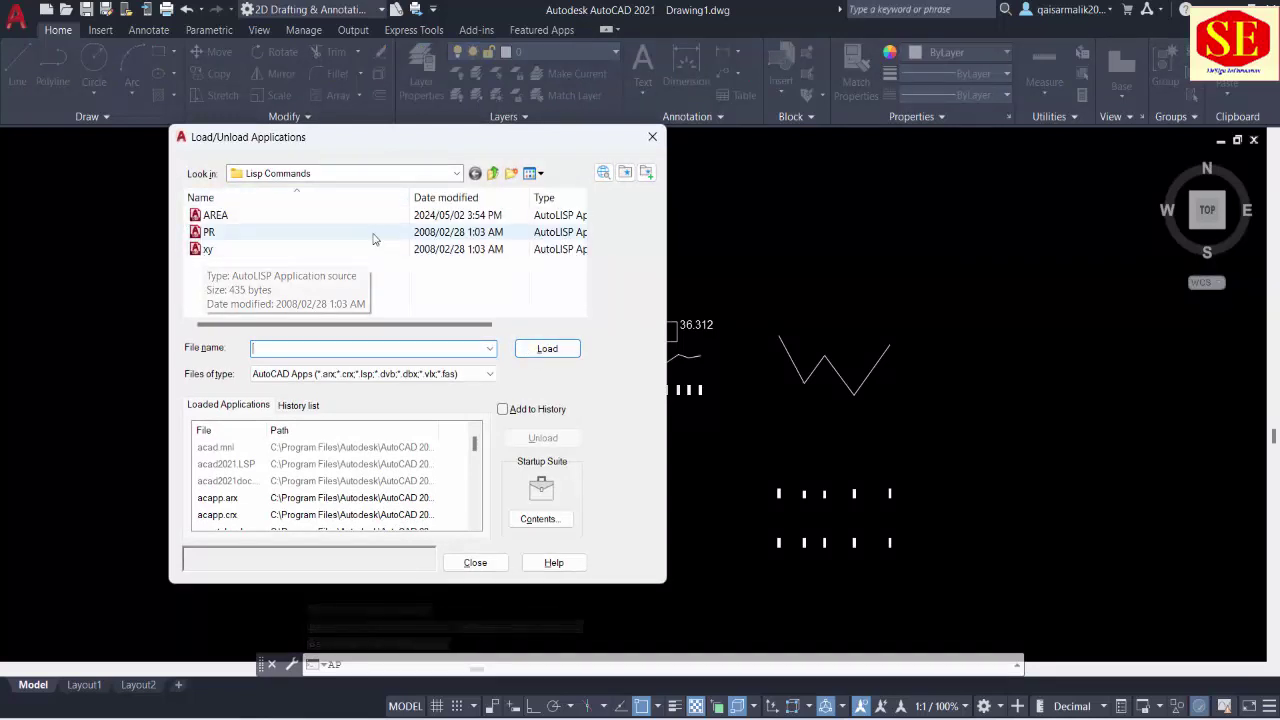
mouse_move(208, 249)
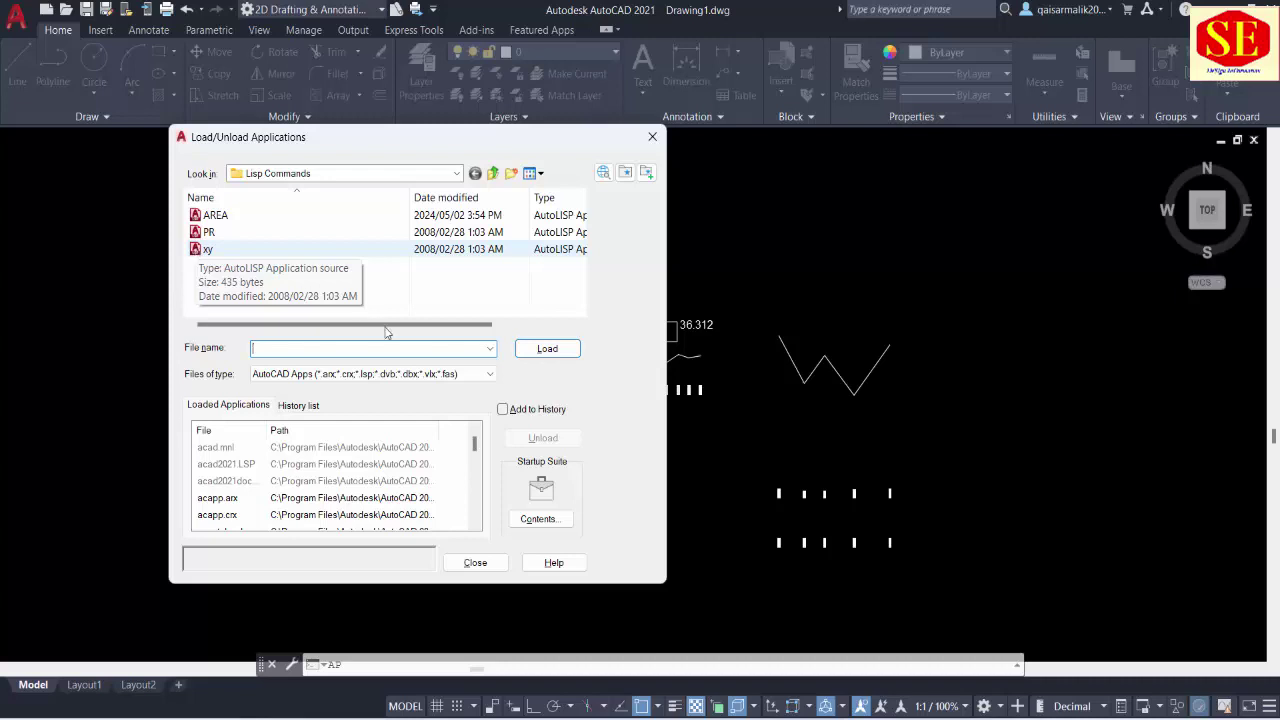
left_click(538, 519)
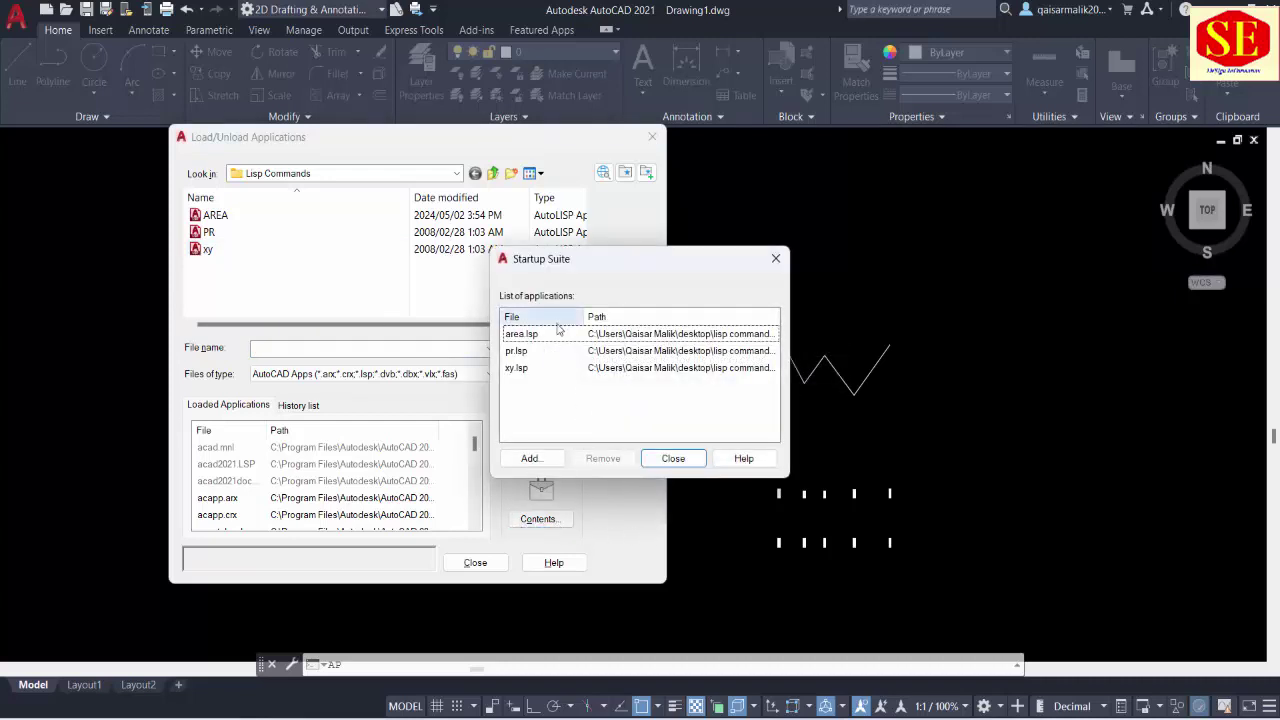
left_click(530, 458)
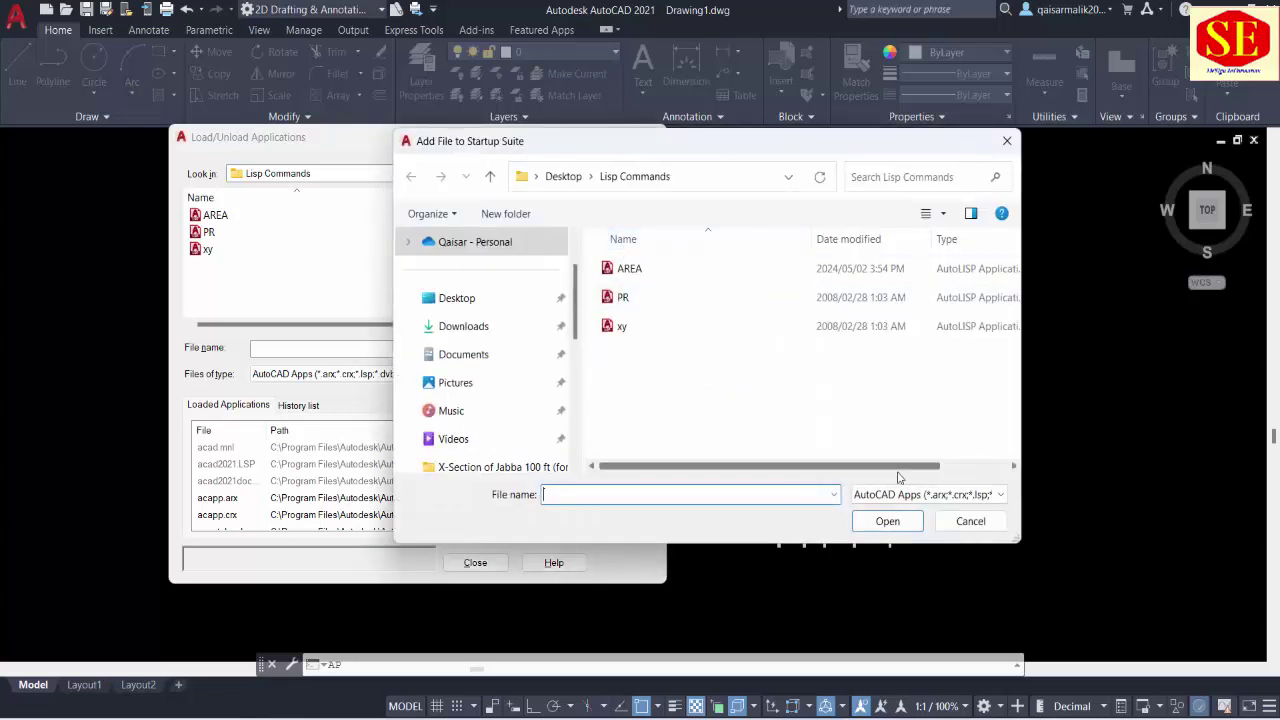
left_click(948, 521)
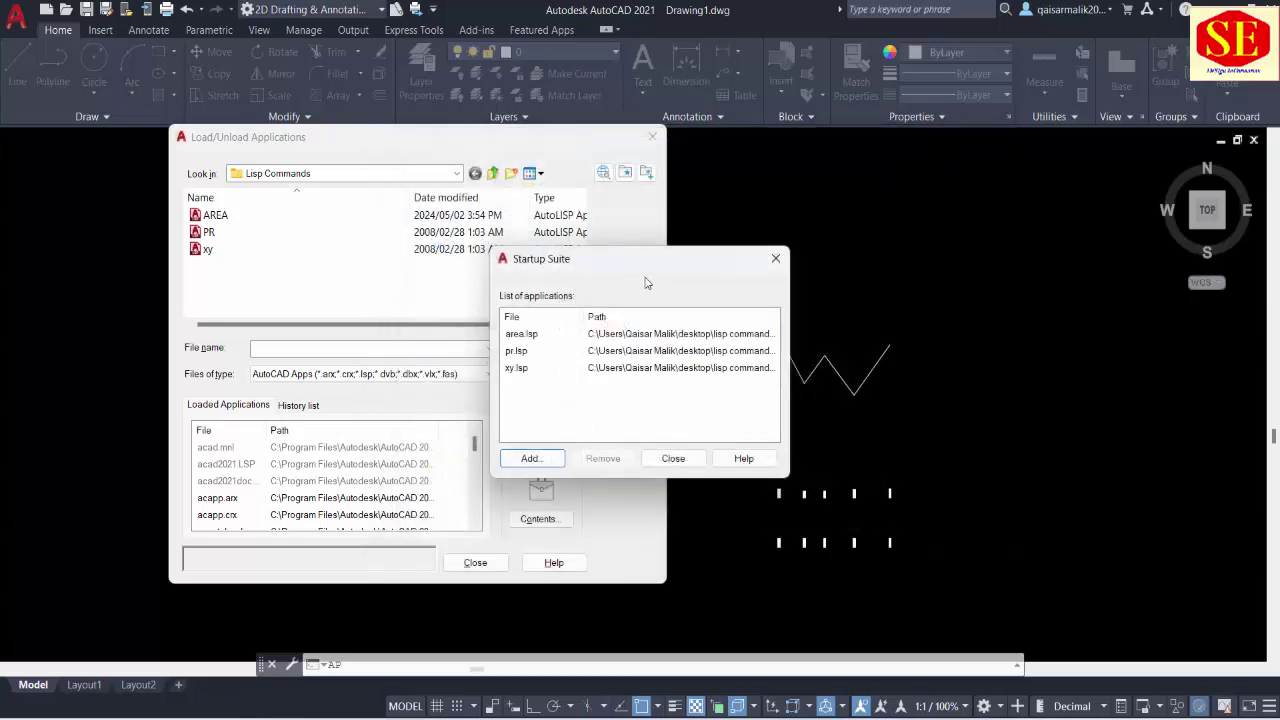
left_click(673, 458)
Close the Load/Unload Applications dialog to get back to the drawing
left_click(476, 562)
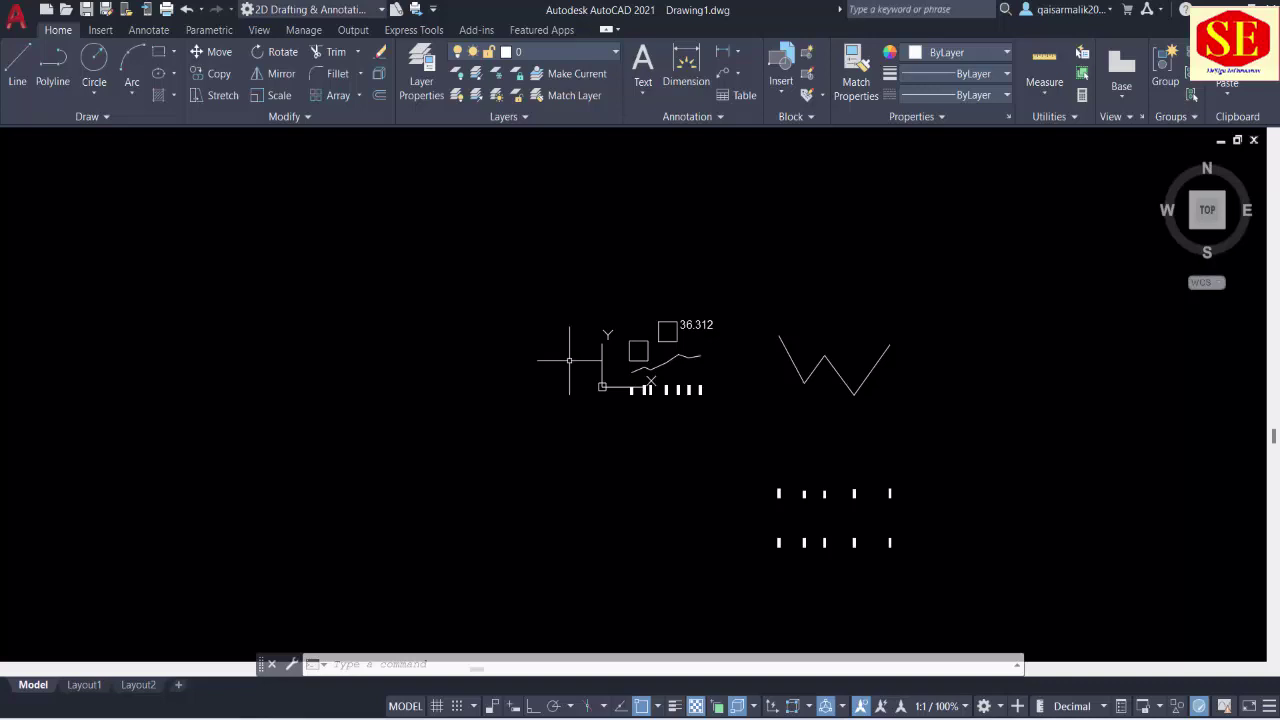
type("ap")
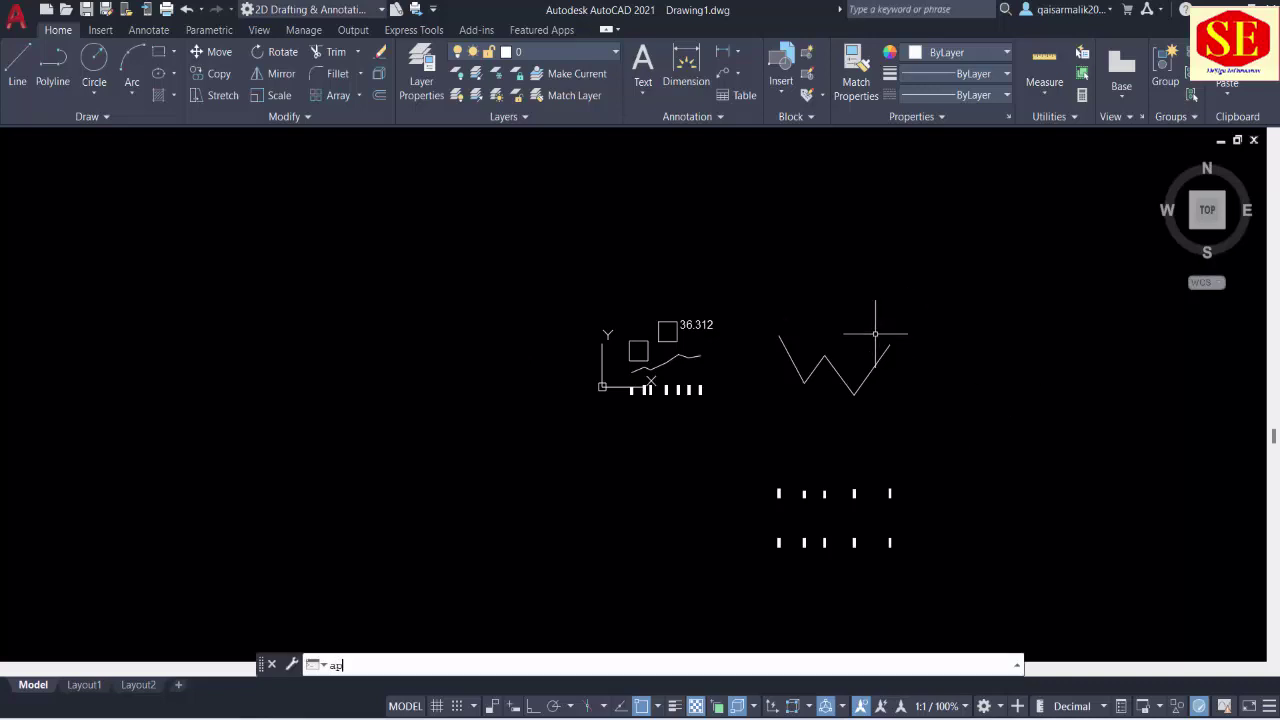
key("Return")
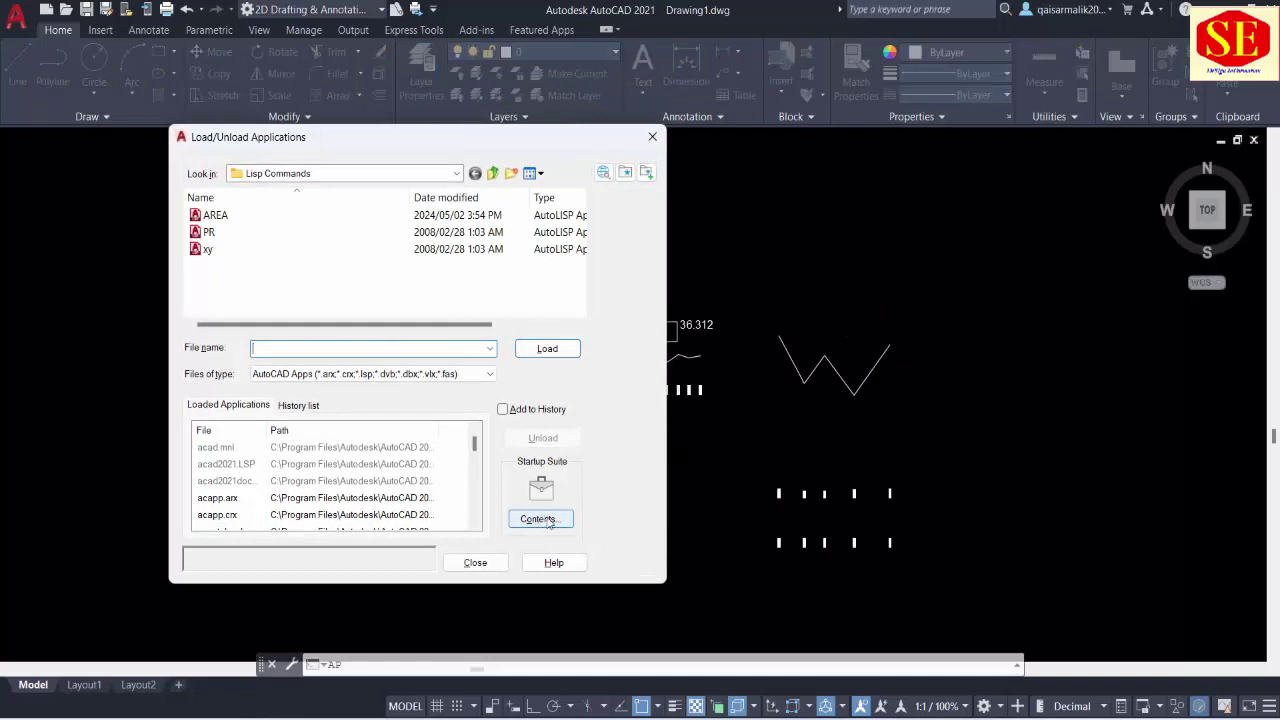
left_click(548, 518)
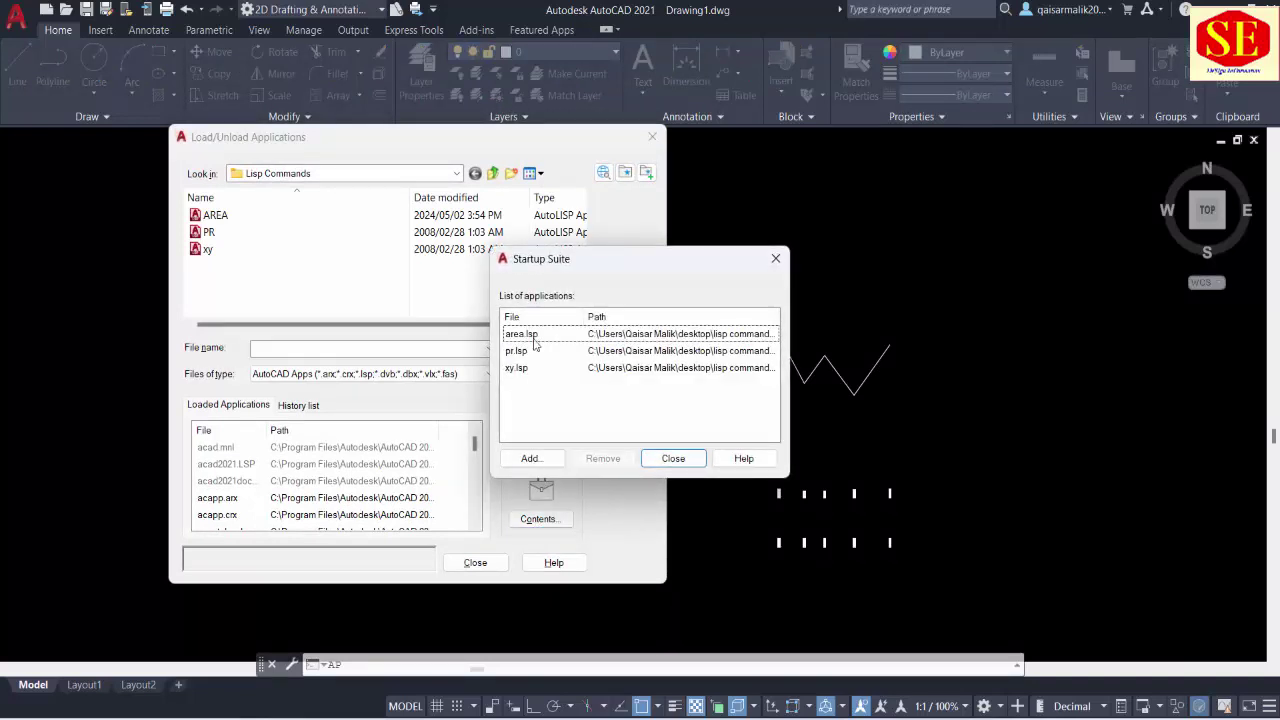
key("Escape")
key("Escape")
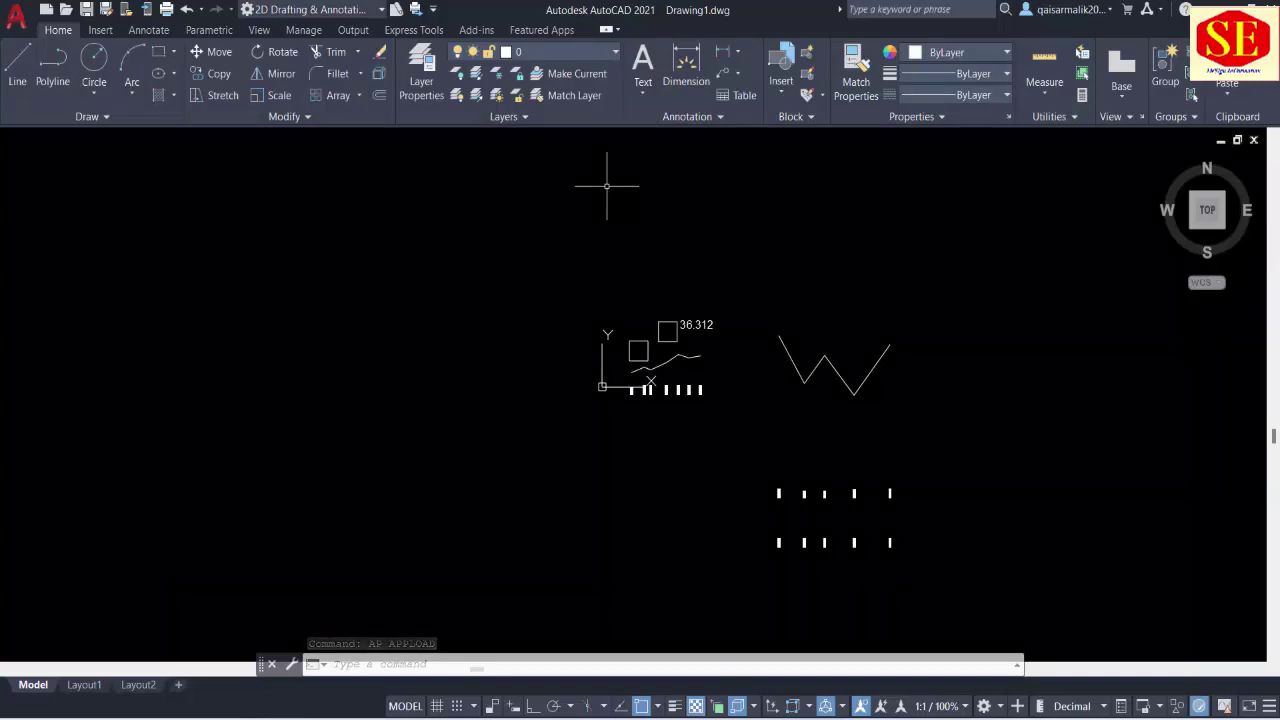
Remove xy.lsp, pr.lsp and area.lsp from the Startup Suite via AP, then close both dialogs
type("a")
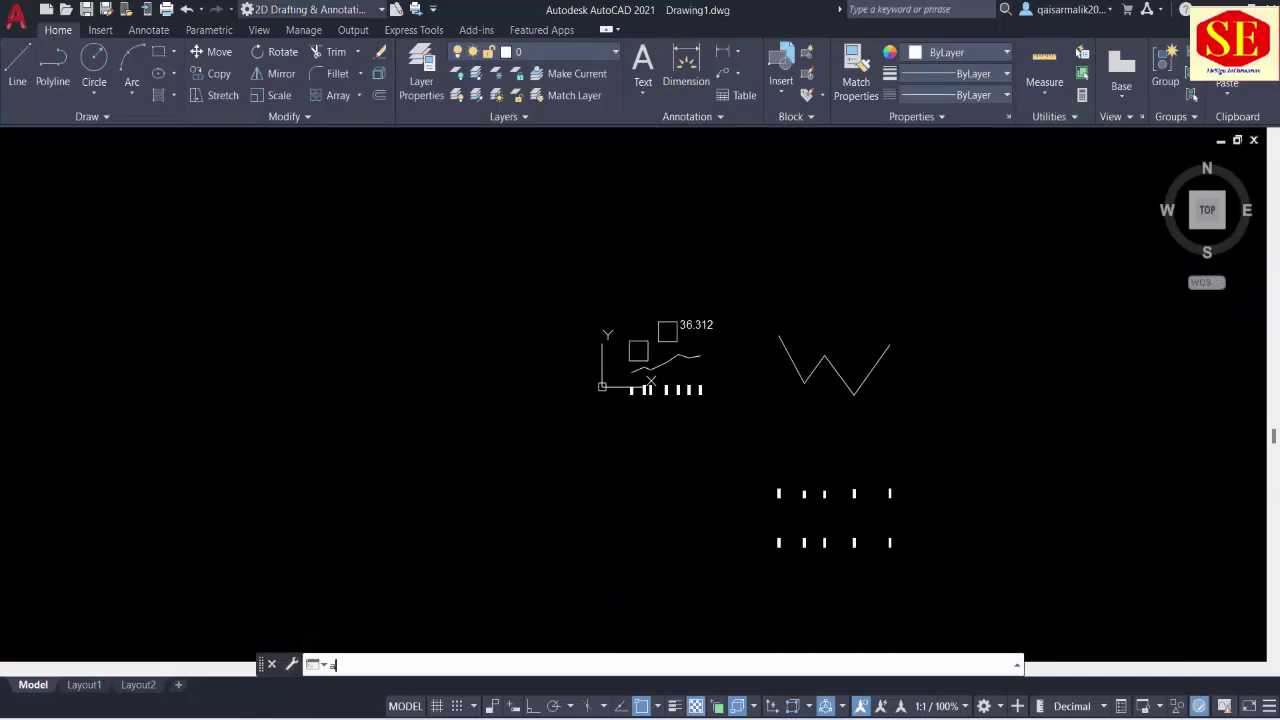
type("p")
key("Return")
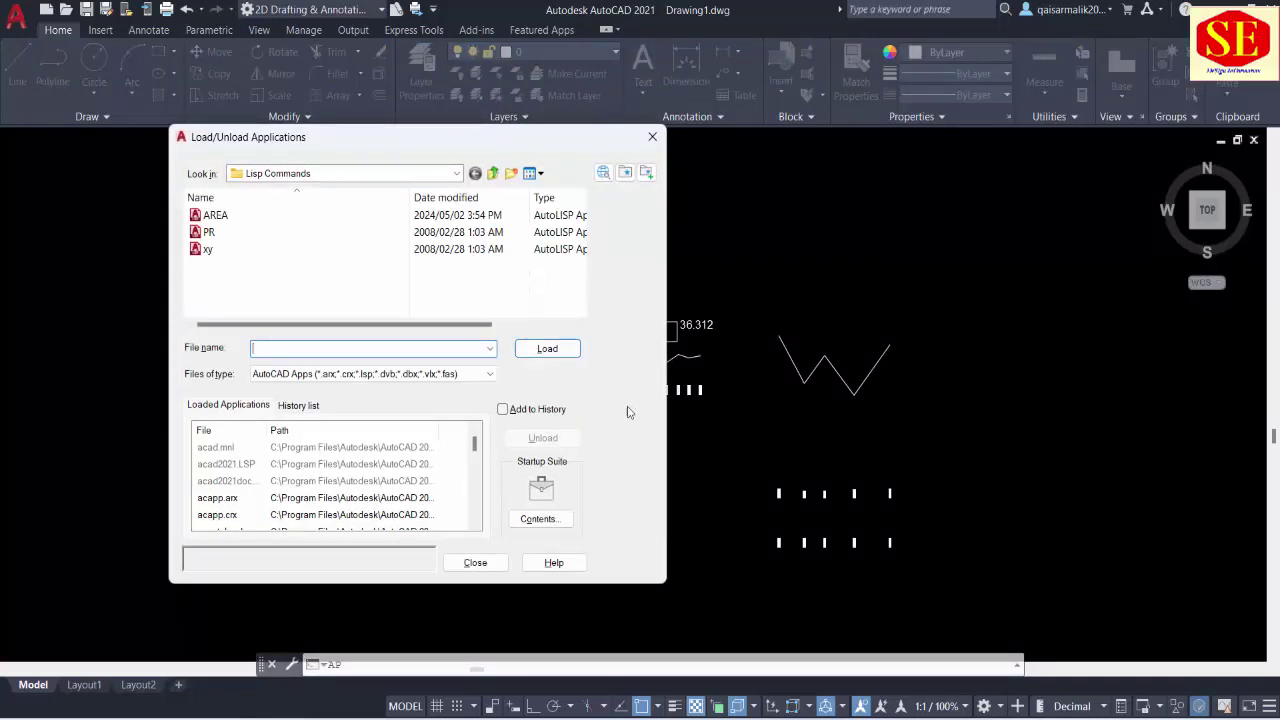
left_click(538, 519)
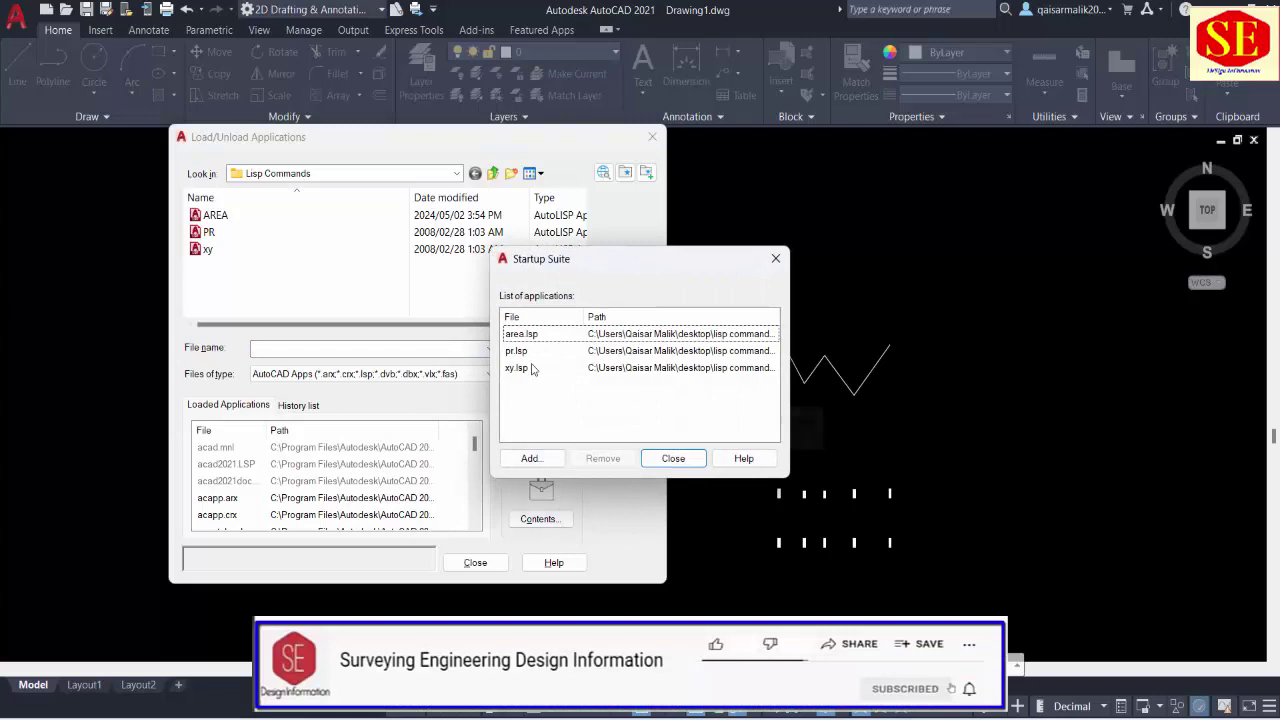
left_click(540, 350)
left_click(520, 369)
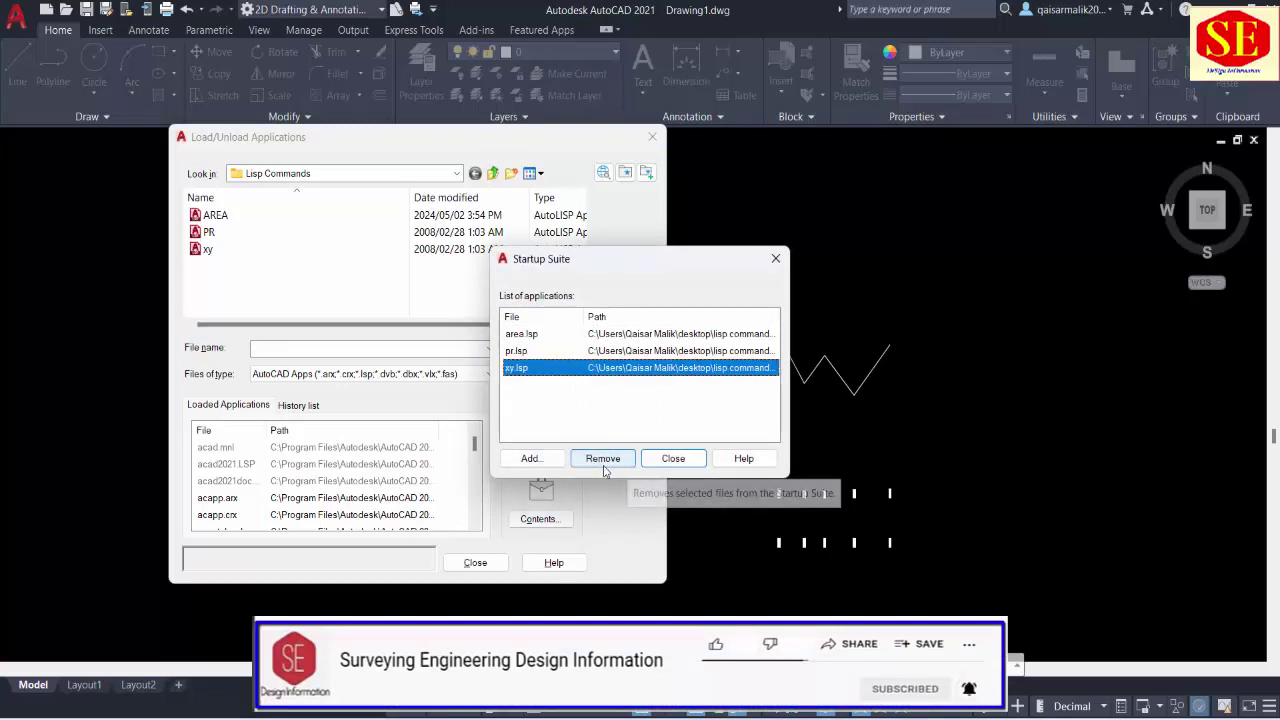
left_click(608, 462)
left_click(610, 462)
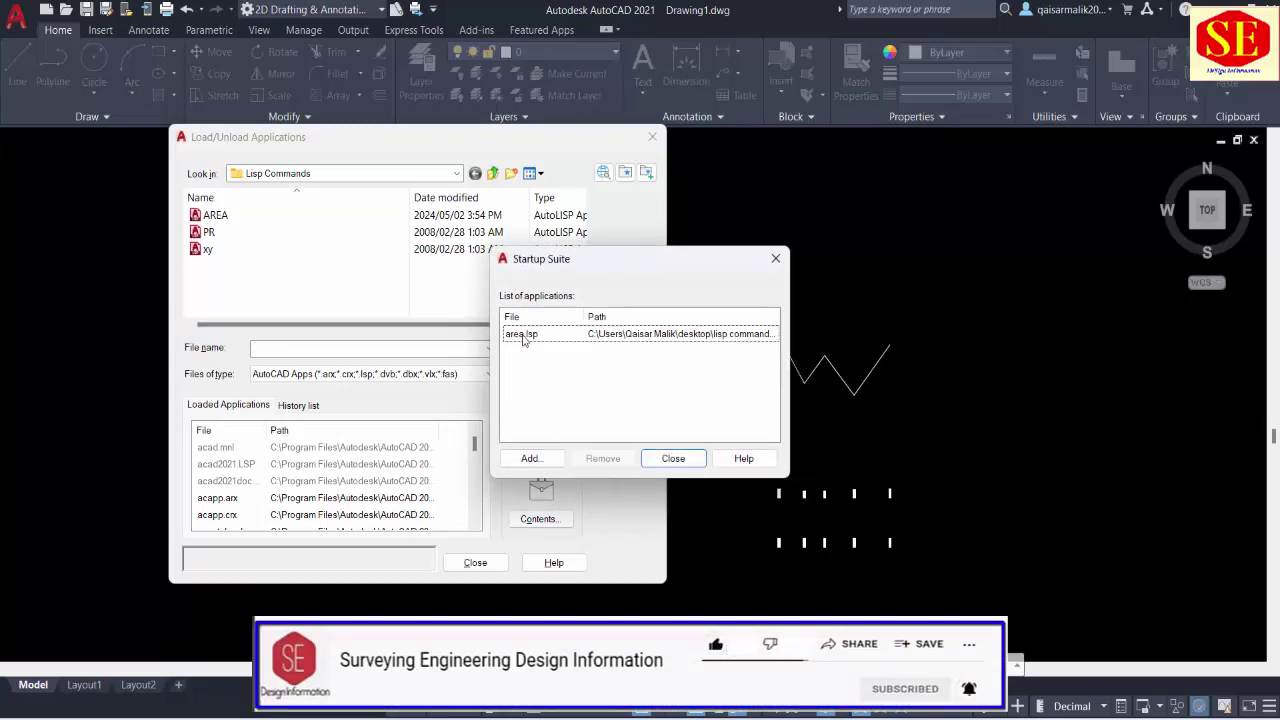
left_click(525, 336)
left_click(604, 458)
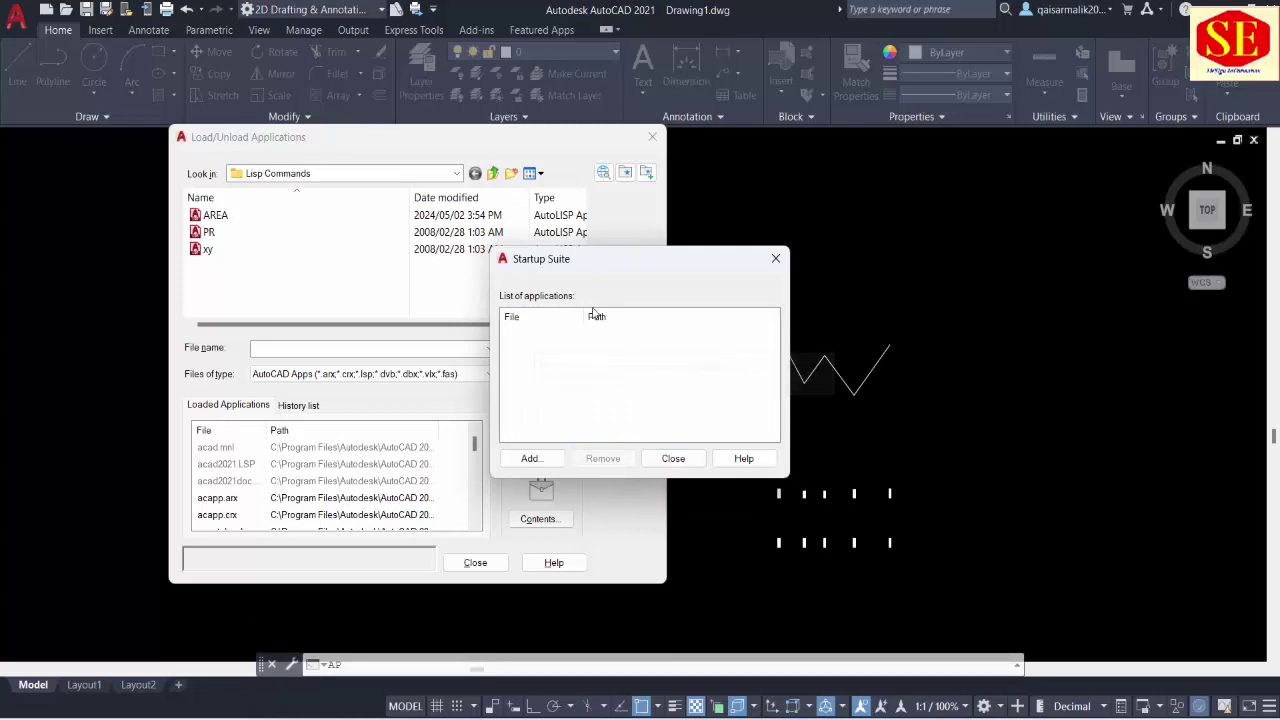
left_click(673, 458)
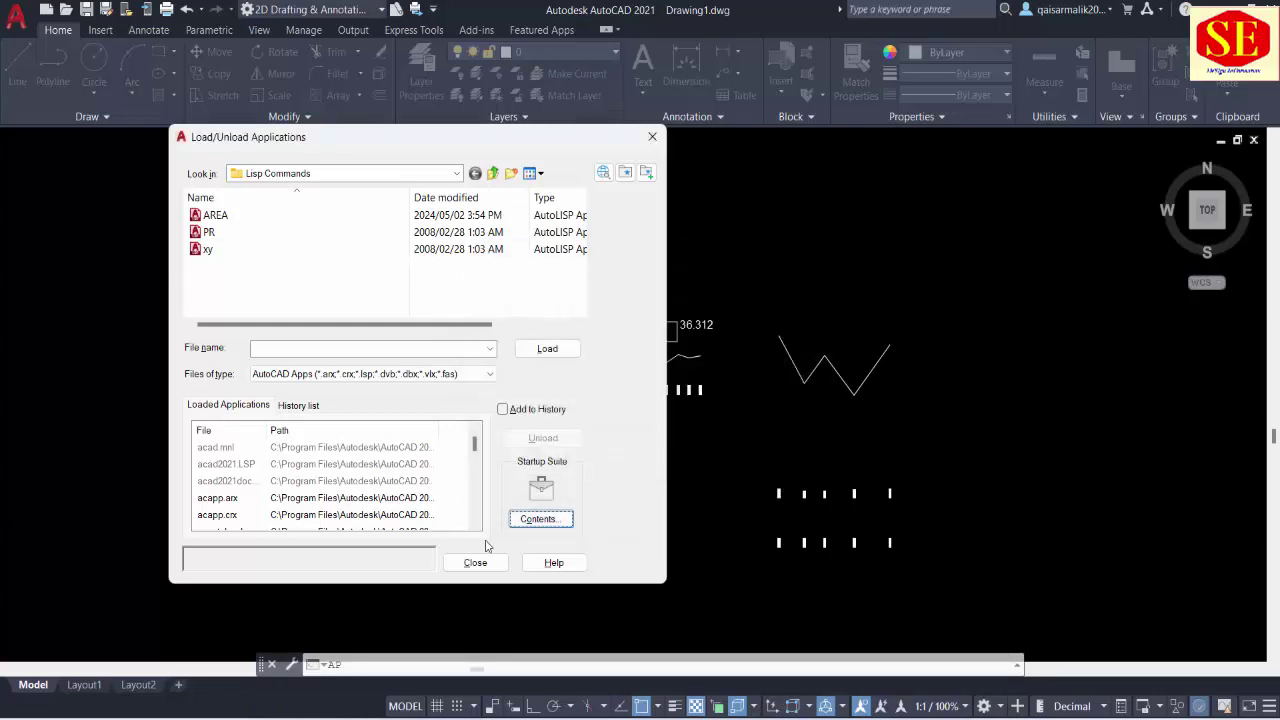
left_click(463, 568)
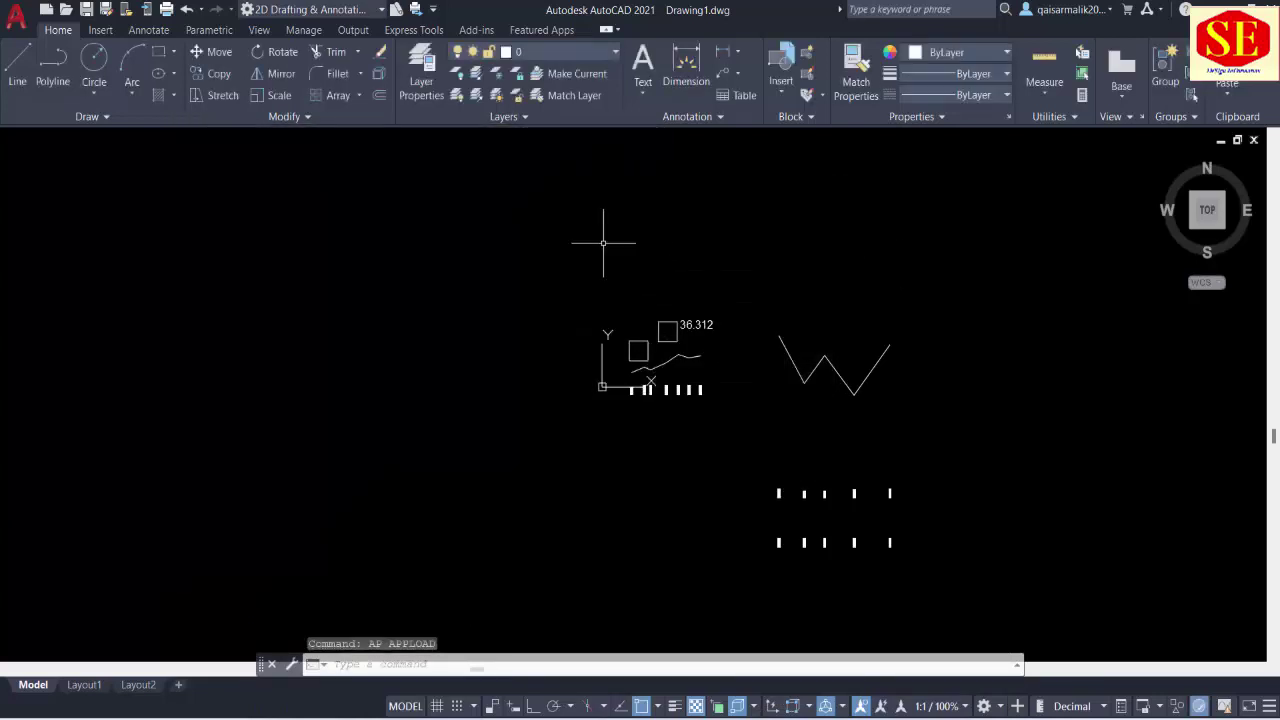
type("qa")
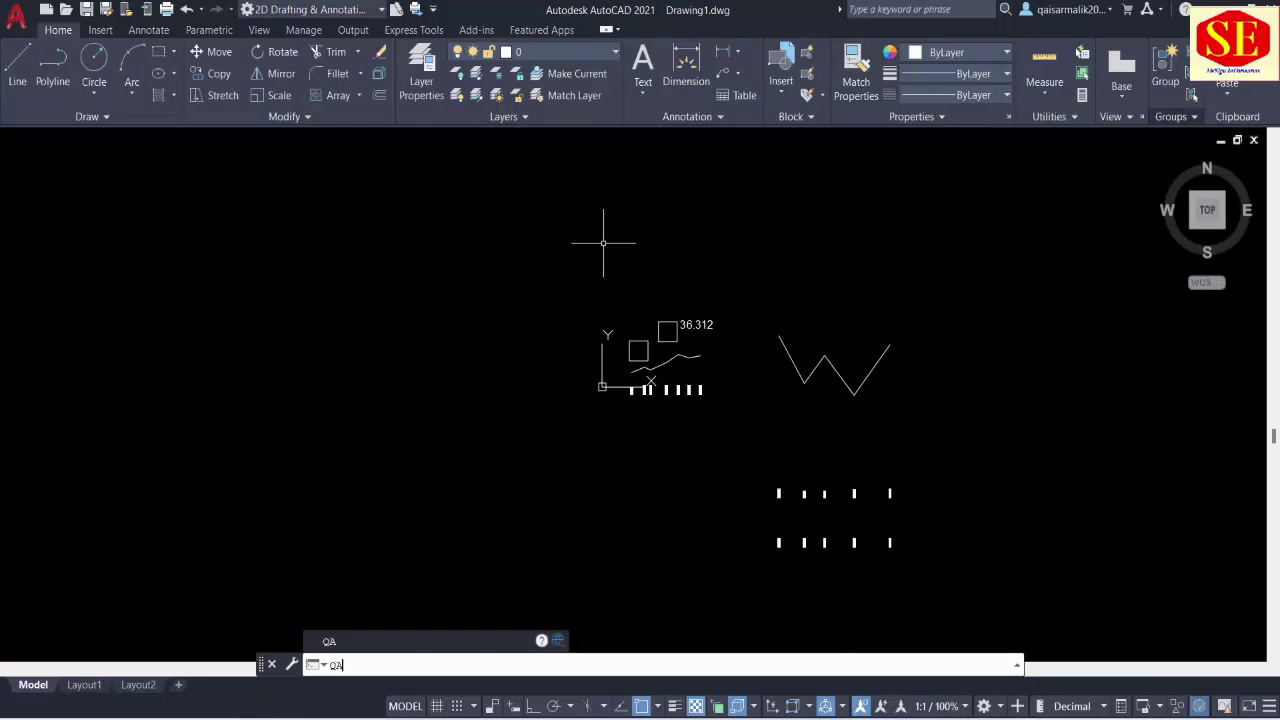
key("BackSpace")
key("BackSpace")
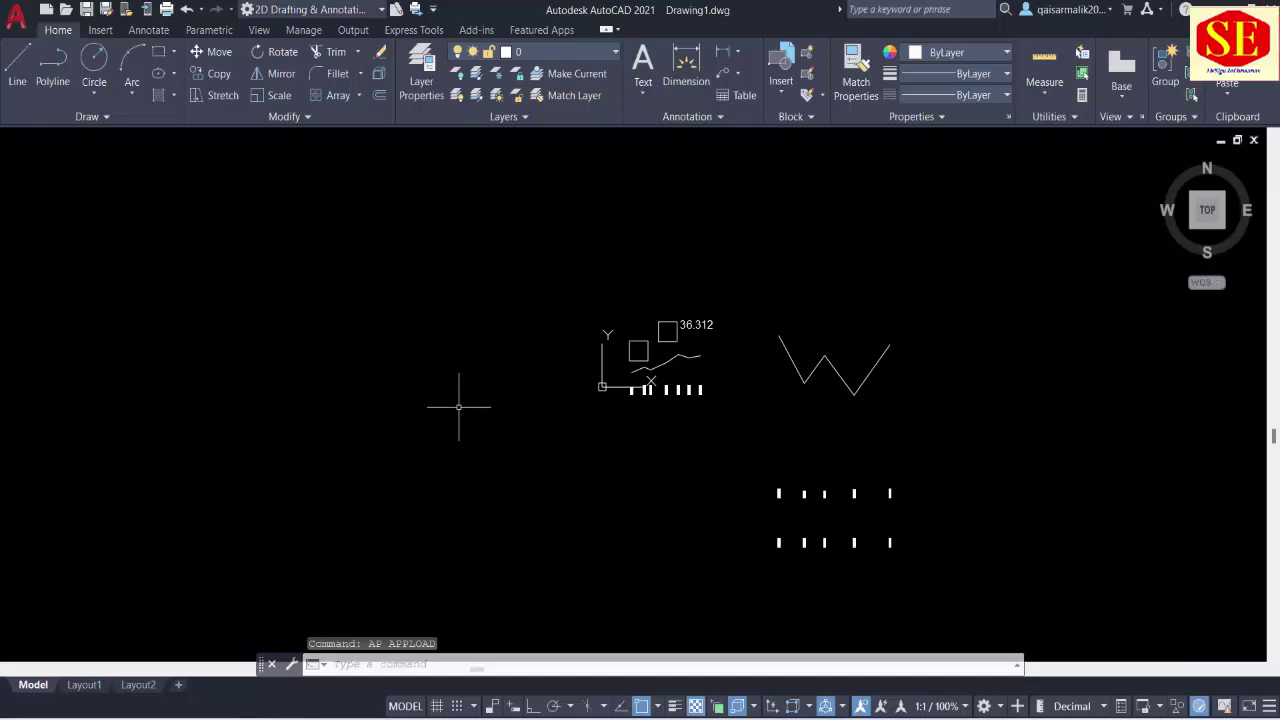